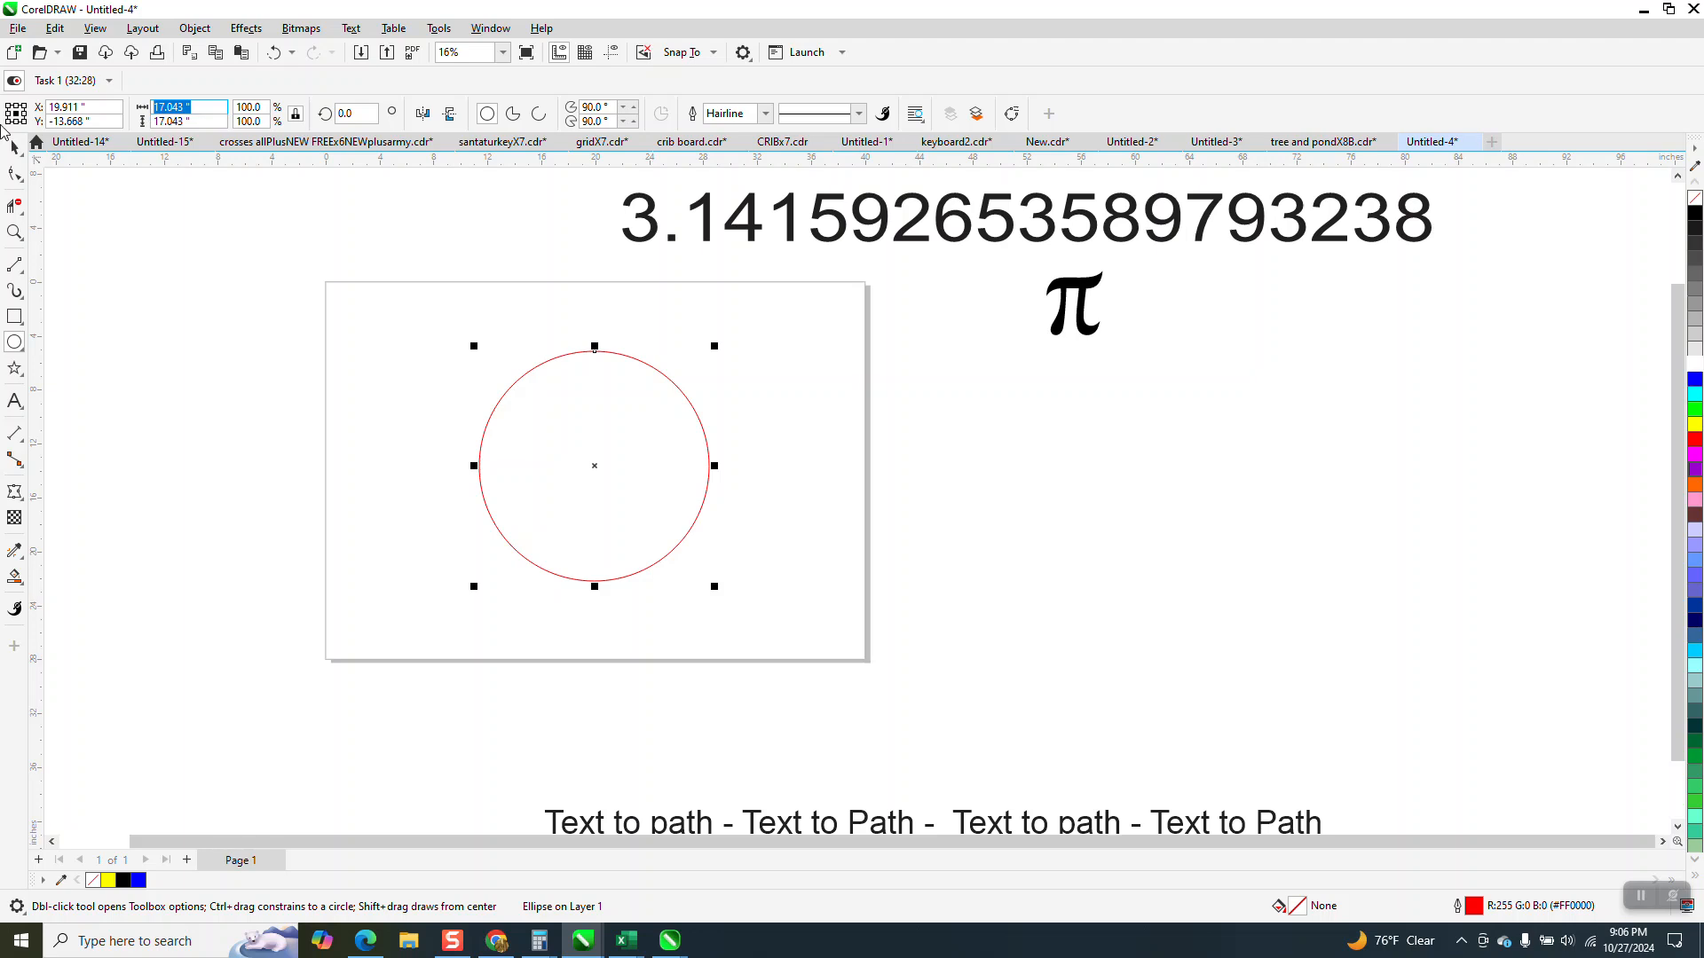
Set the circle's diameter to 20 inches and center it on the page.
key("Return")
key("p")
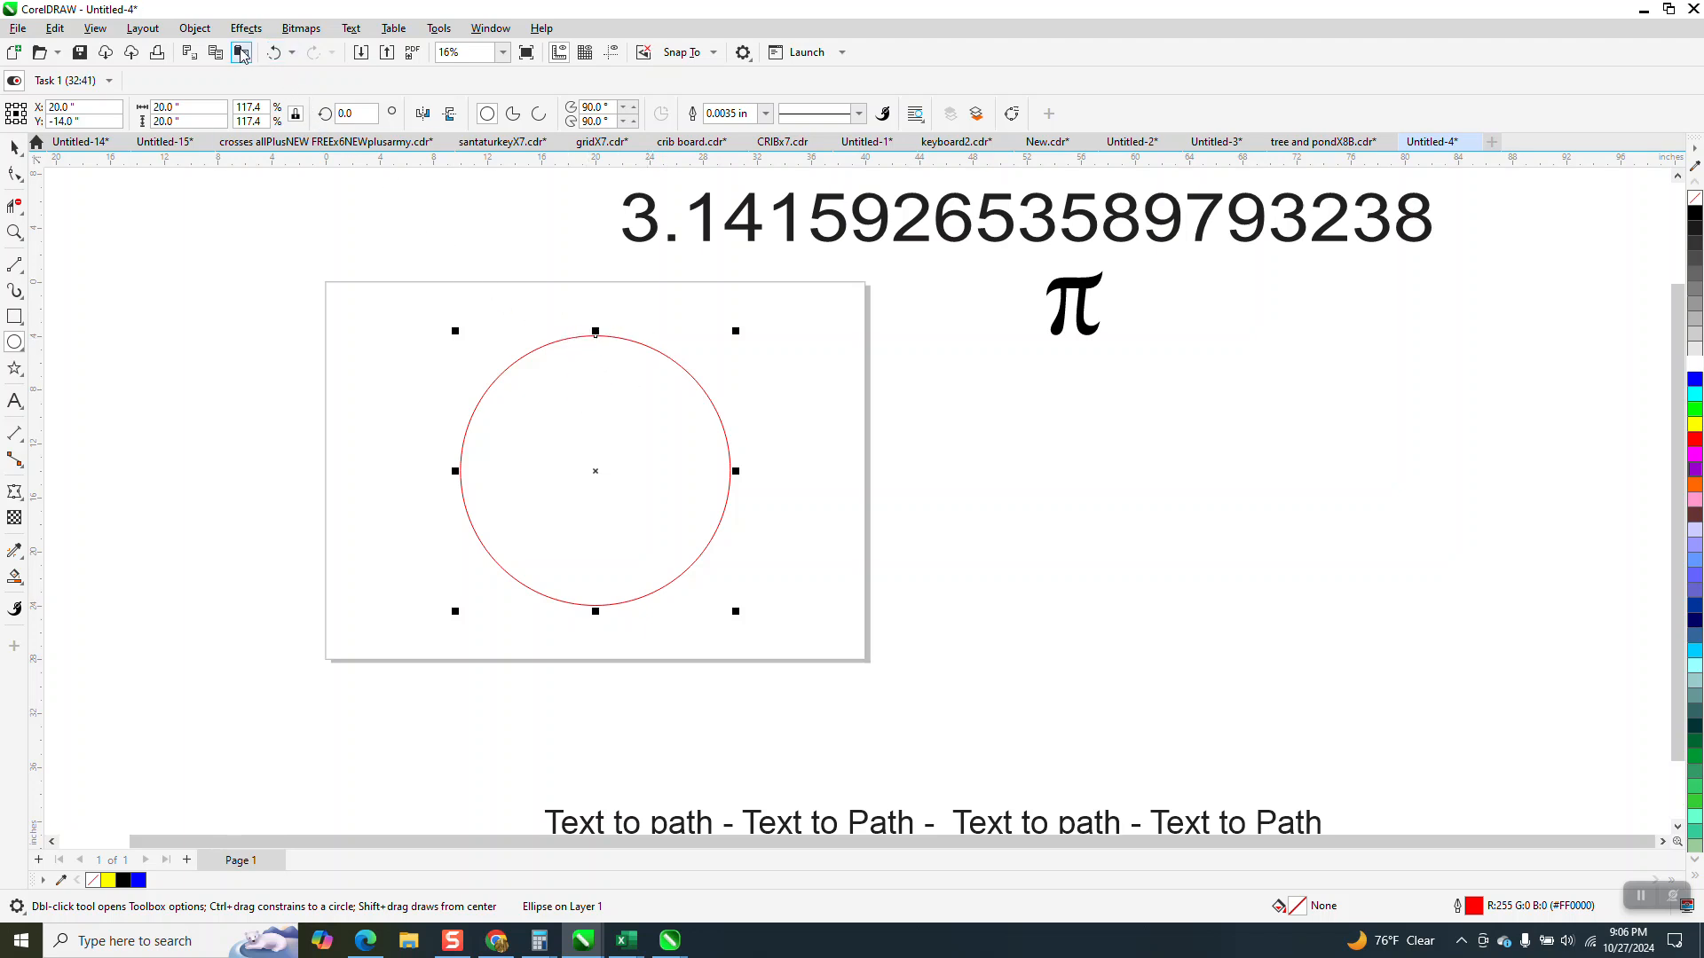
Convert the circle to curves and display its curve length in the object properties.
left_click(195, 27)
left_click(266, 484)
left_click(494, 28)
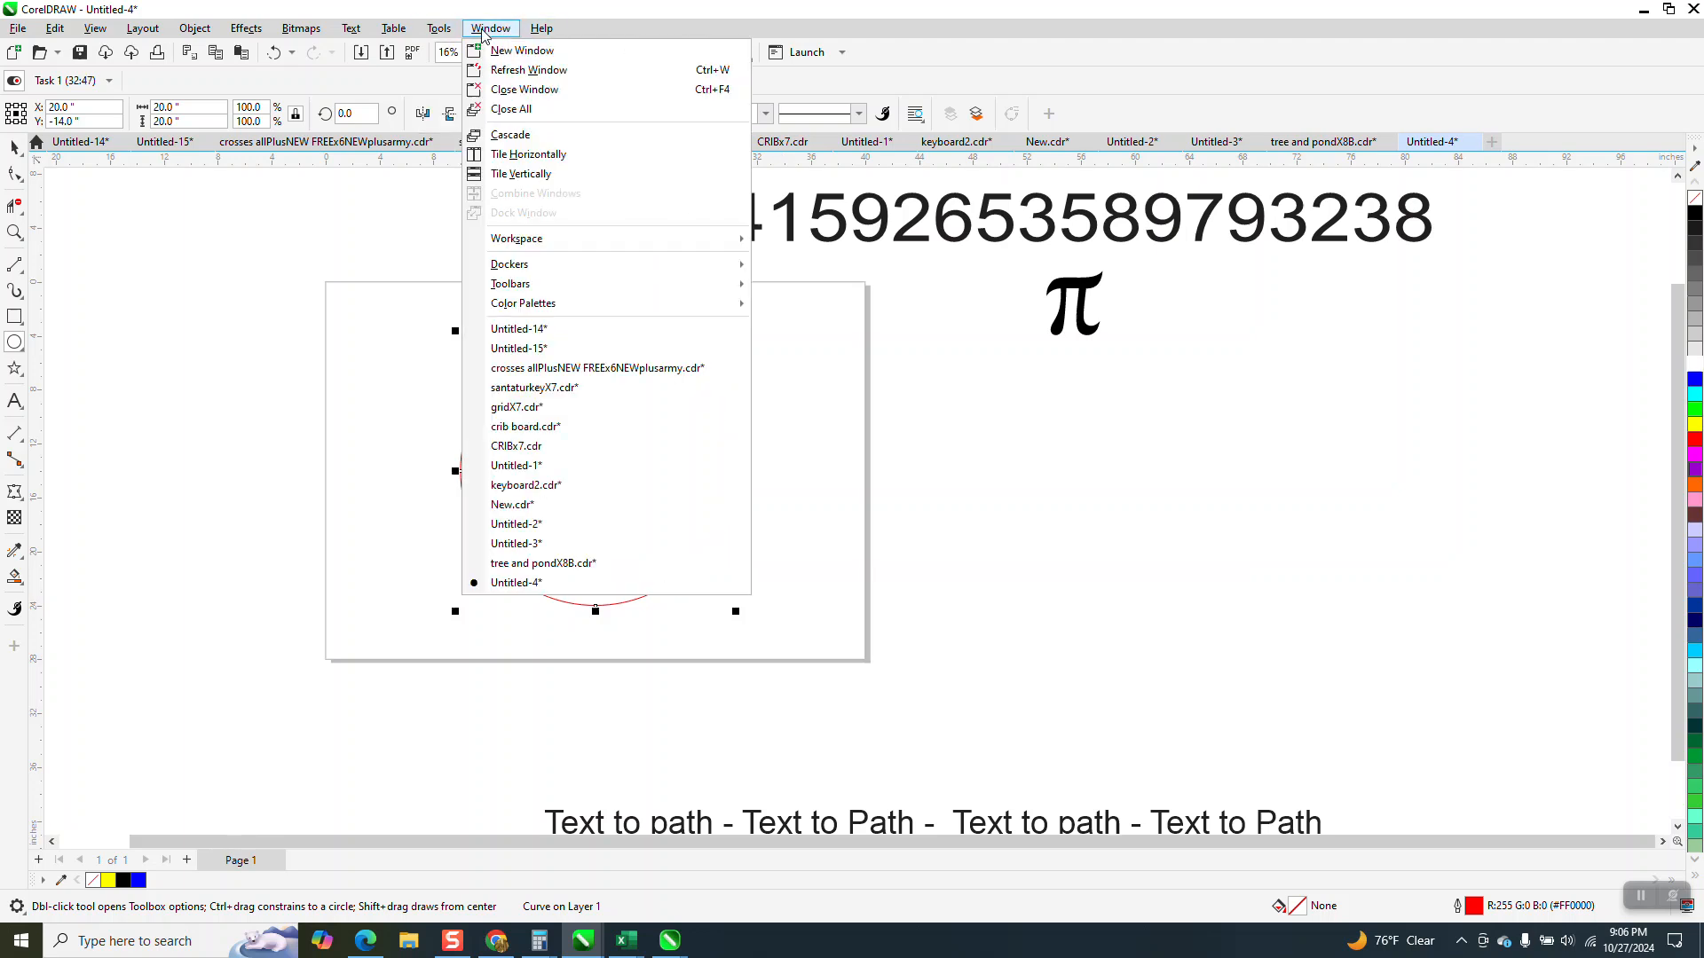
mouse_move(533, 266)
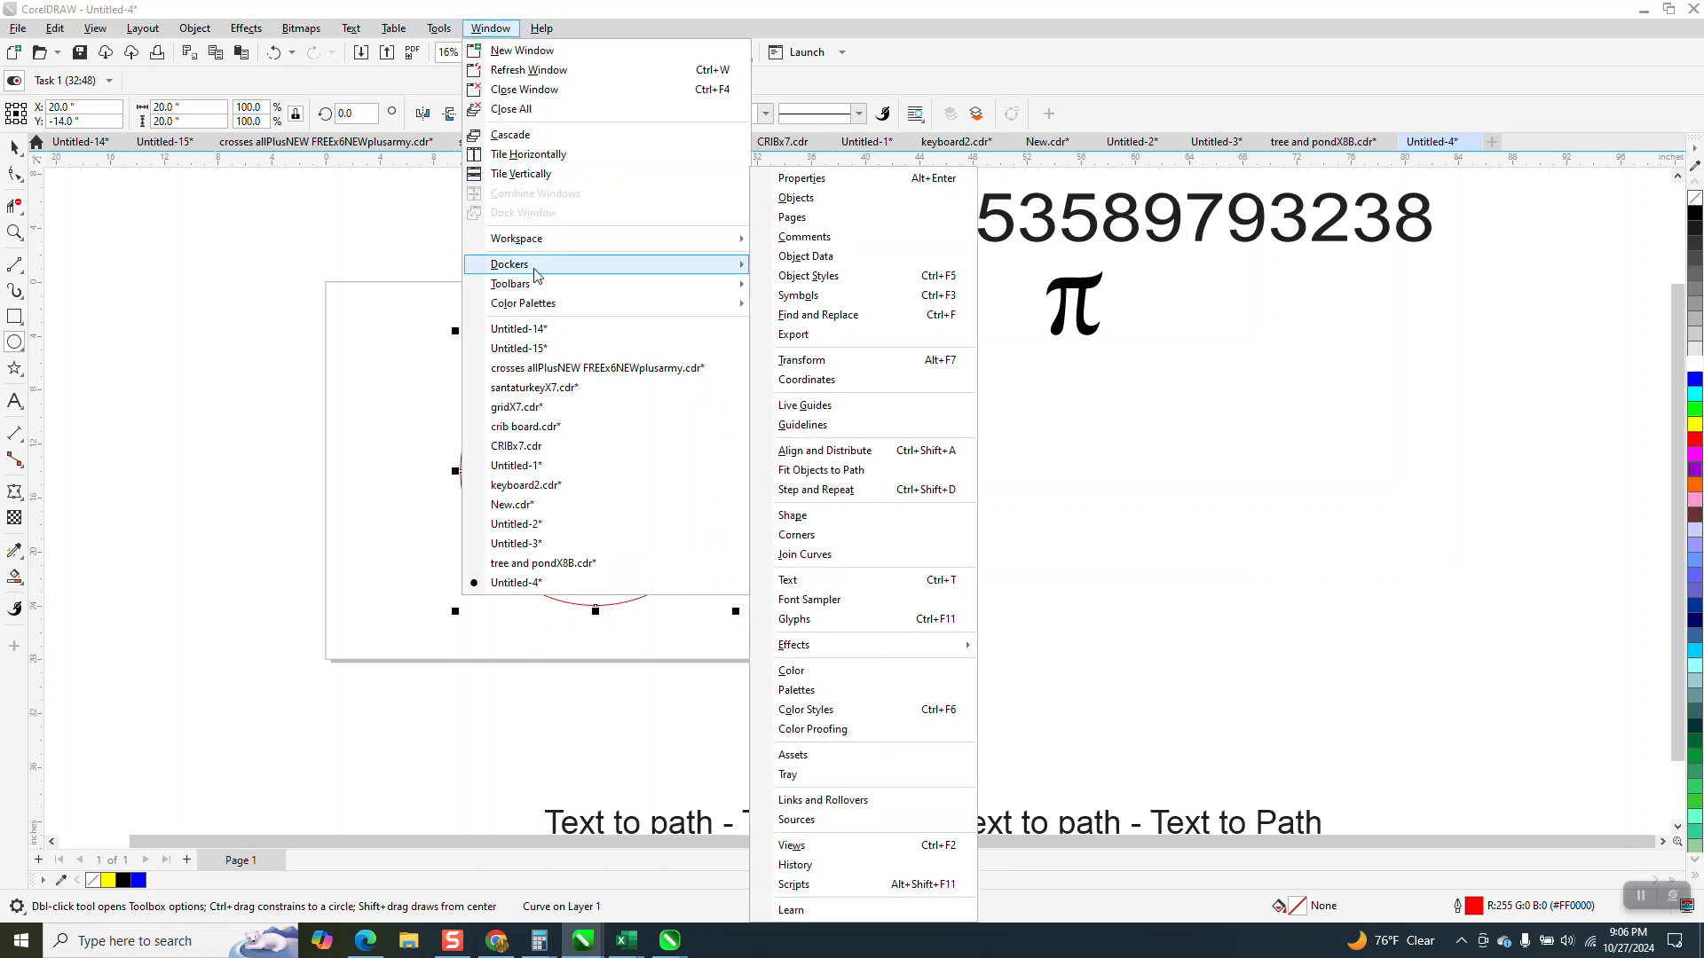
left_click(847, 187)
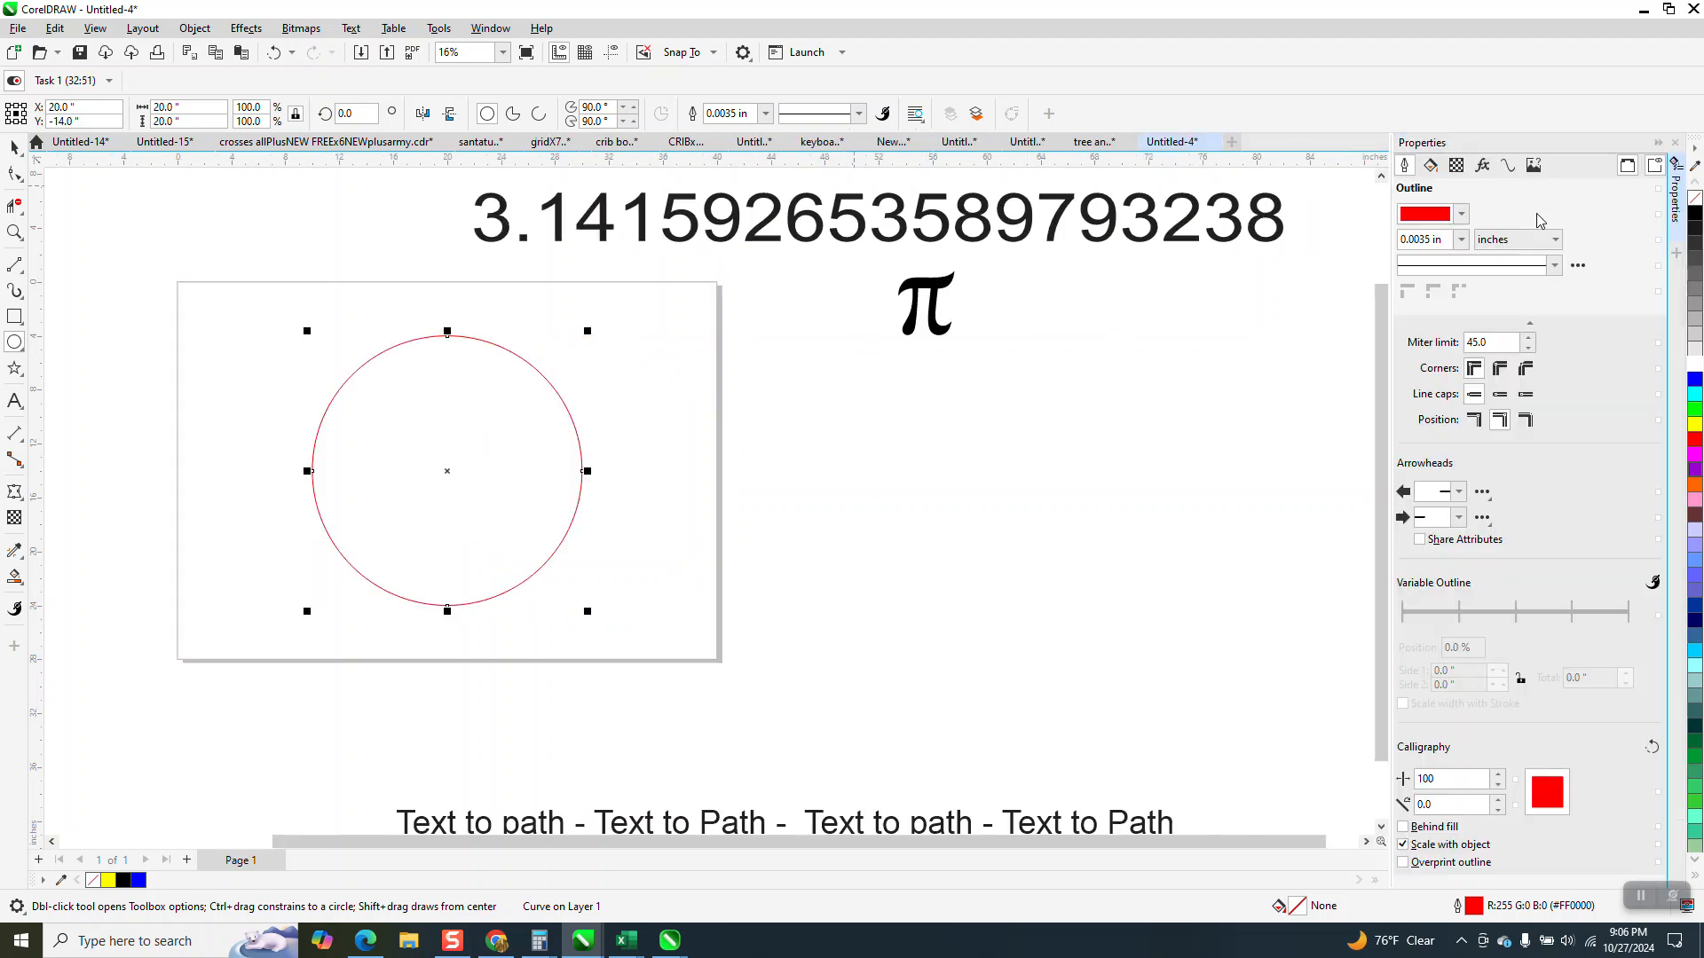
left_click(1507, 165)
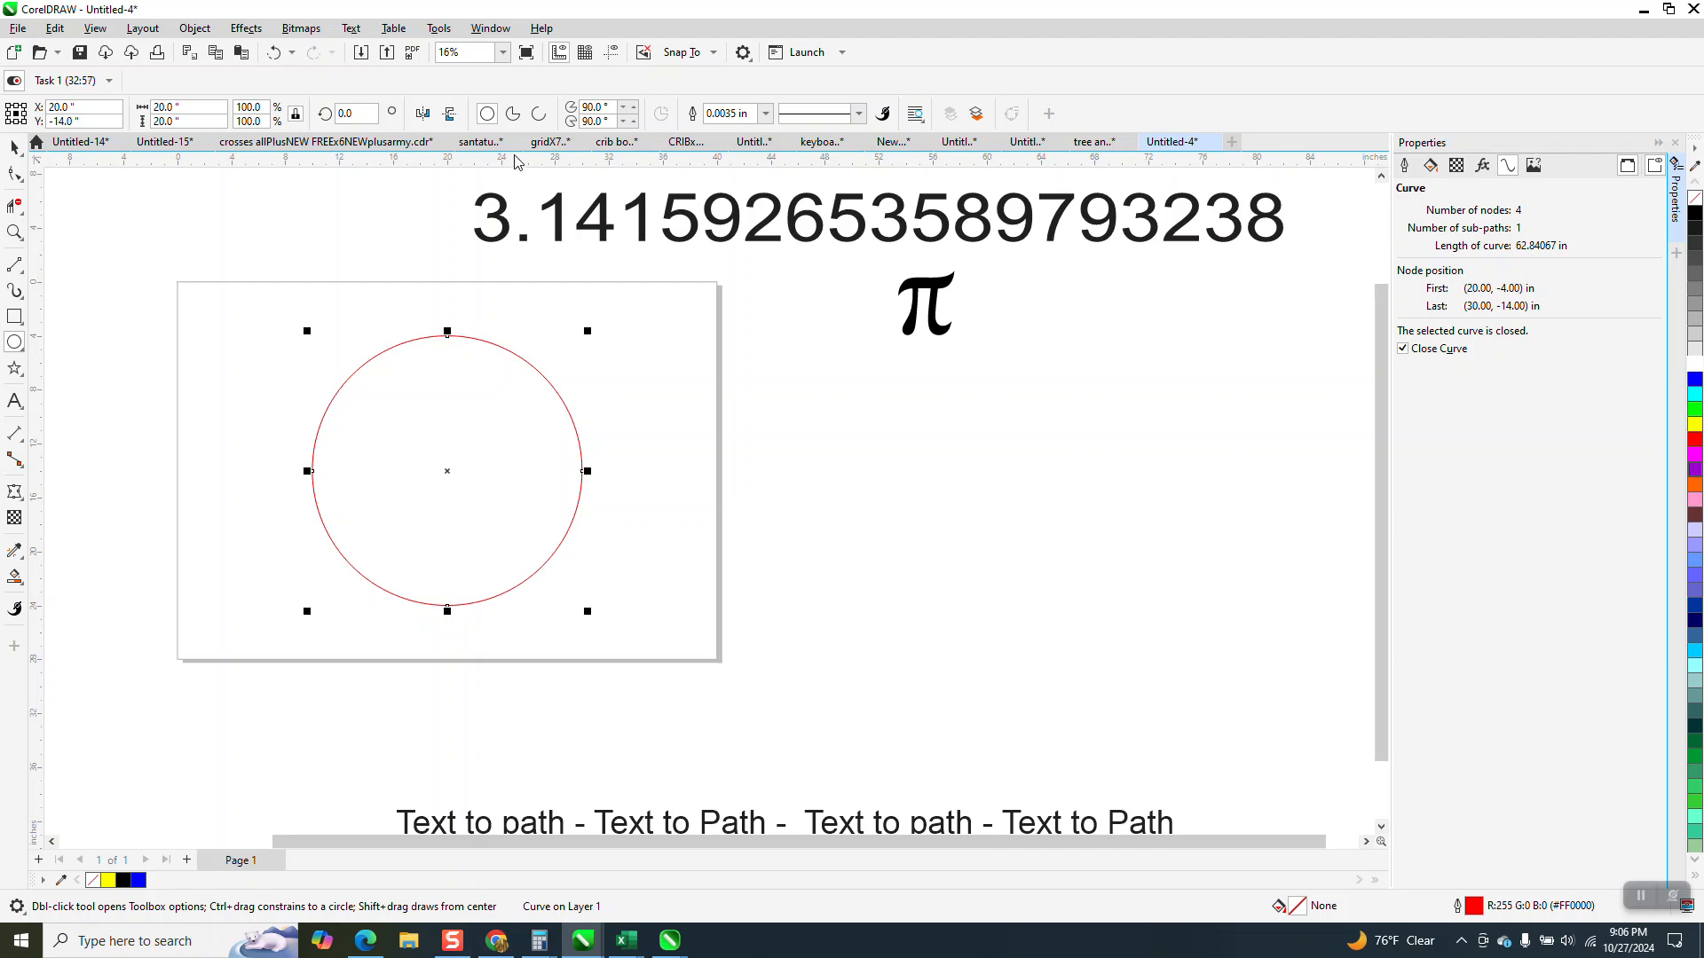
Try scaling the circle proportionally to 98 percent and 96 percent to bring its circumference near 60 inches.
left_click_drag(264, 107, 137, 87)
type("98")
key("Return")
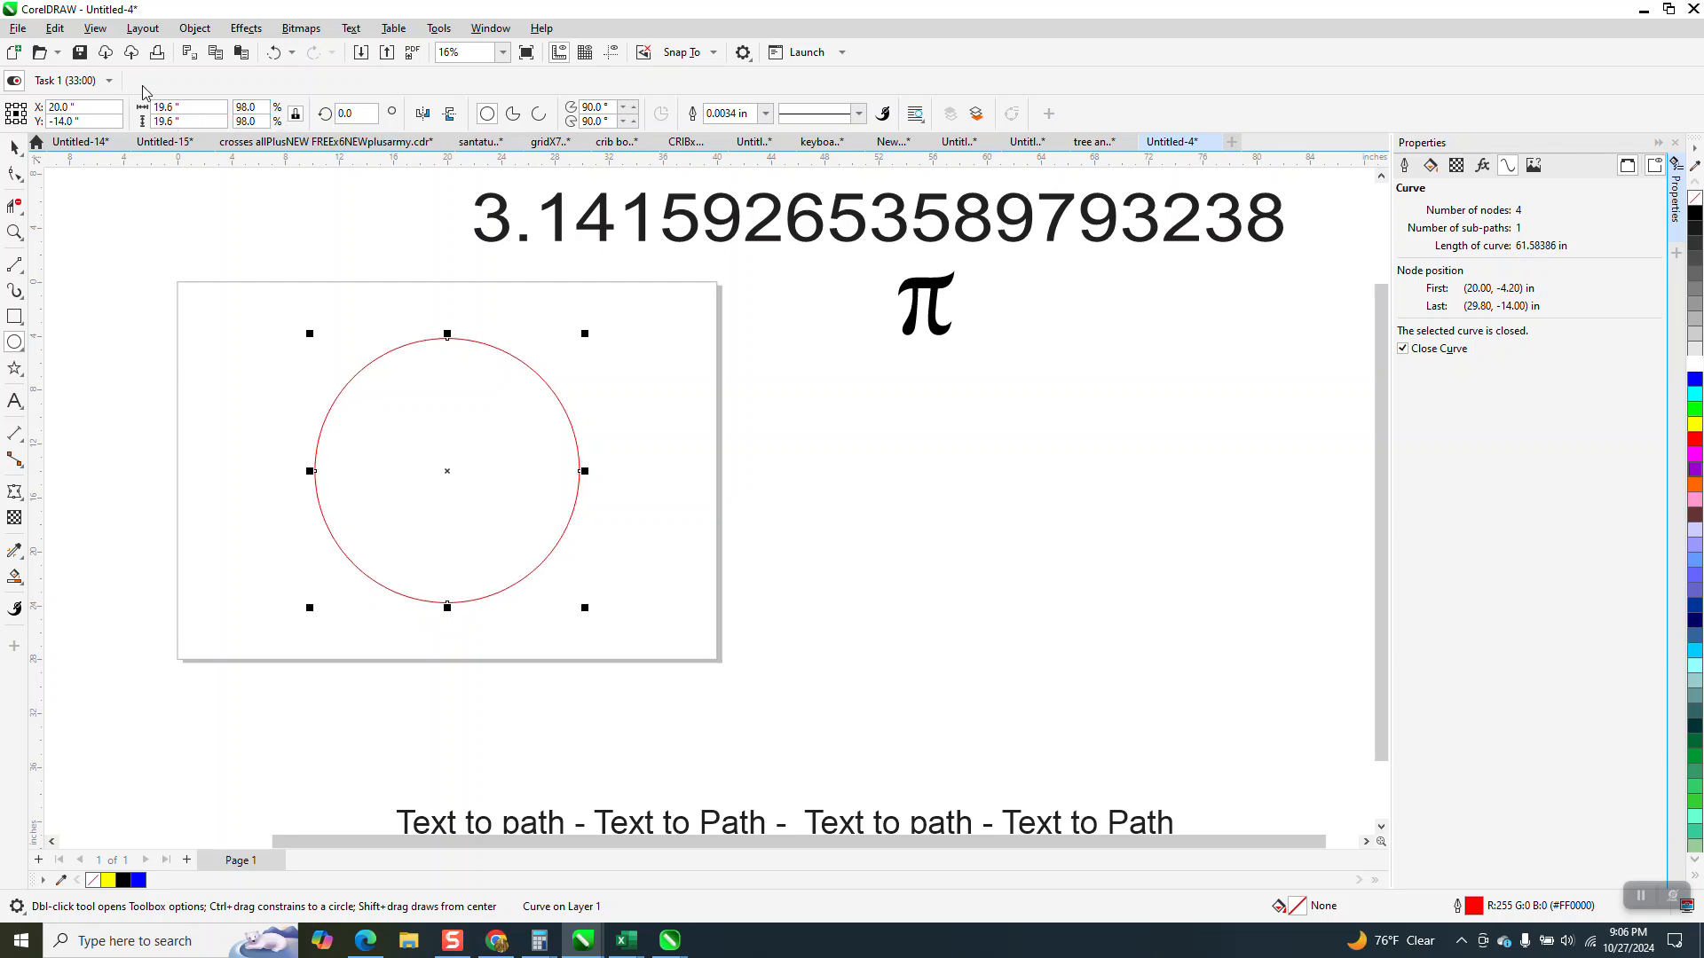
double_click(253, 105)
type("96")
key("Return")
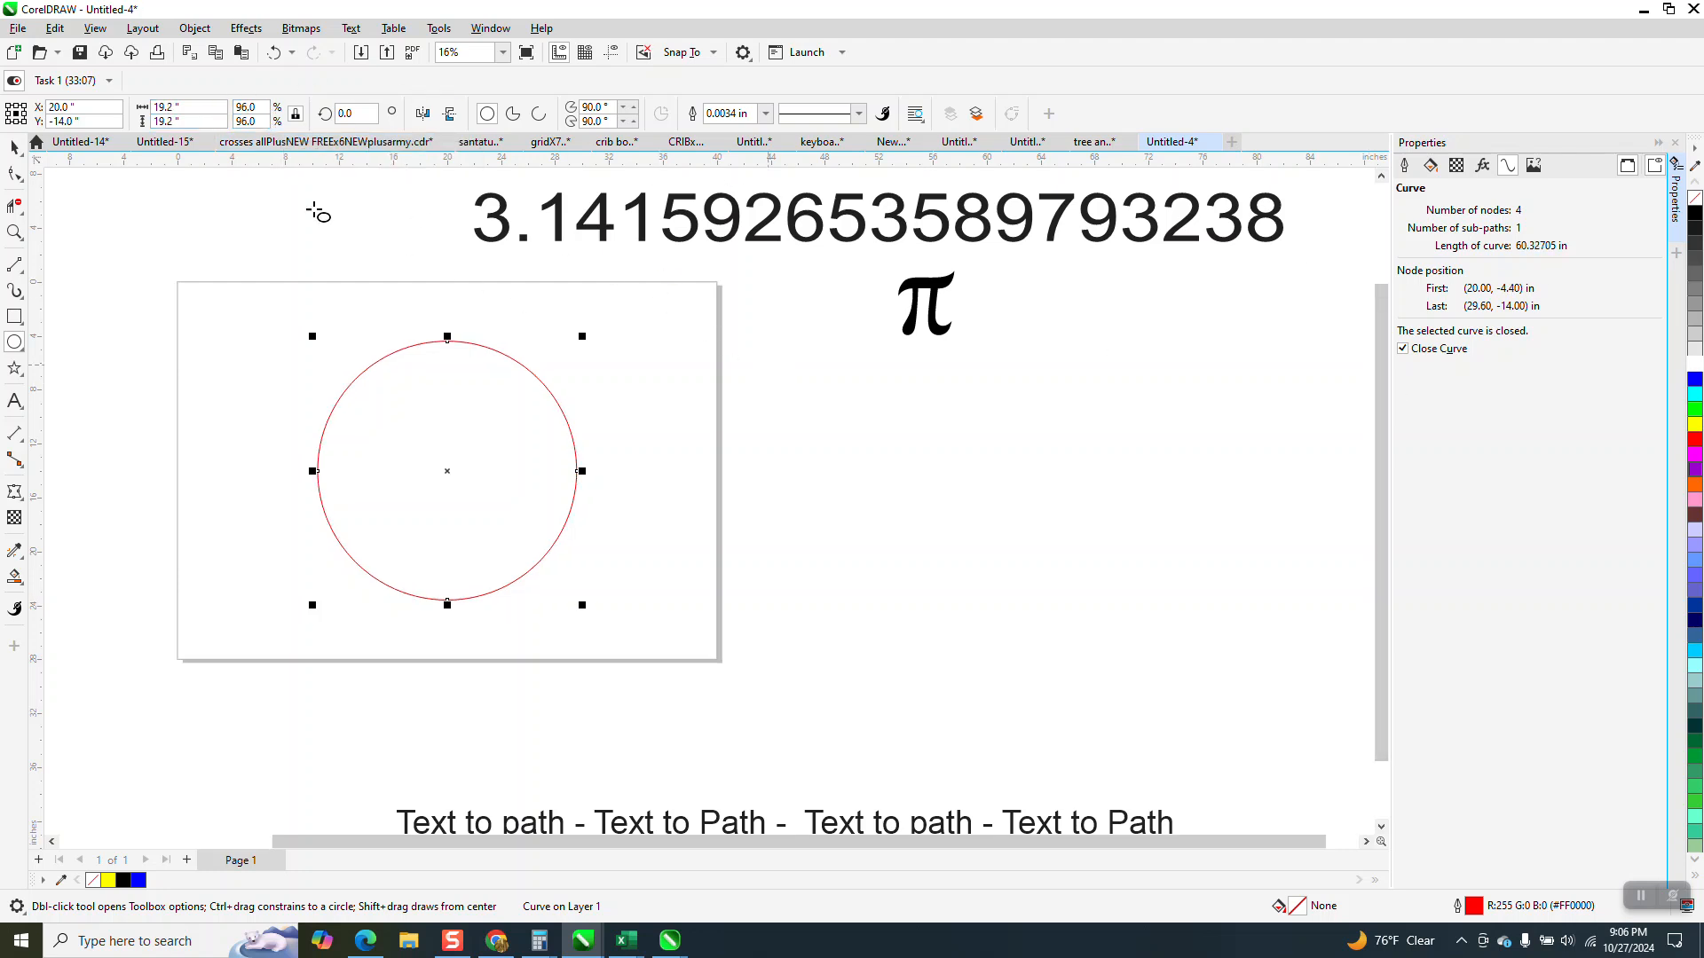
Try scaling the circle to 94 percent and 95 percent to get closer to the 60-inch circumference.
double_click(251, 107)
type("9")
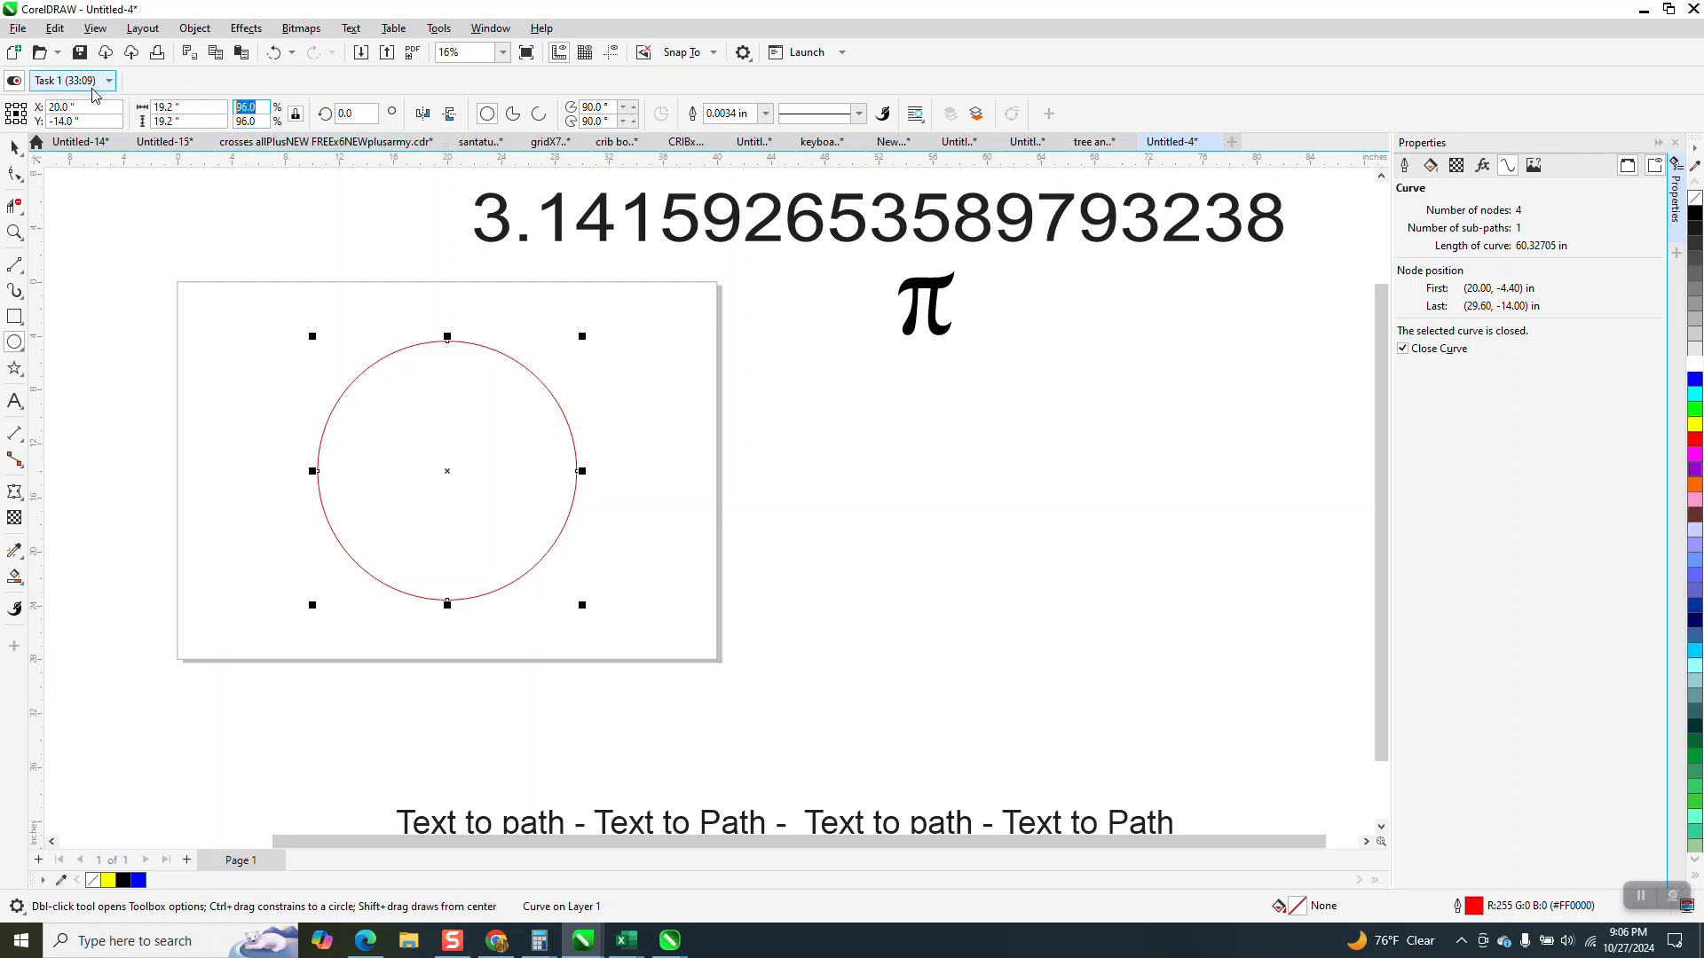
type("4")
key("Return")
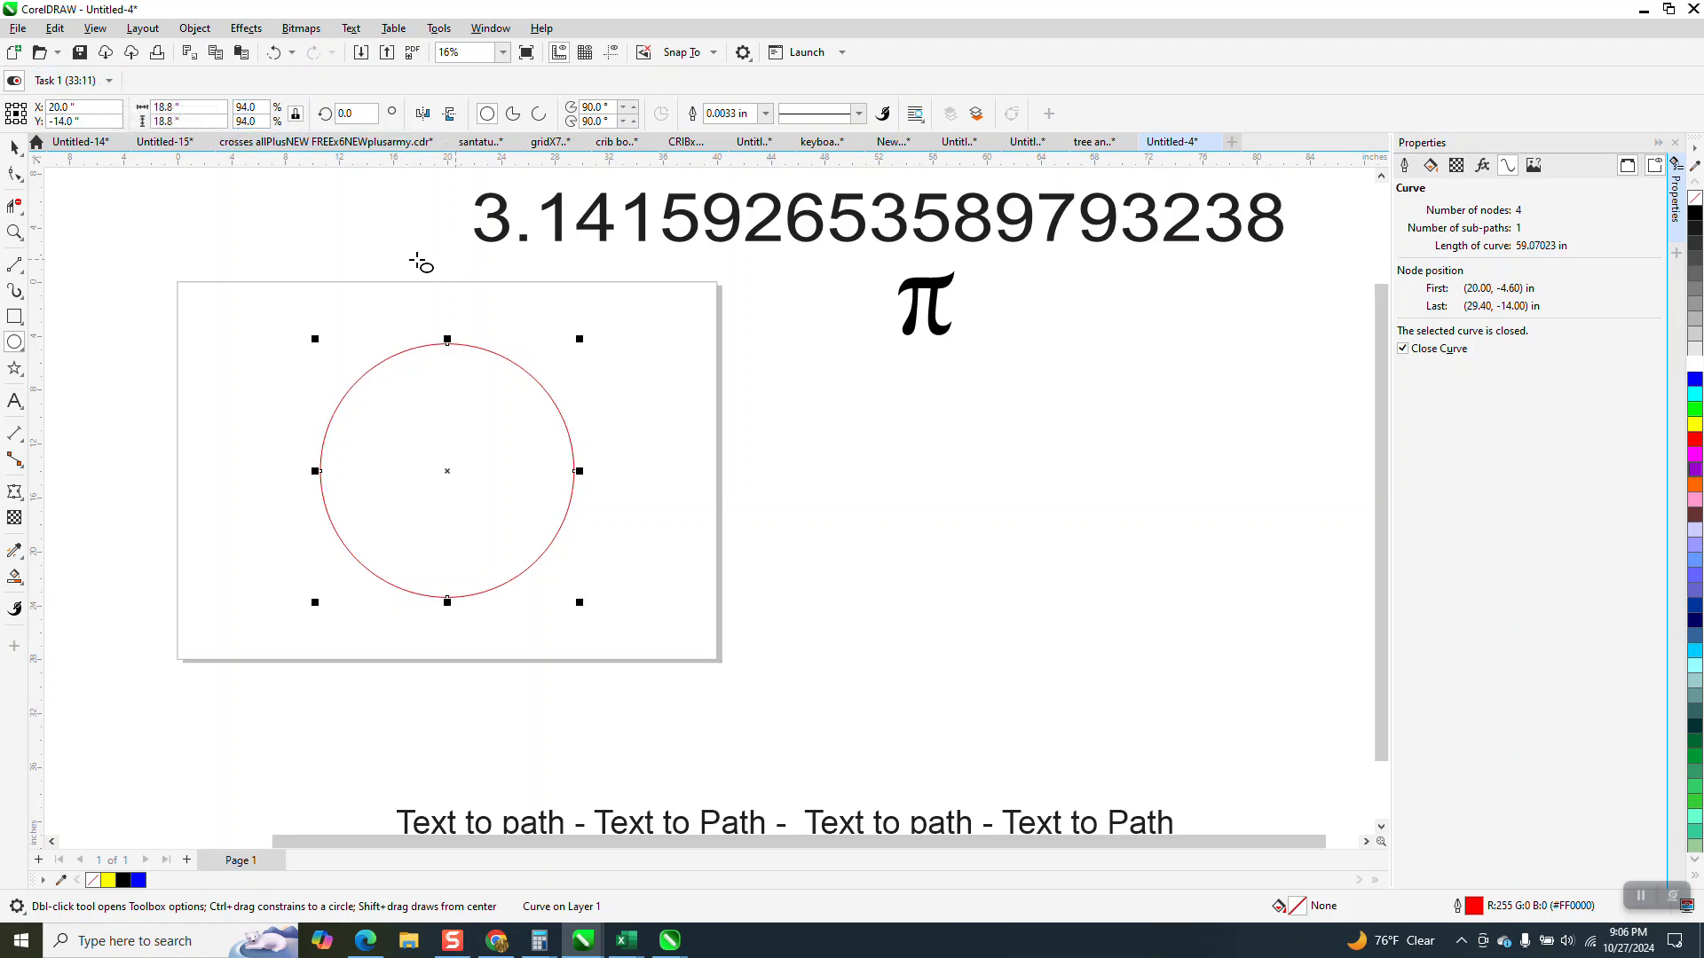
double_click(246, 107)
key("Return")
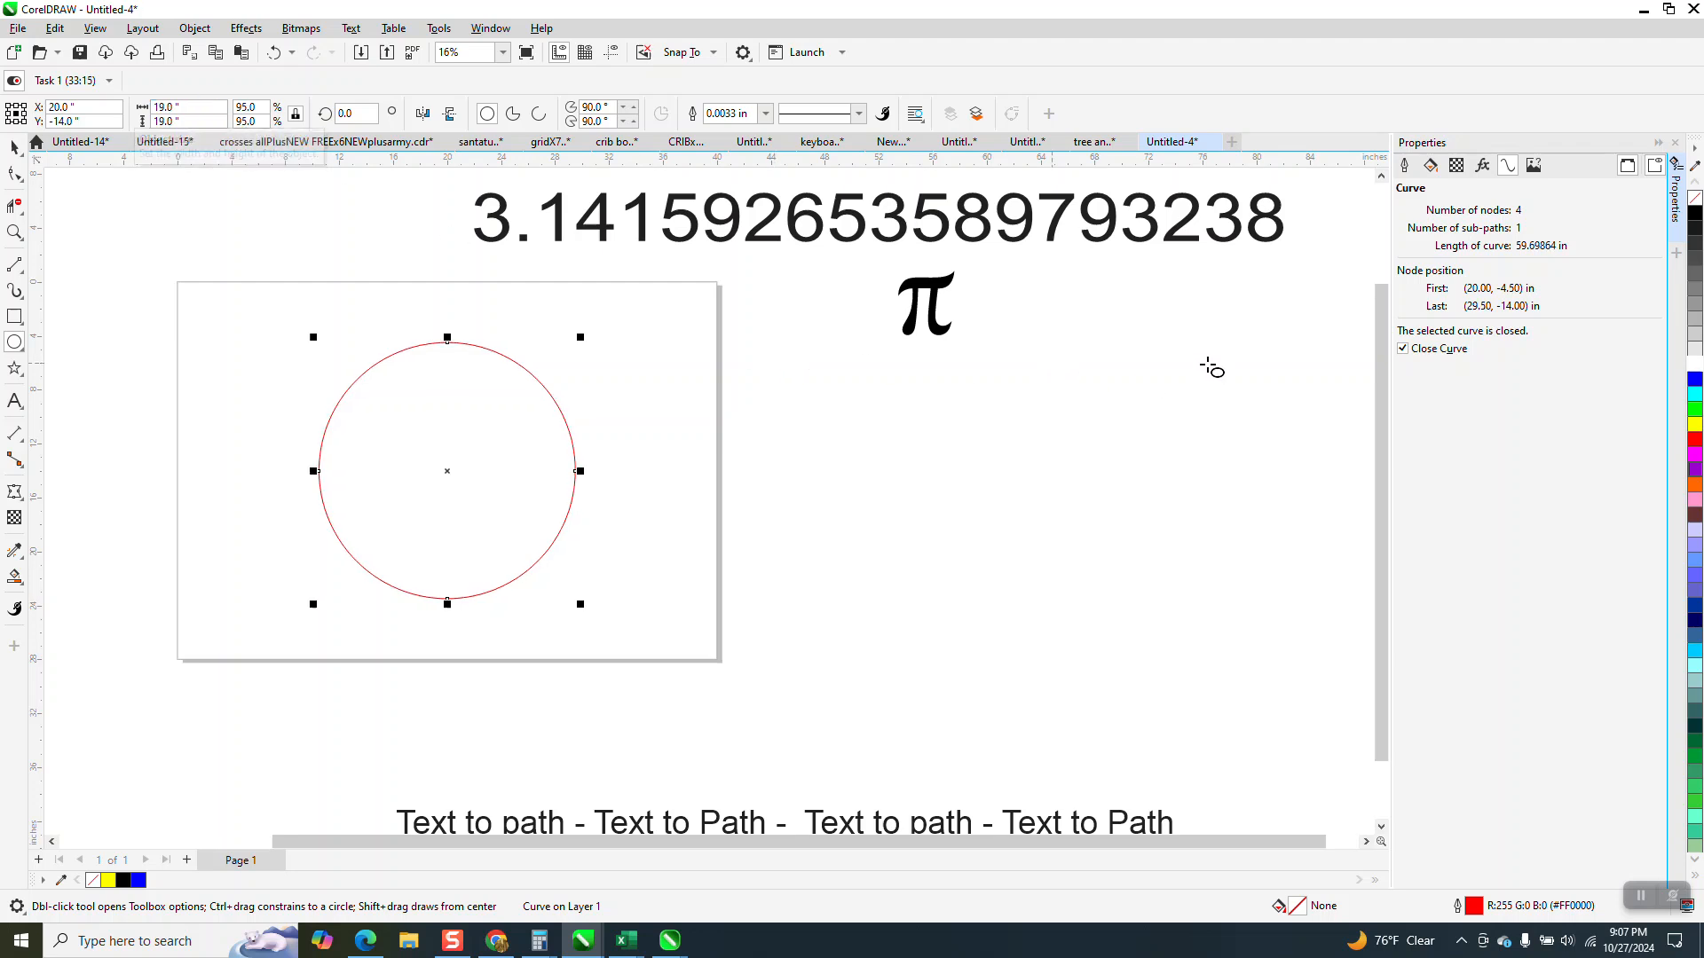
Switch to Calculator and divide 60 by 3.14159265 to find the required diameter.
left_click(14, 147)
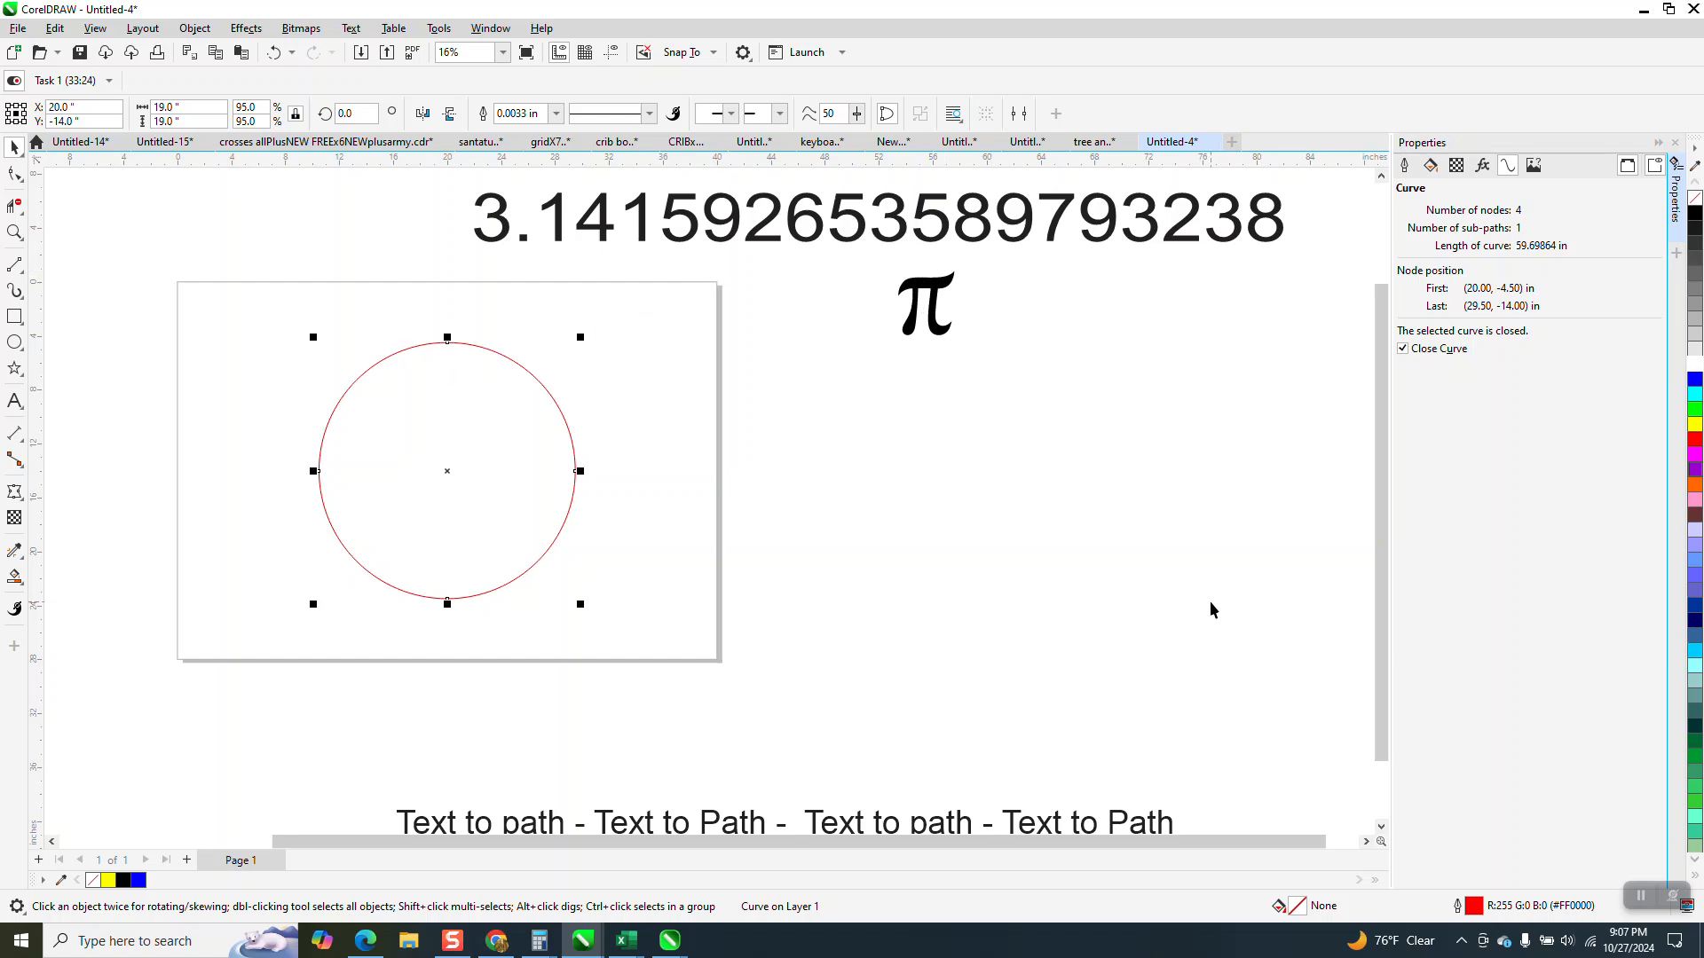
key("XF86Calculator")
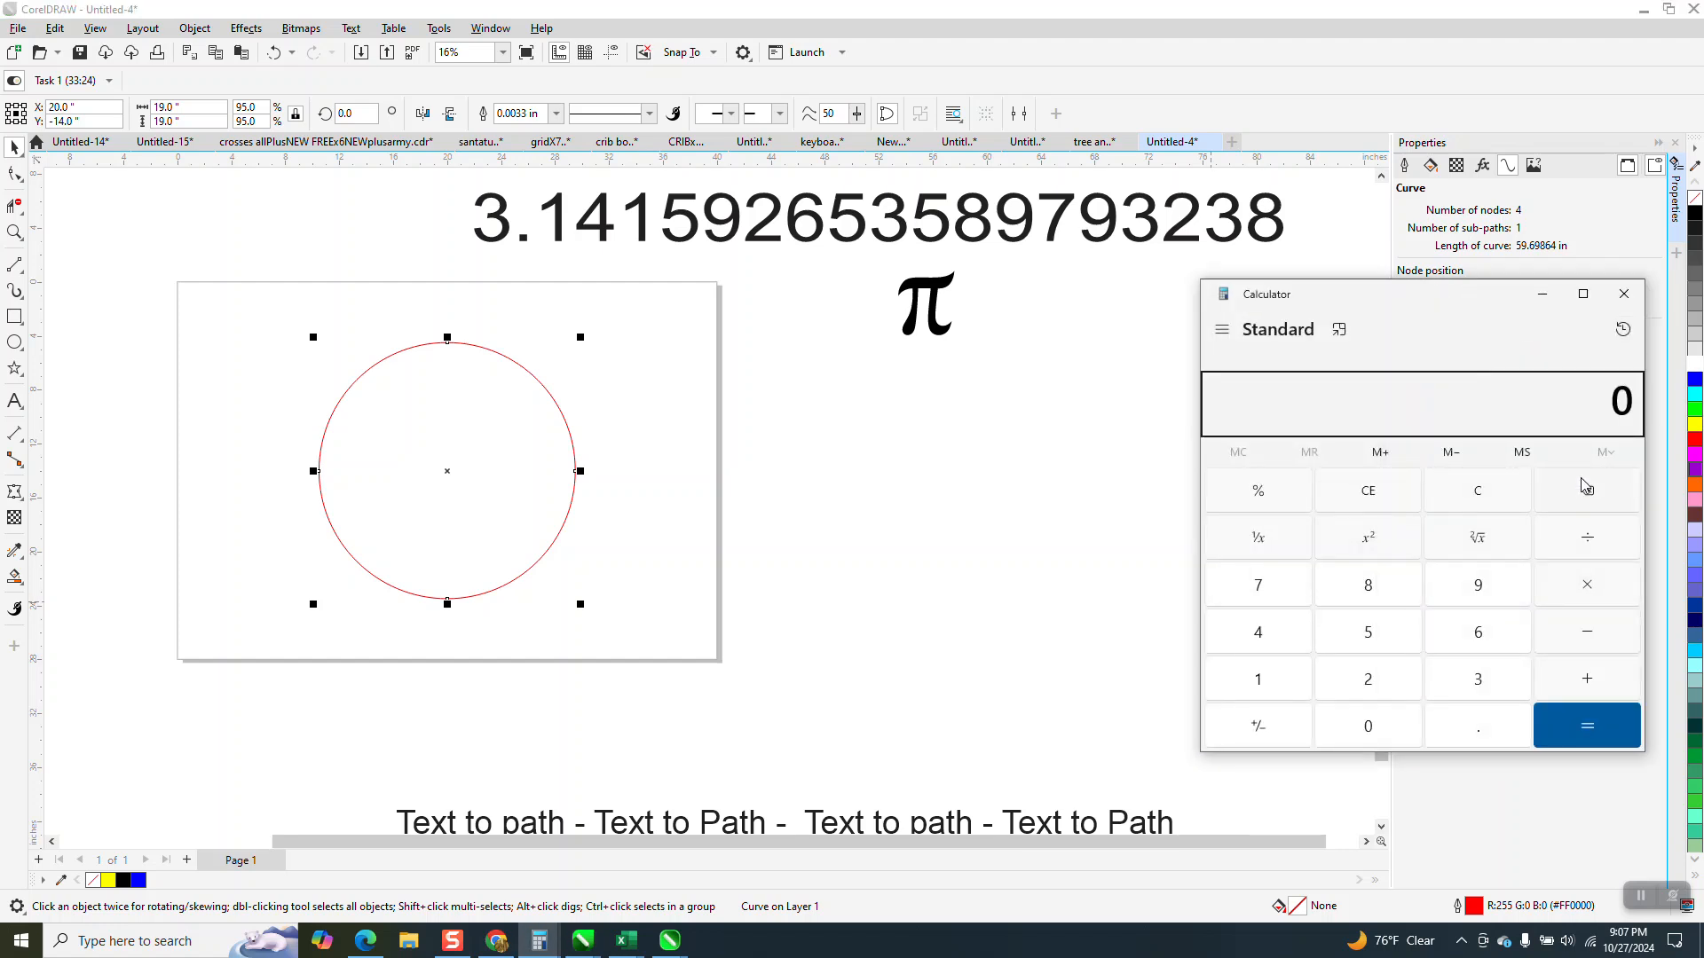
type("60")
type("3.14")
type("159")
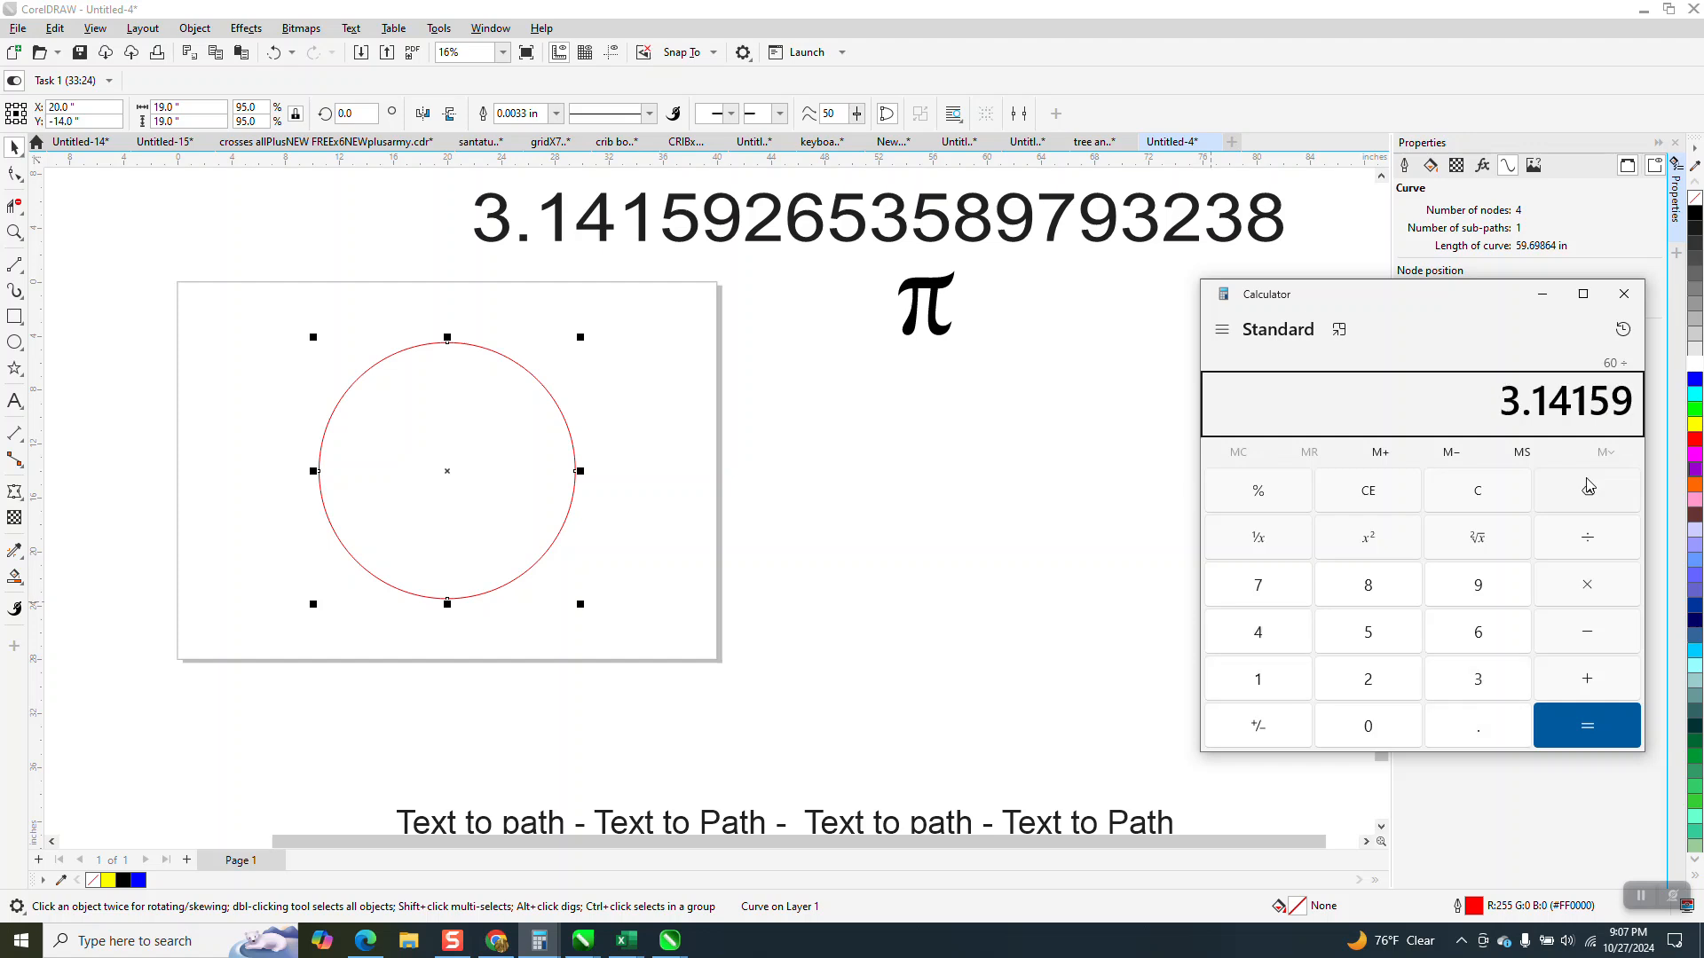
type("265")
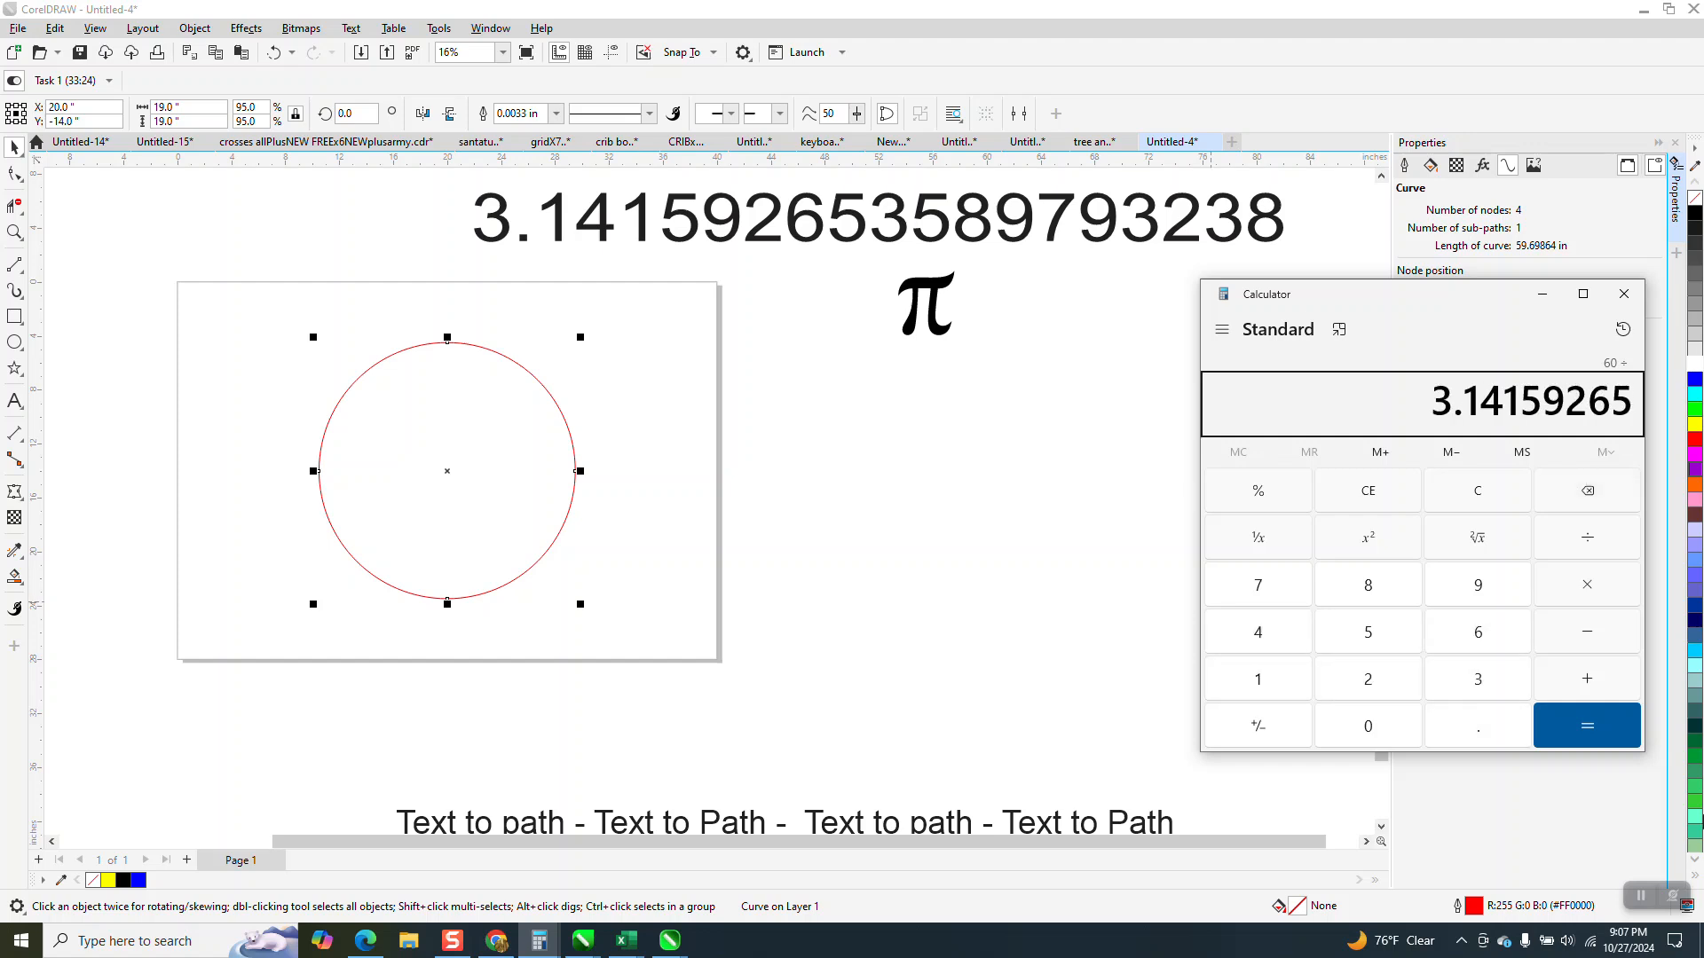
left_click(1589, 736)
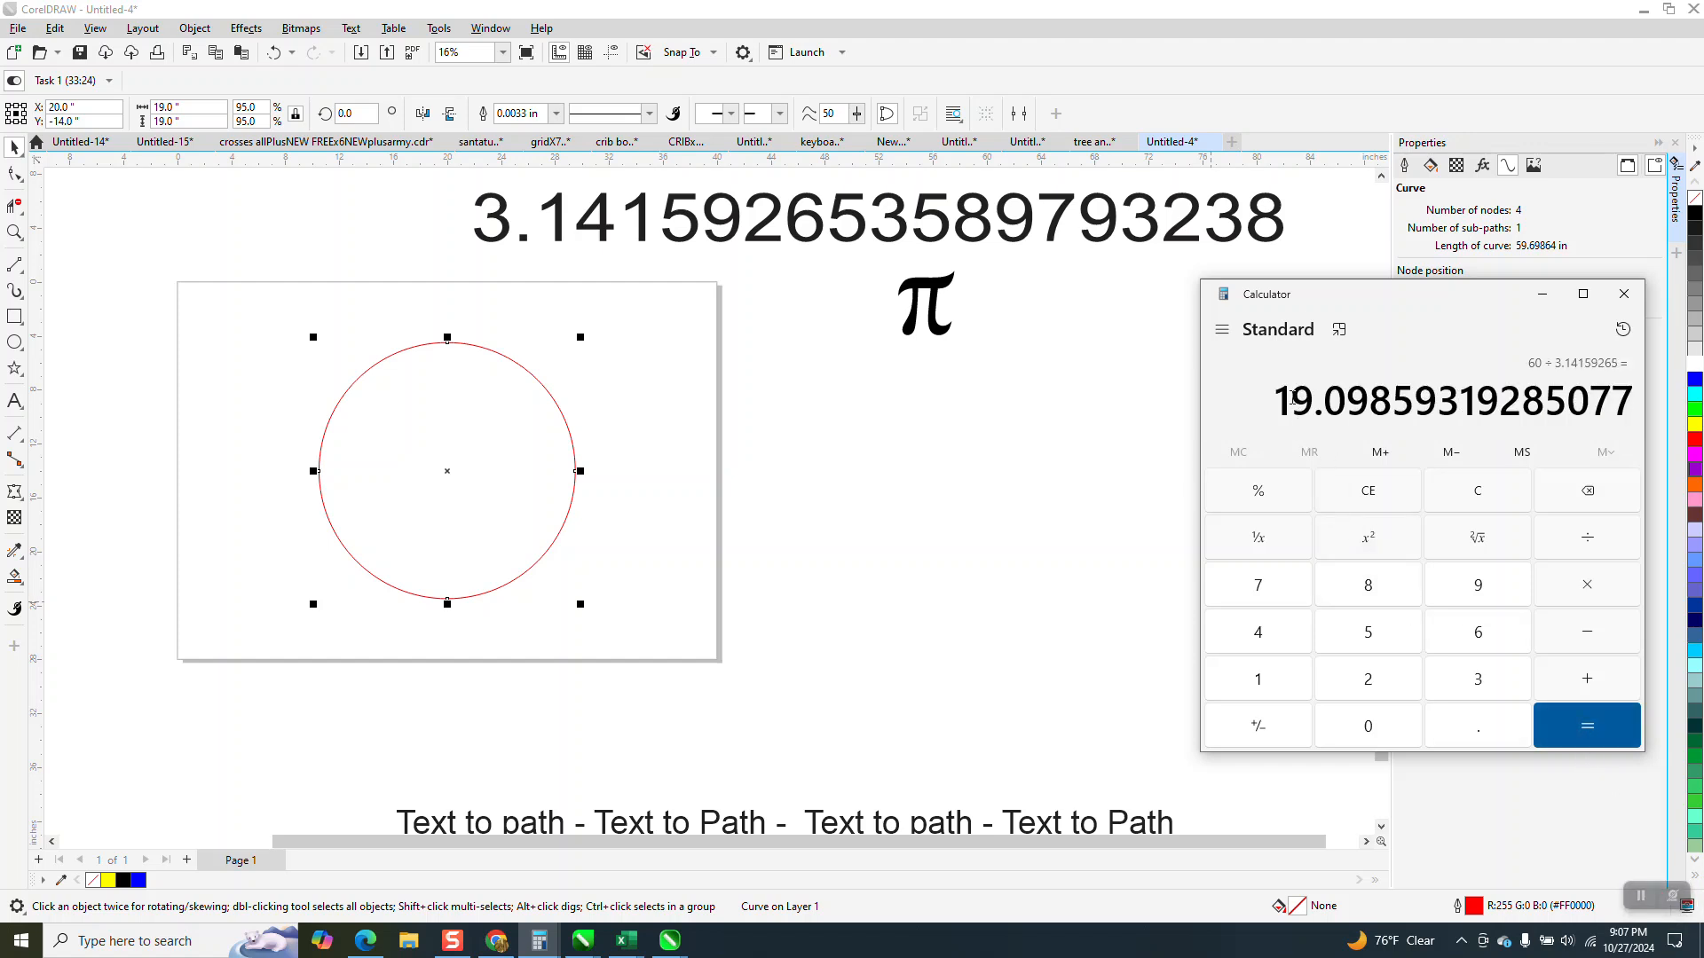
Copy the calculated diameter from the Calculator result.
left_click_drag(1278, 394, 1624, 393)
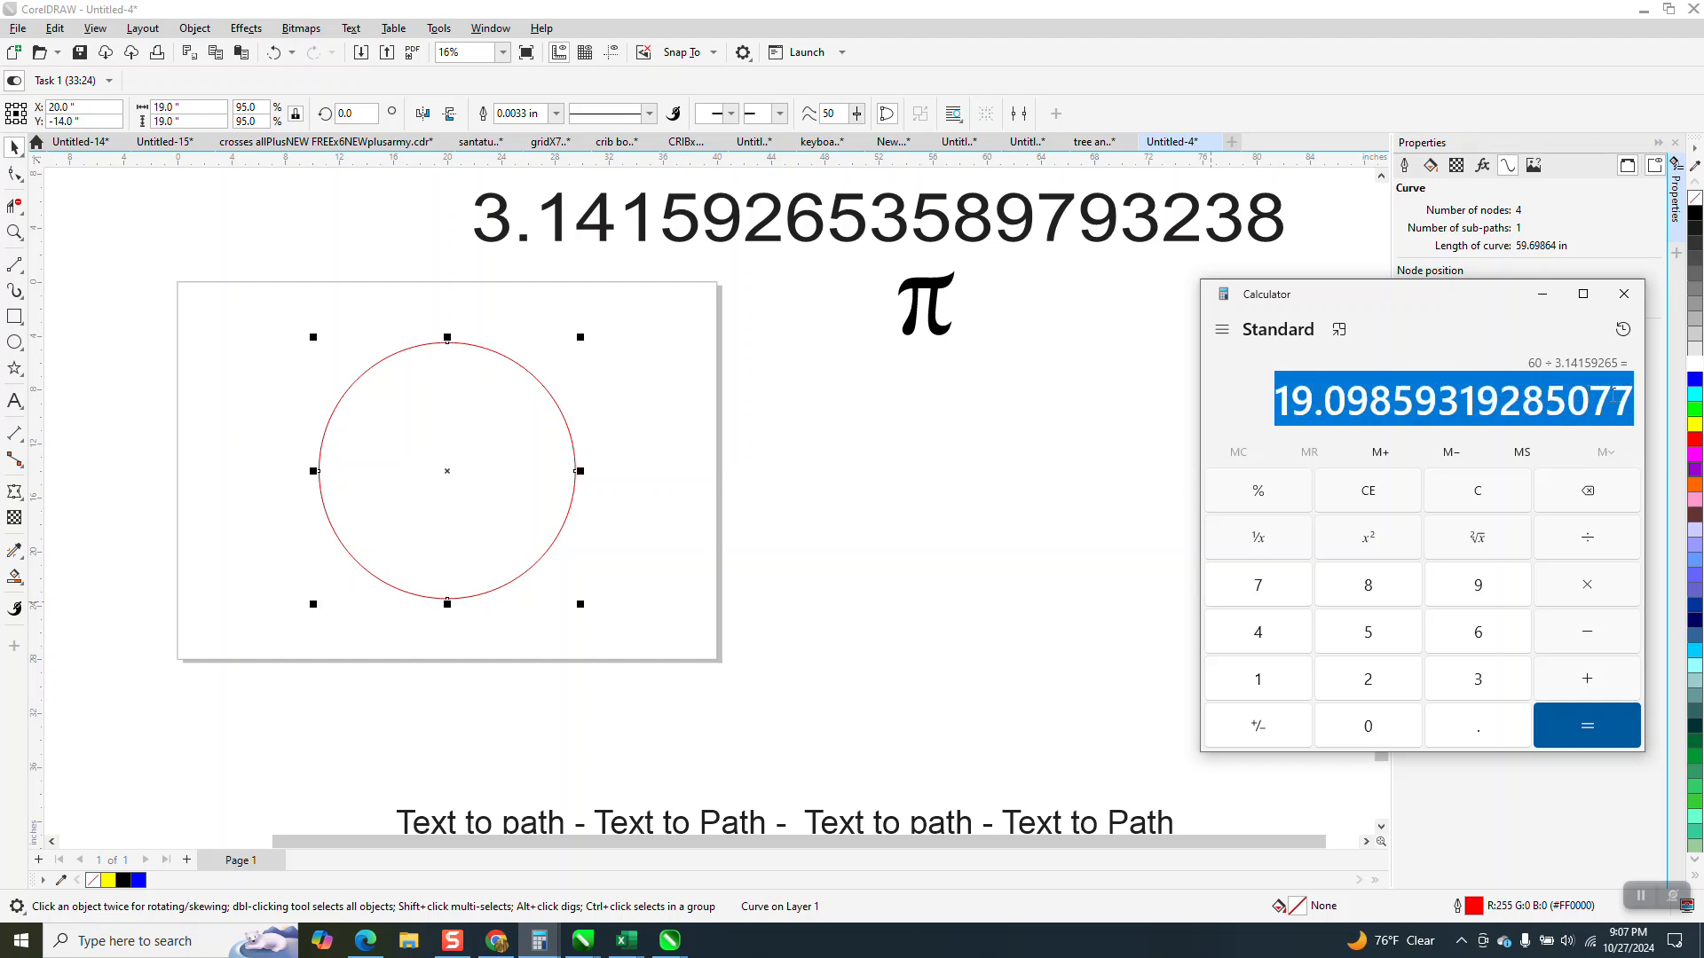
right_click(1629, 418)
left_click(1520, 414)
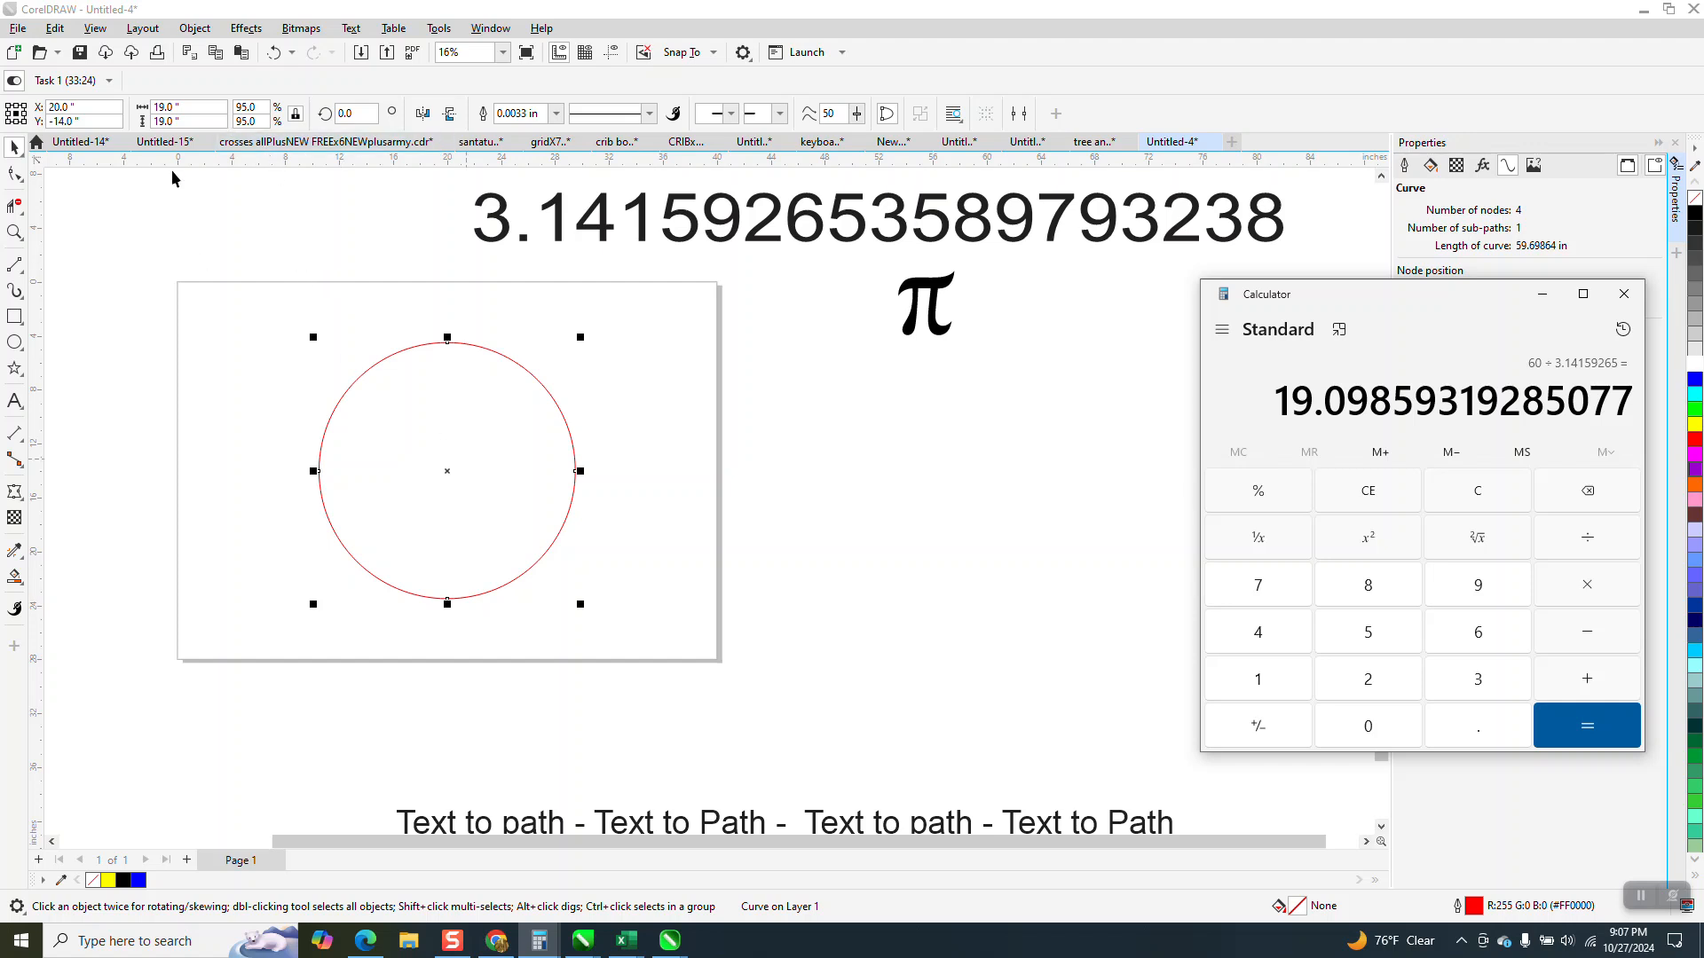
left_click(197, 107)
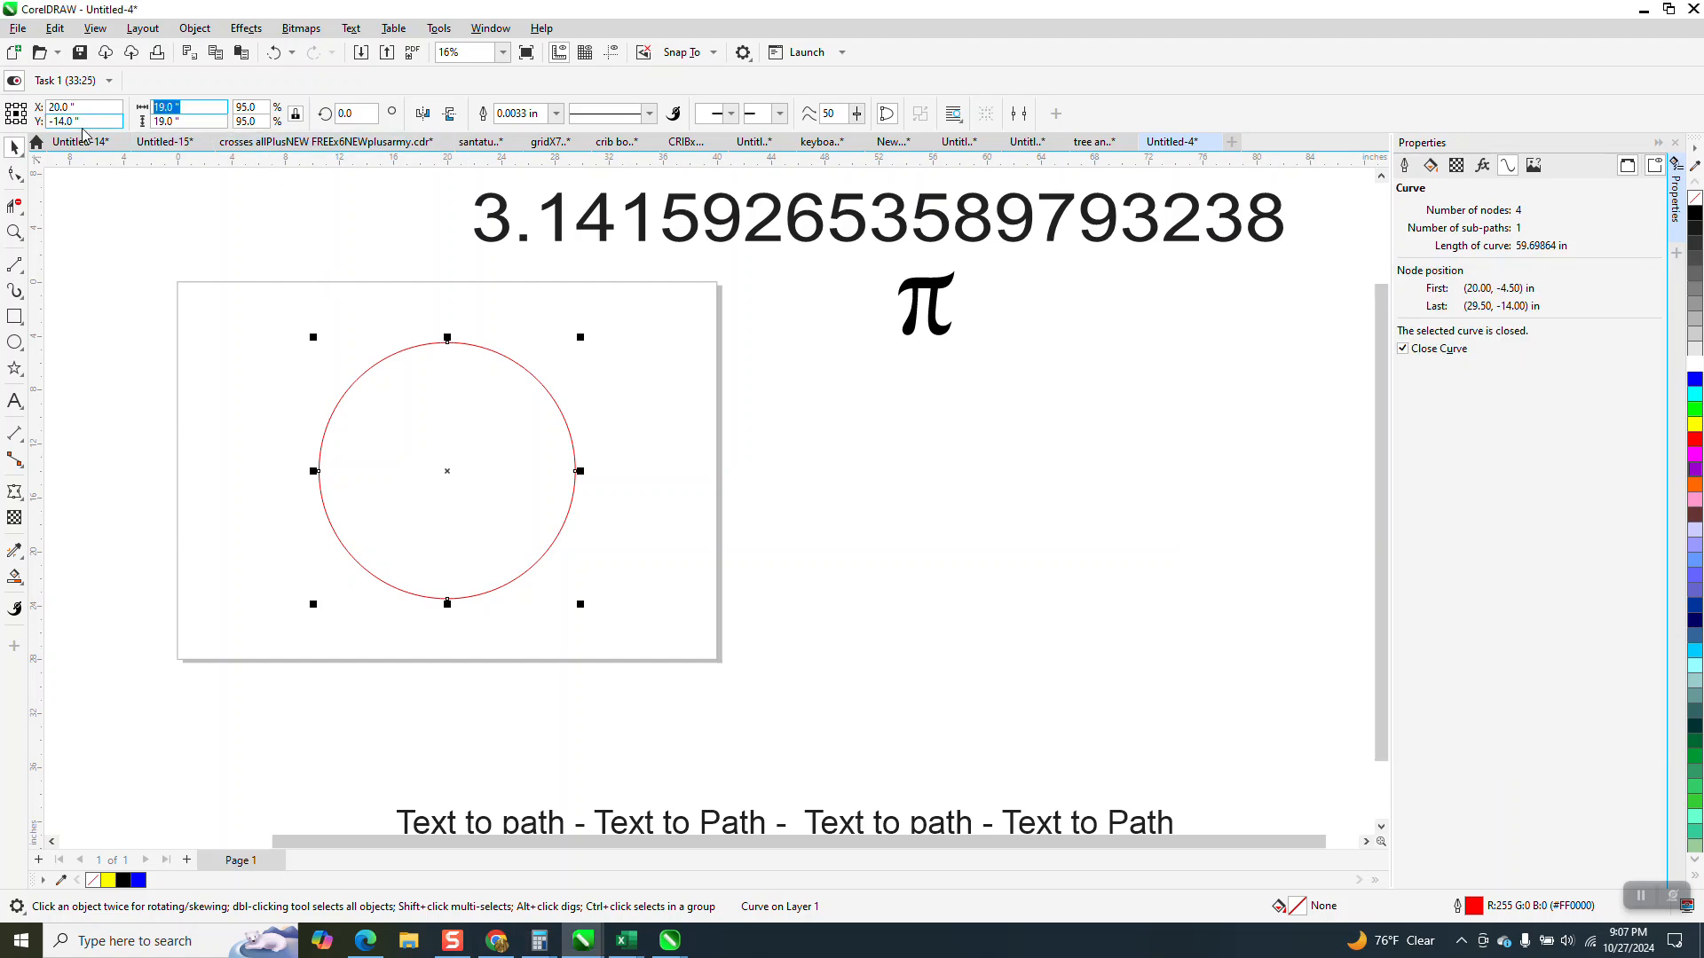
key("alt+Tab")
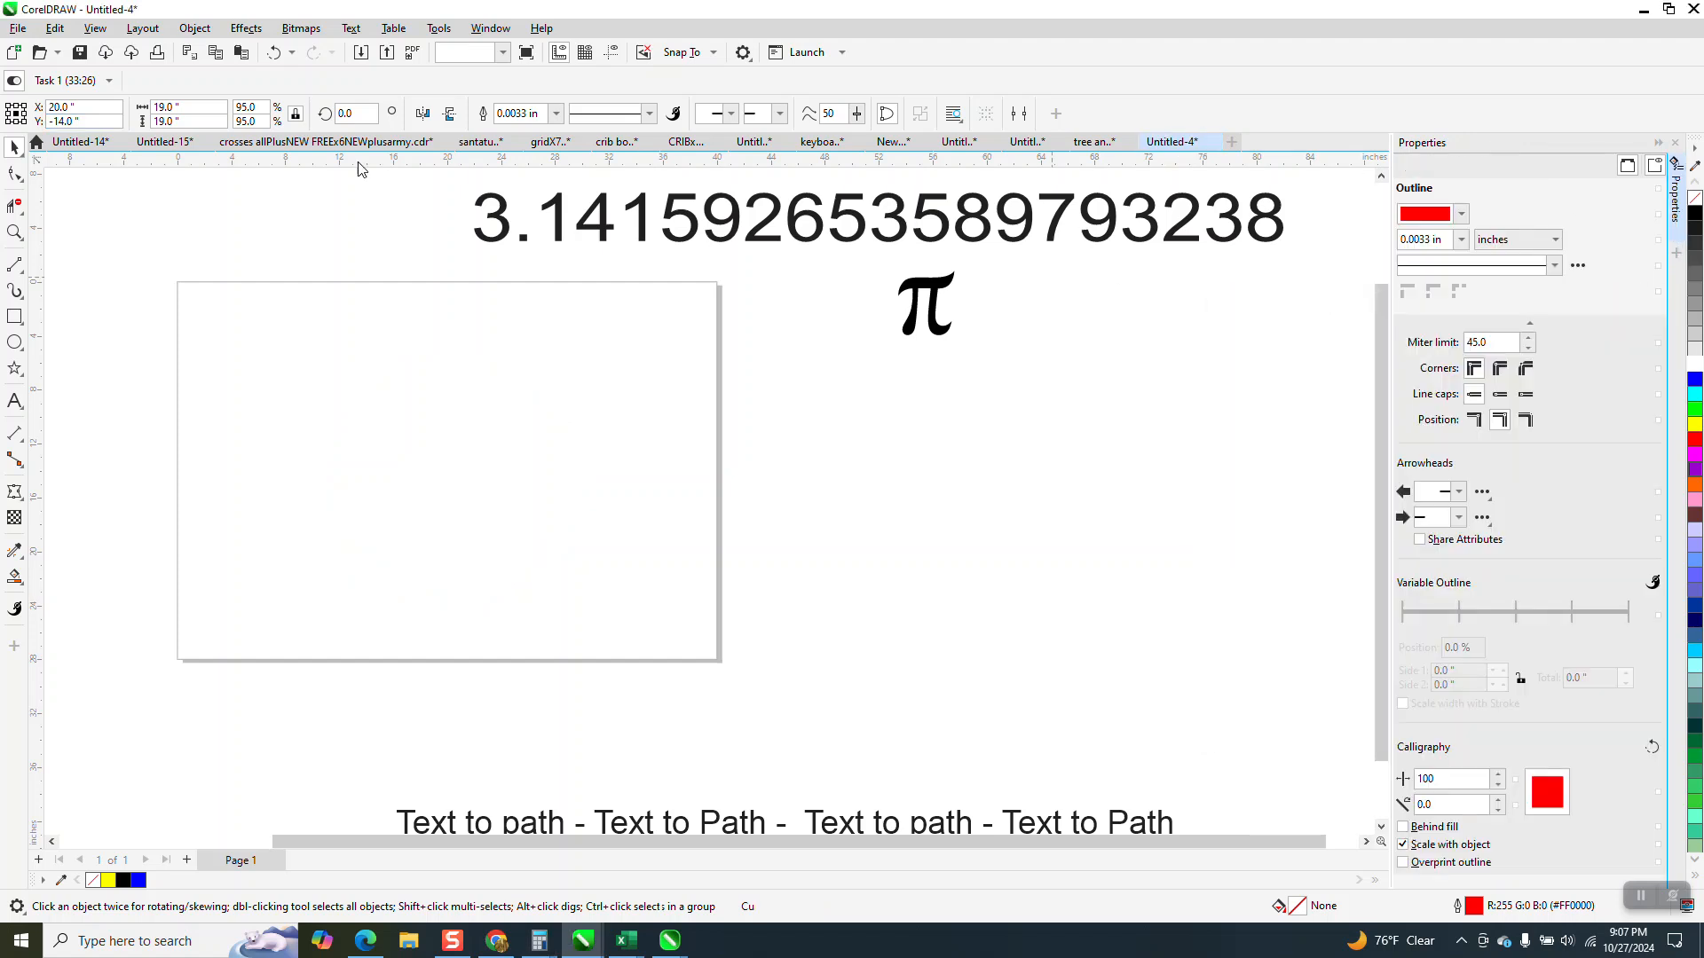
left_click(1623, 294)
key("Delete")
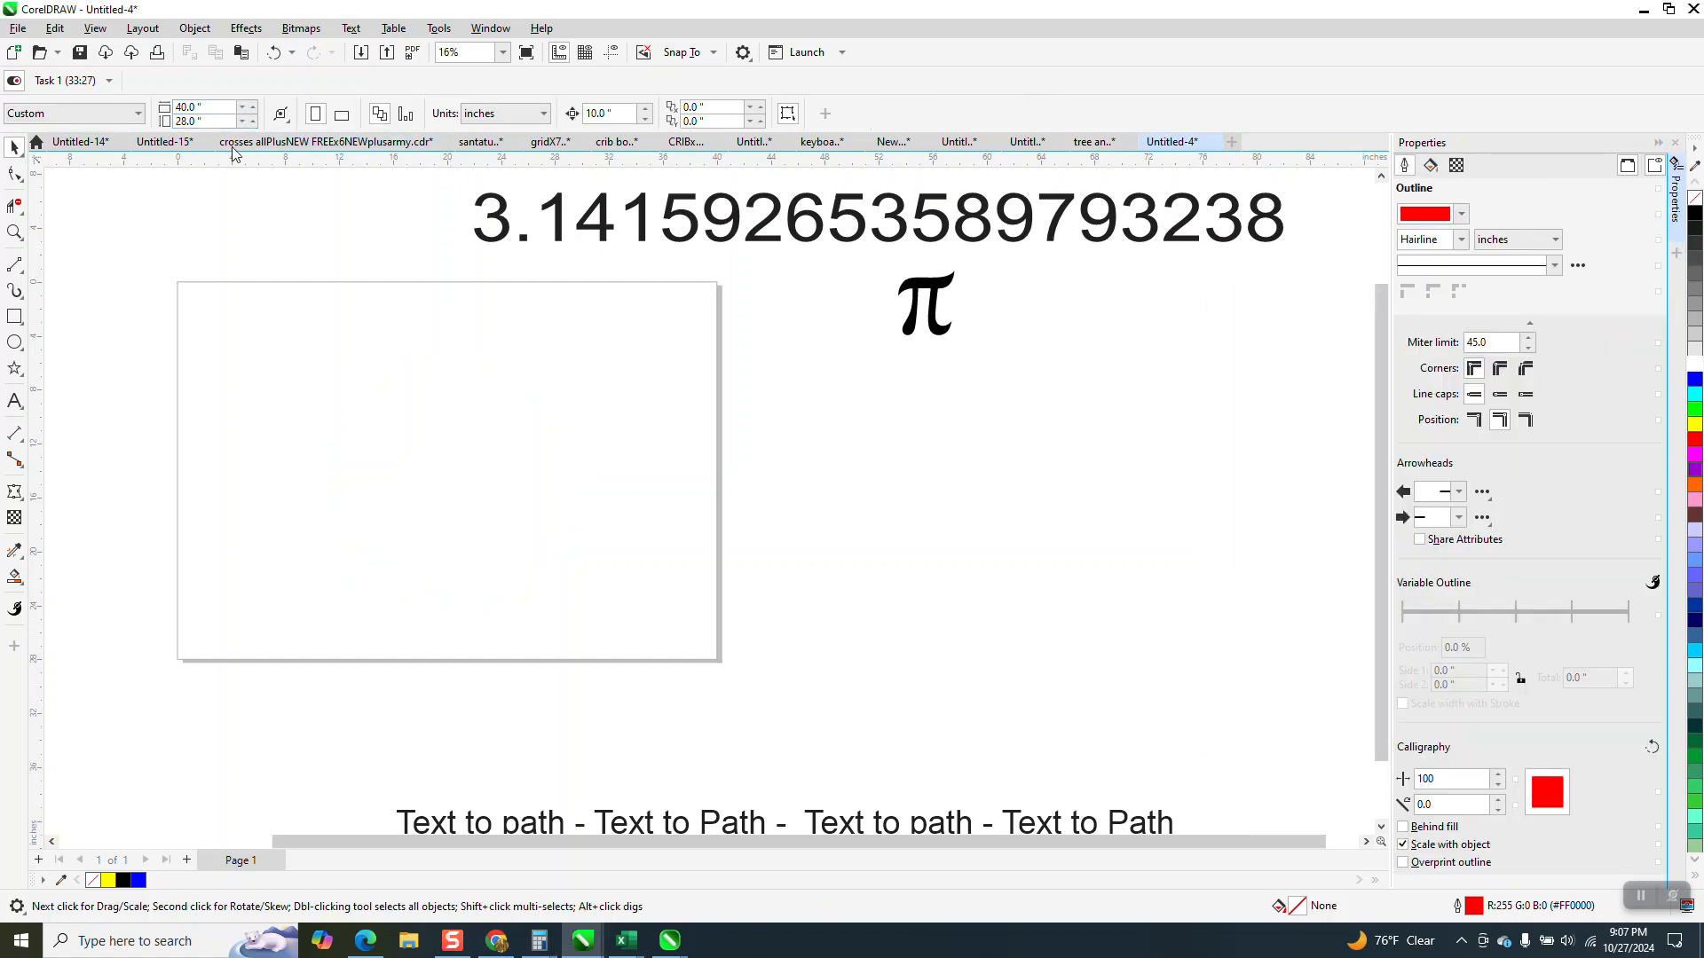
left_click(274, 53)
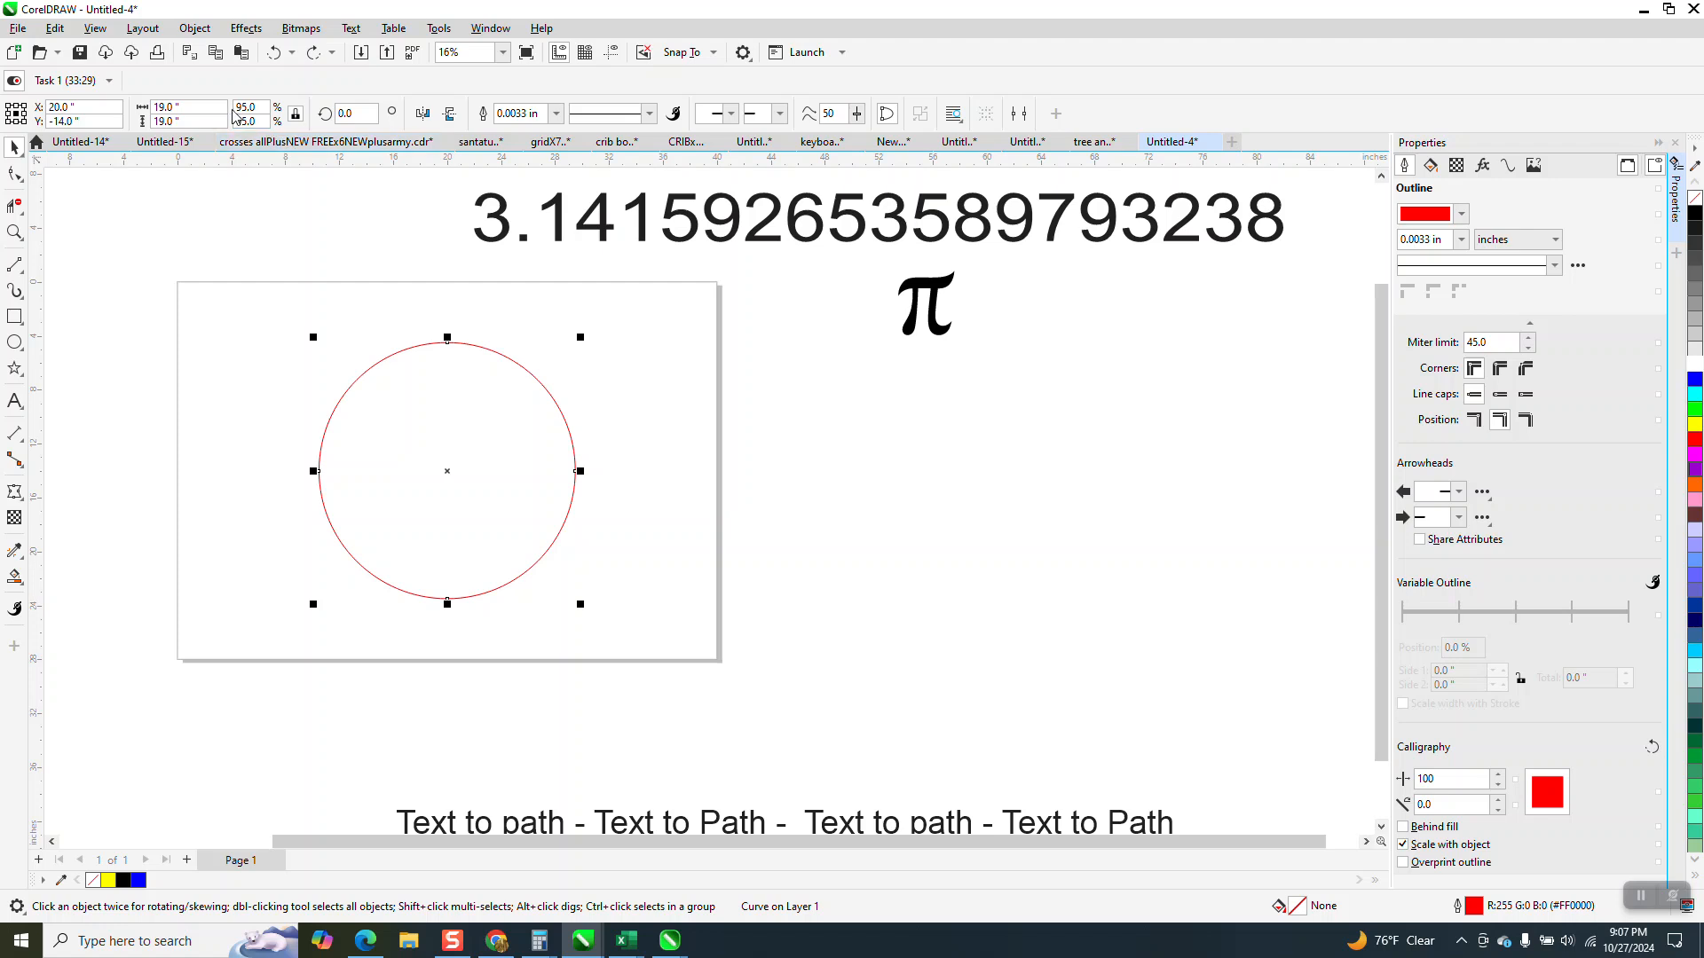
Replace the circle's width with the copied value 19.09859319285077 inches and display its curve length.
left_click(166, 106)
key("BackSpace")
right_click(165, 104)
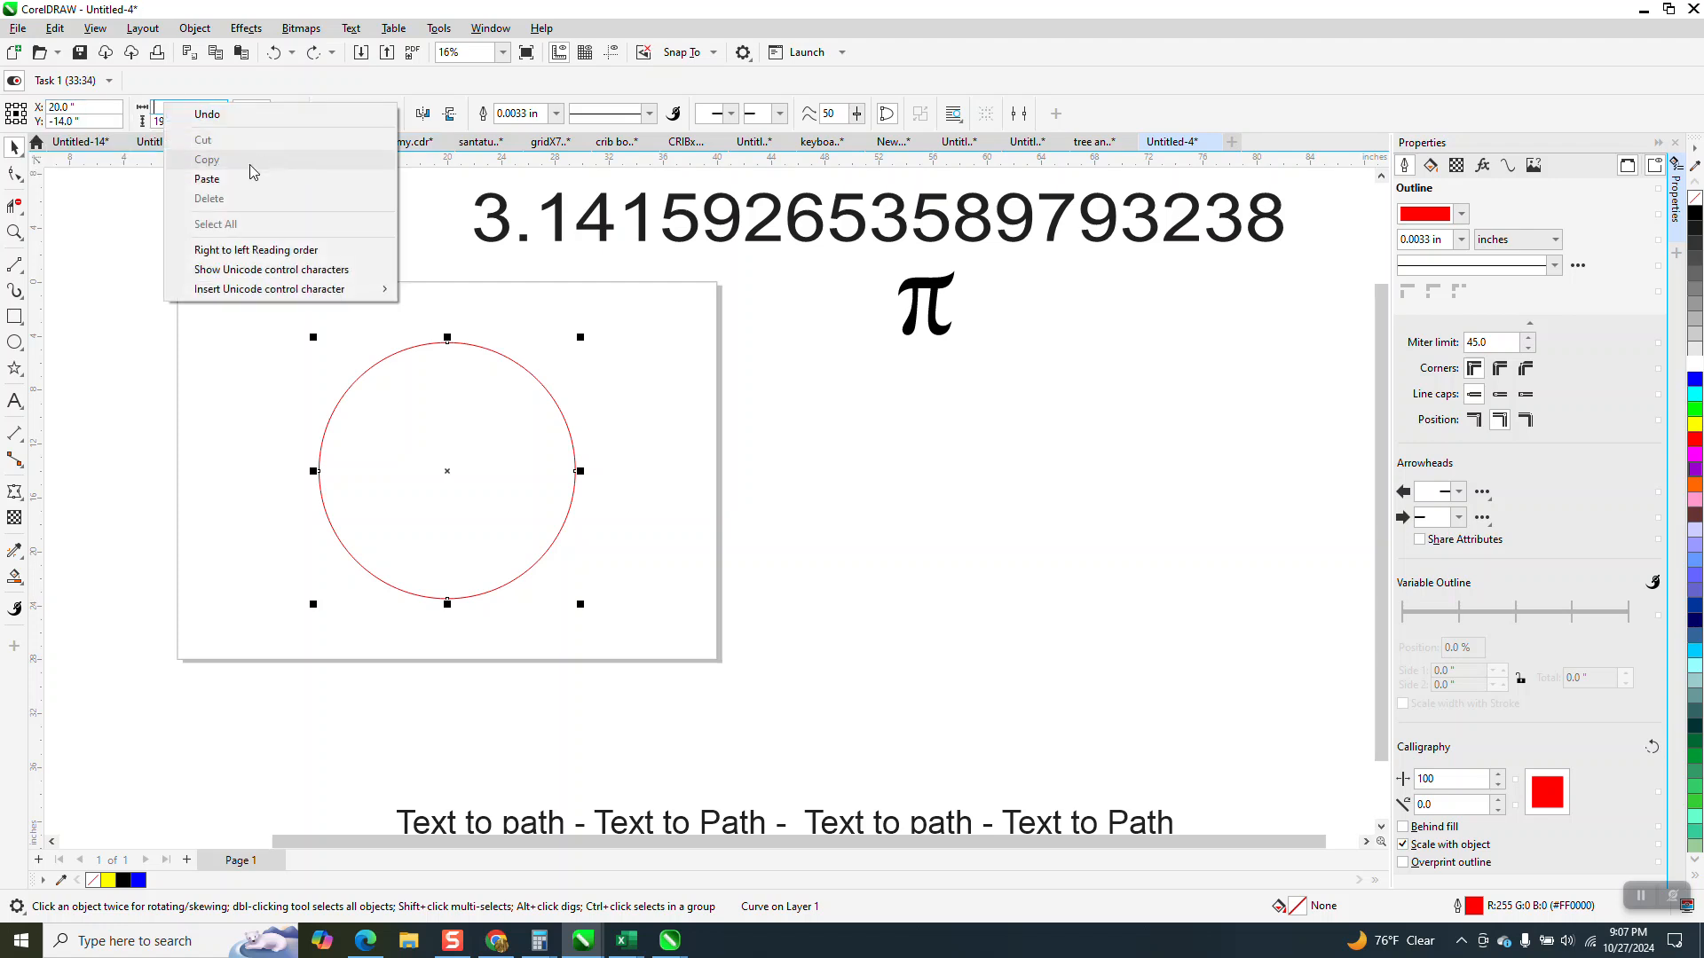
left_click(222, 176)
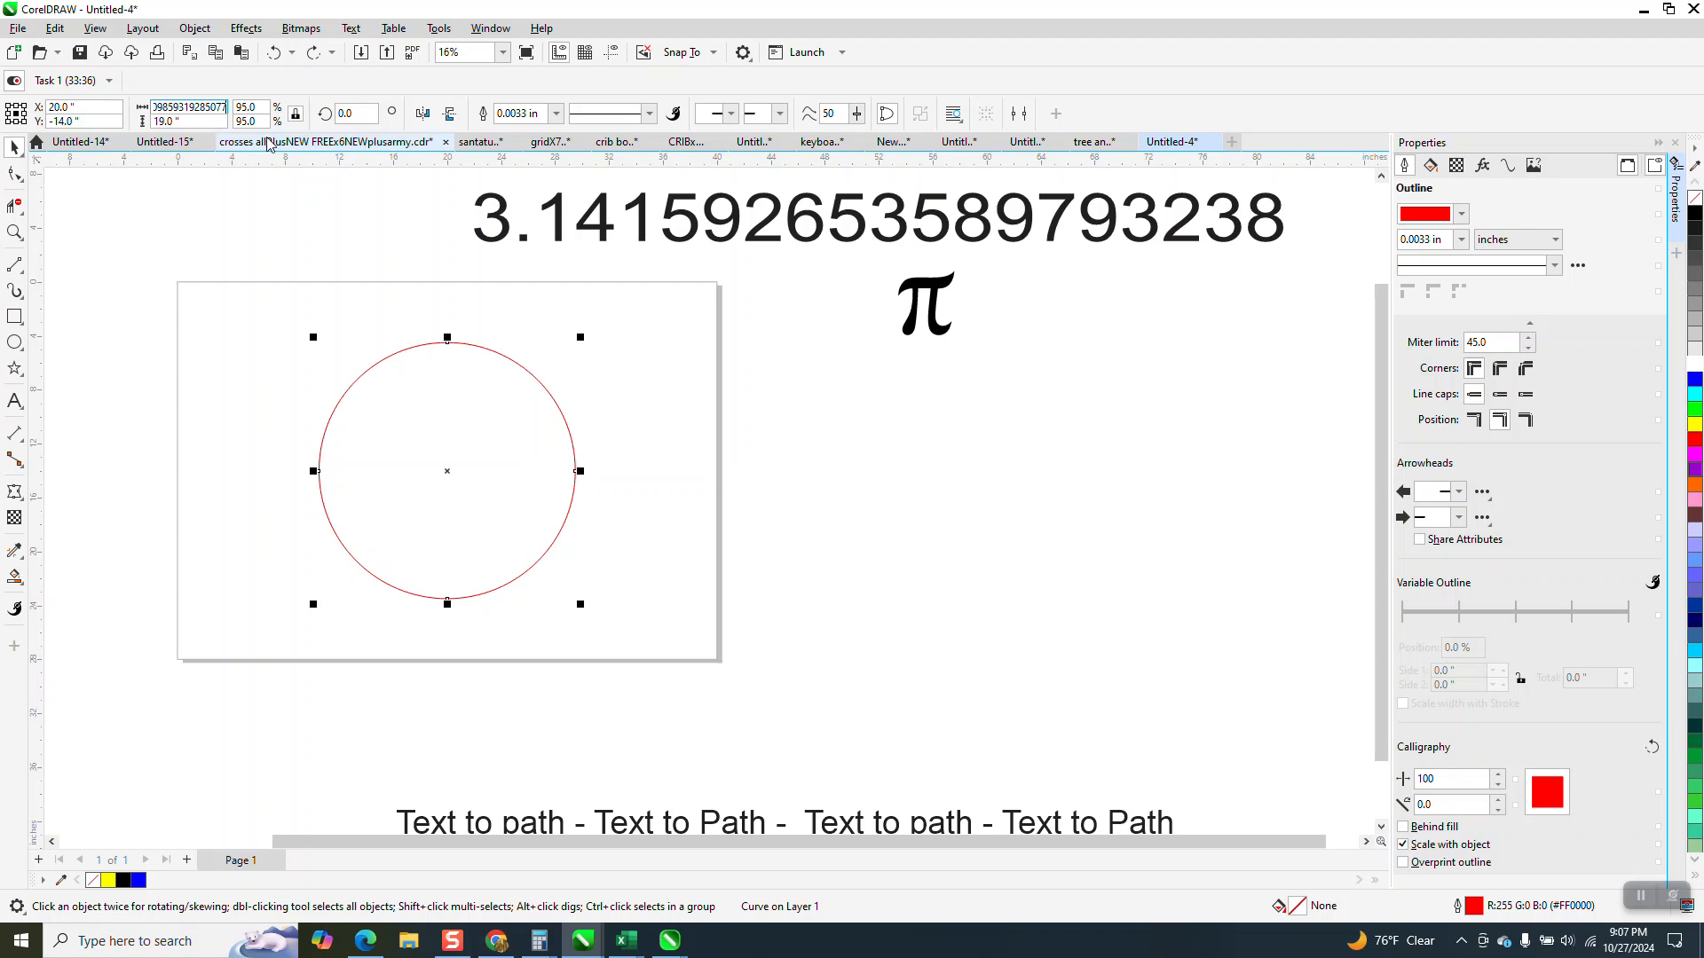
key("Return")
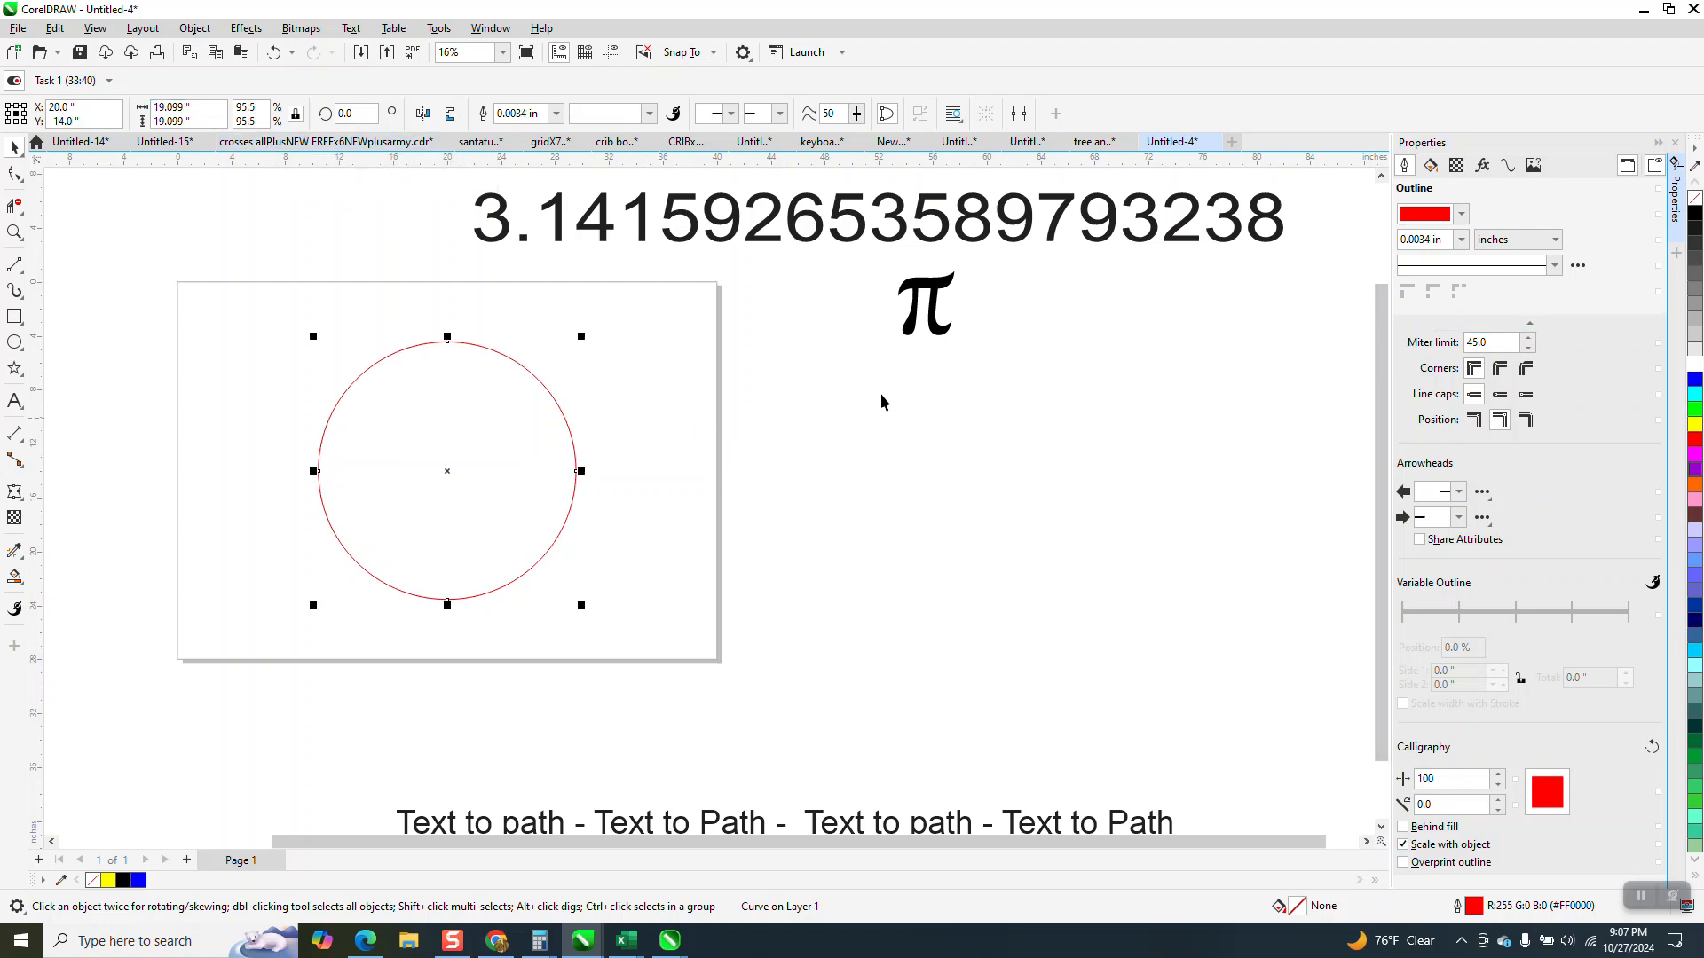
left_click(1510, 170)
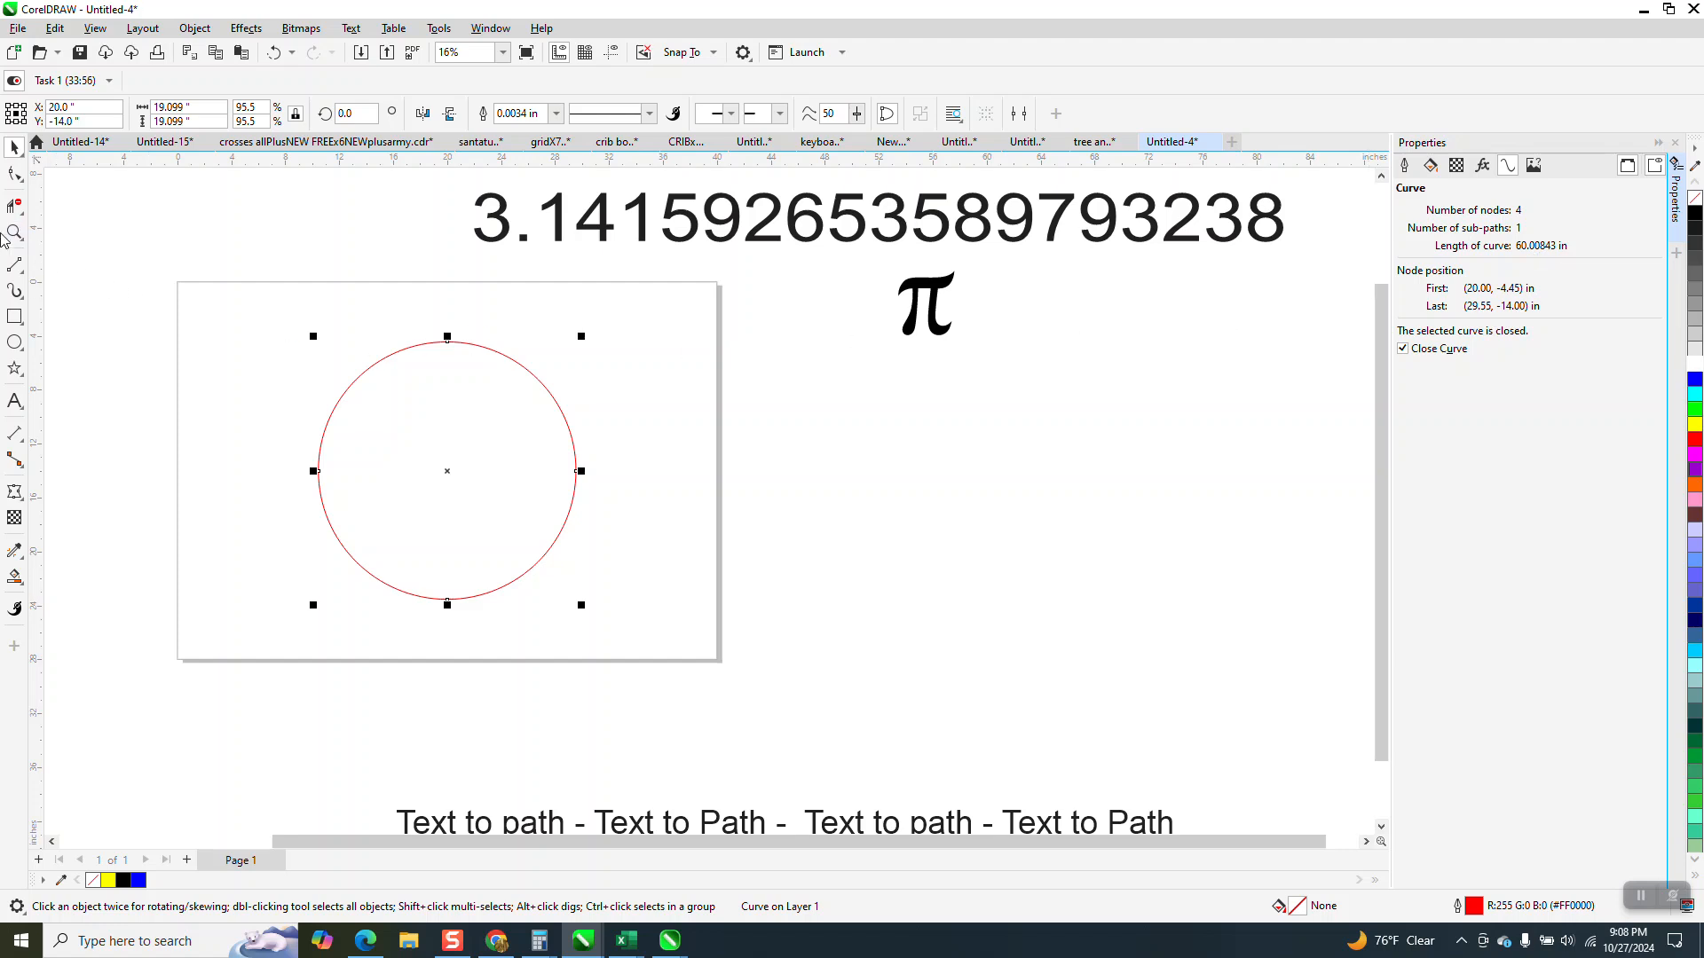
Draw a square to the right of the page and size it to 10 by 10 inches.
left_click(15, 232)
left_click_drag(168, 316, 761, 667)
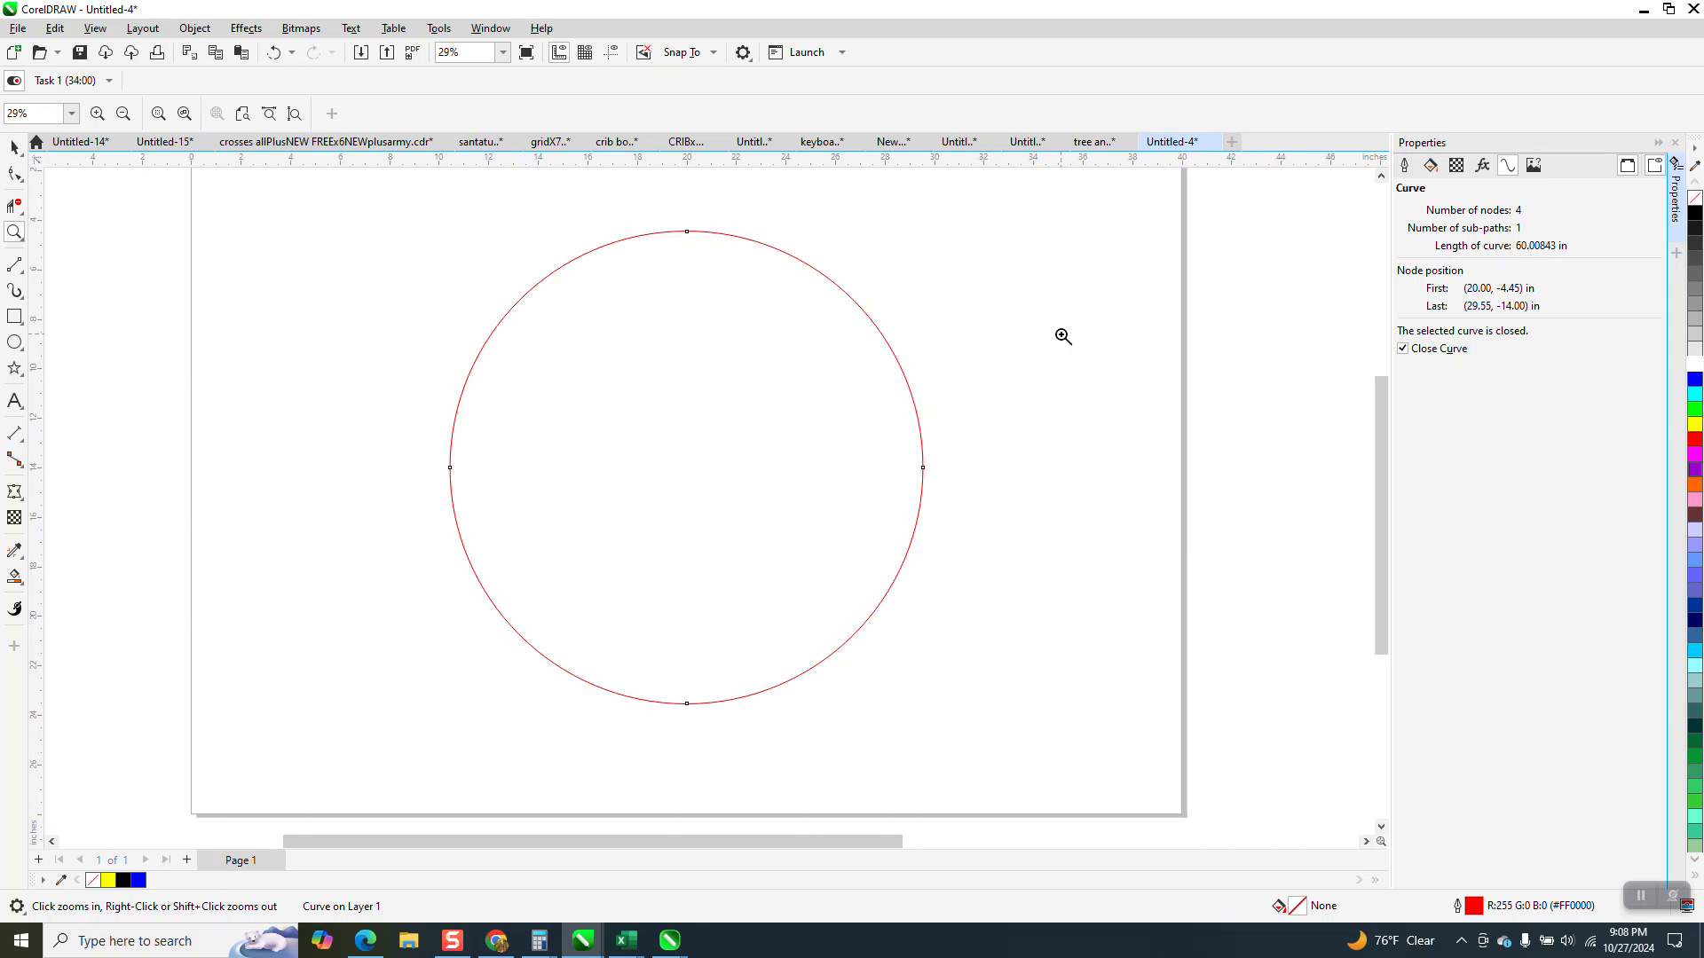
right_click(298, 267)
left_click(14, 317)
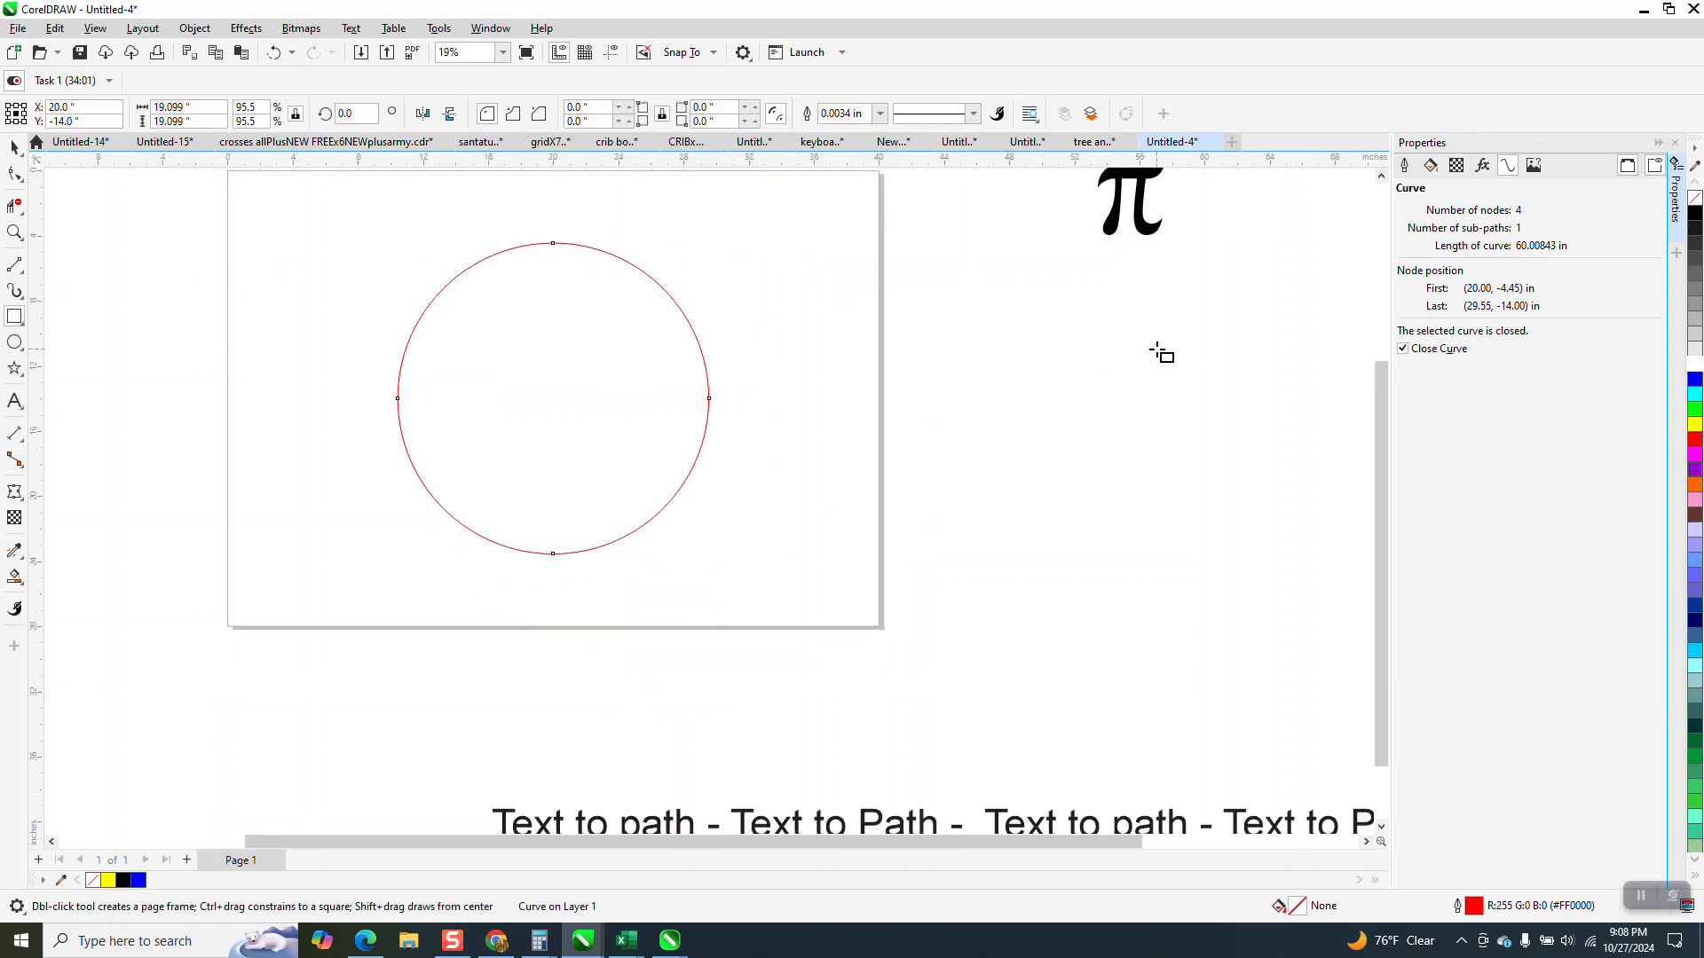
left_click_drag(1162, 344, 919, 589)
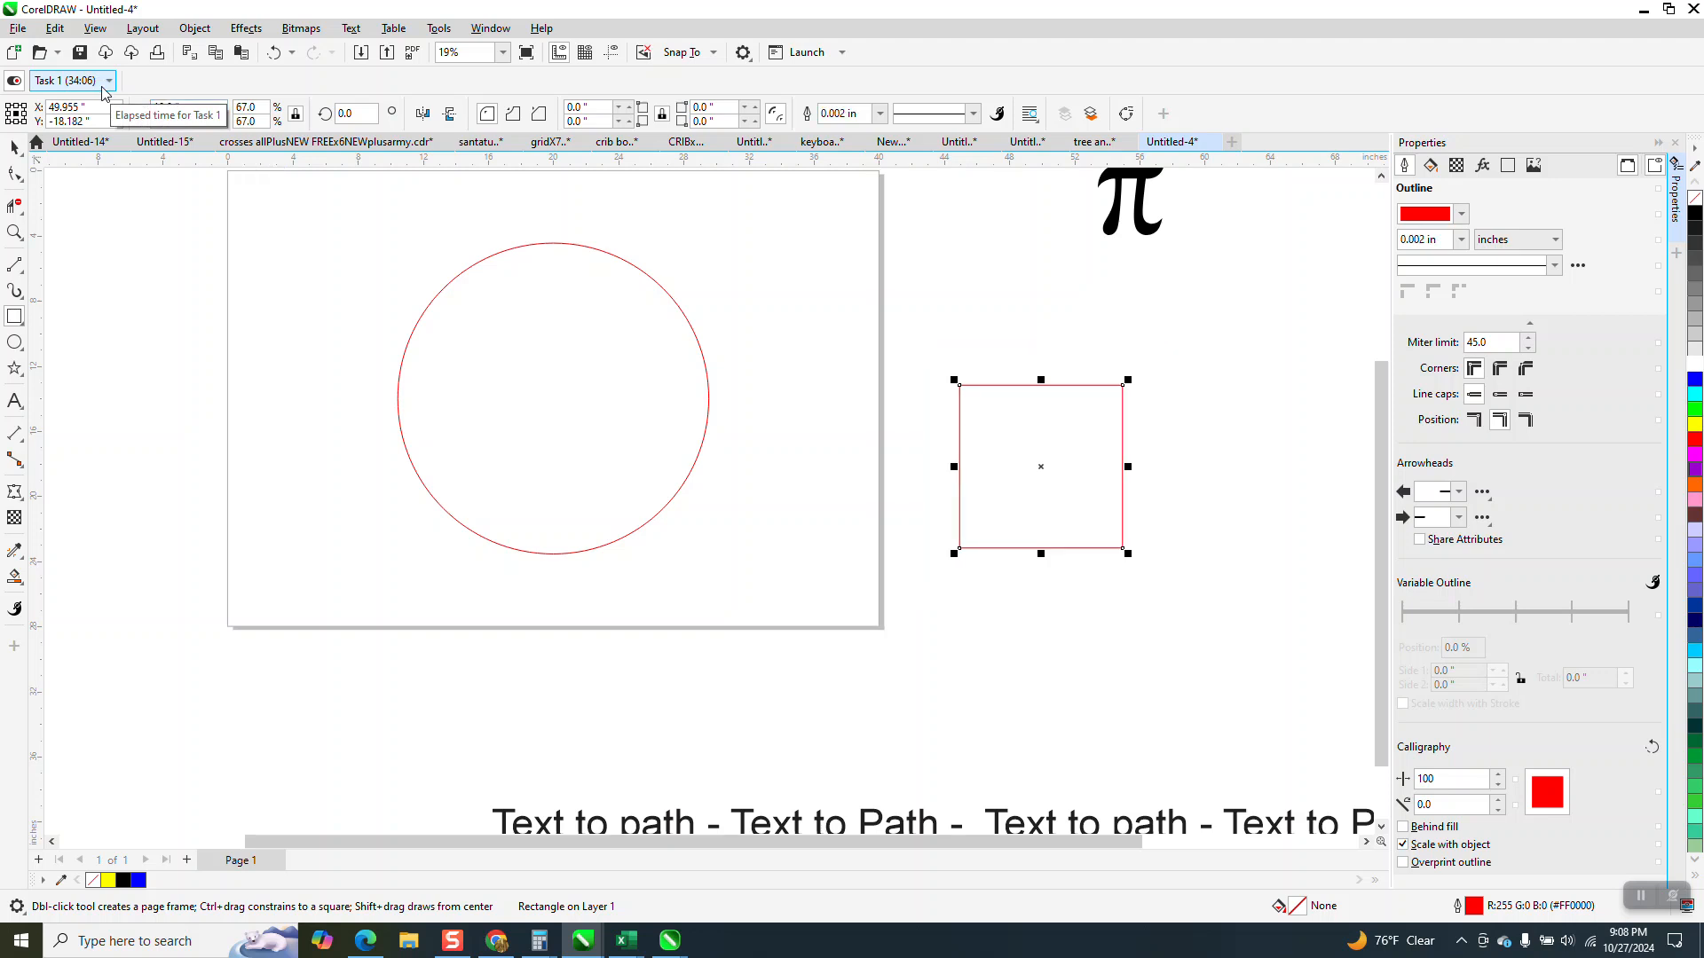
Convert the 10-inch square to curves and display its curve length.
left_click(194, 28)
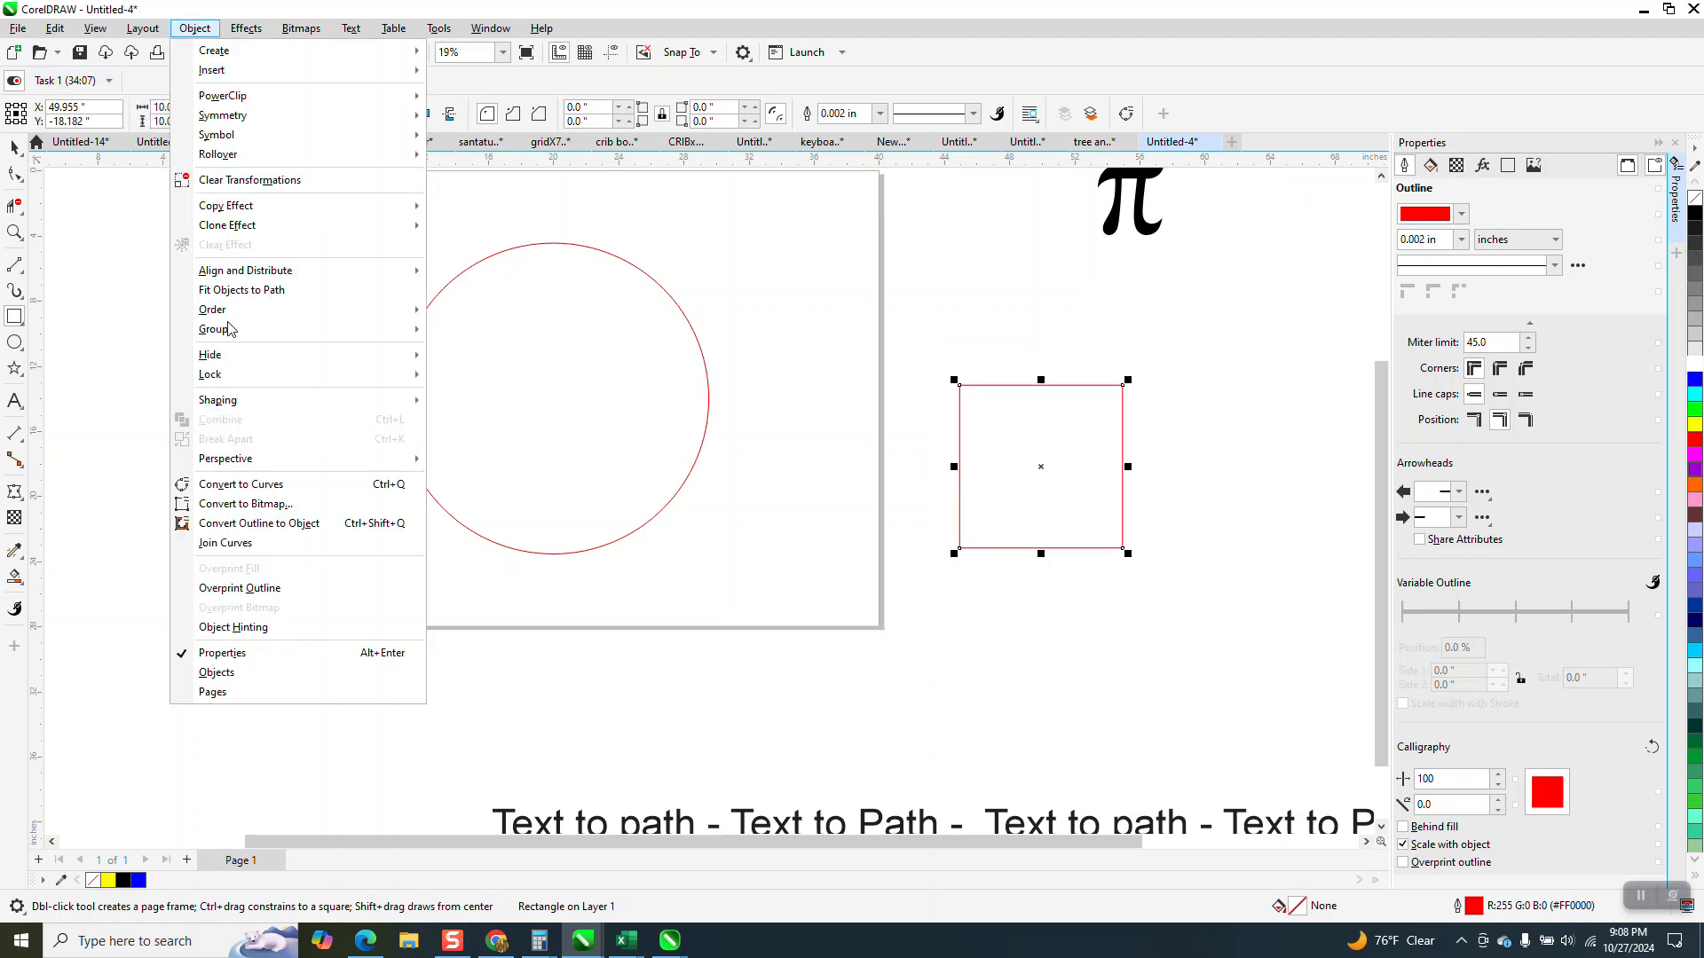
left_click(258, 484)
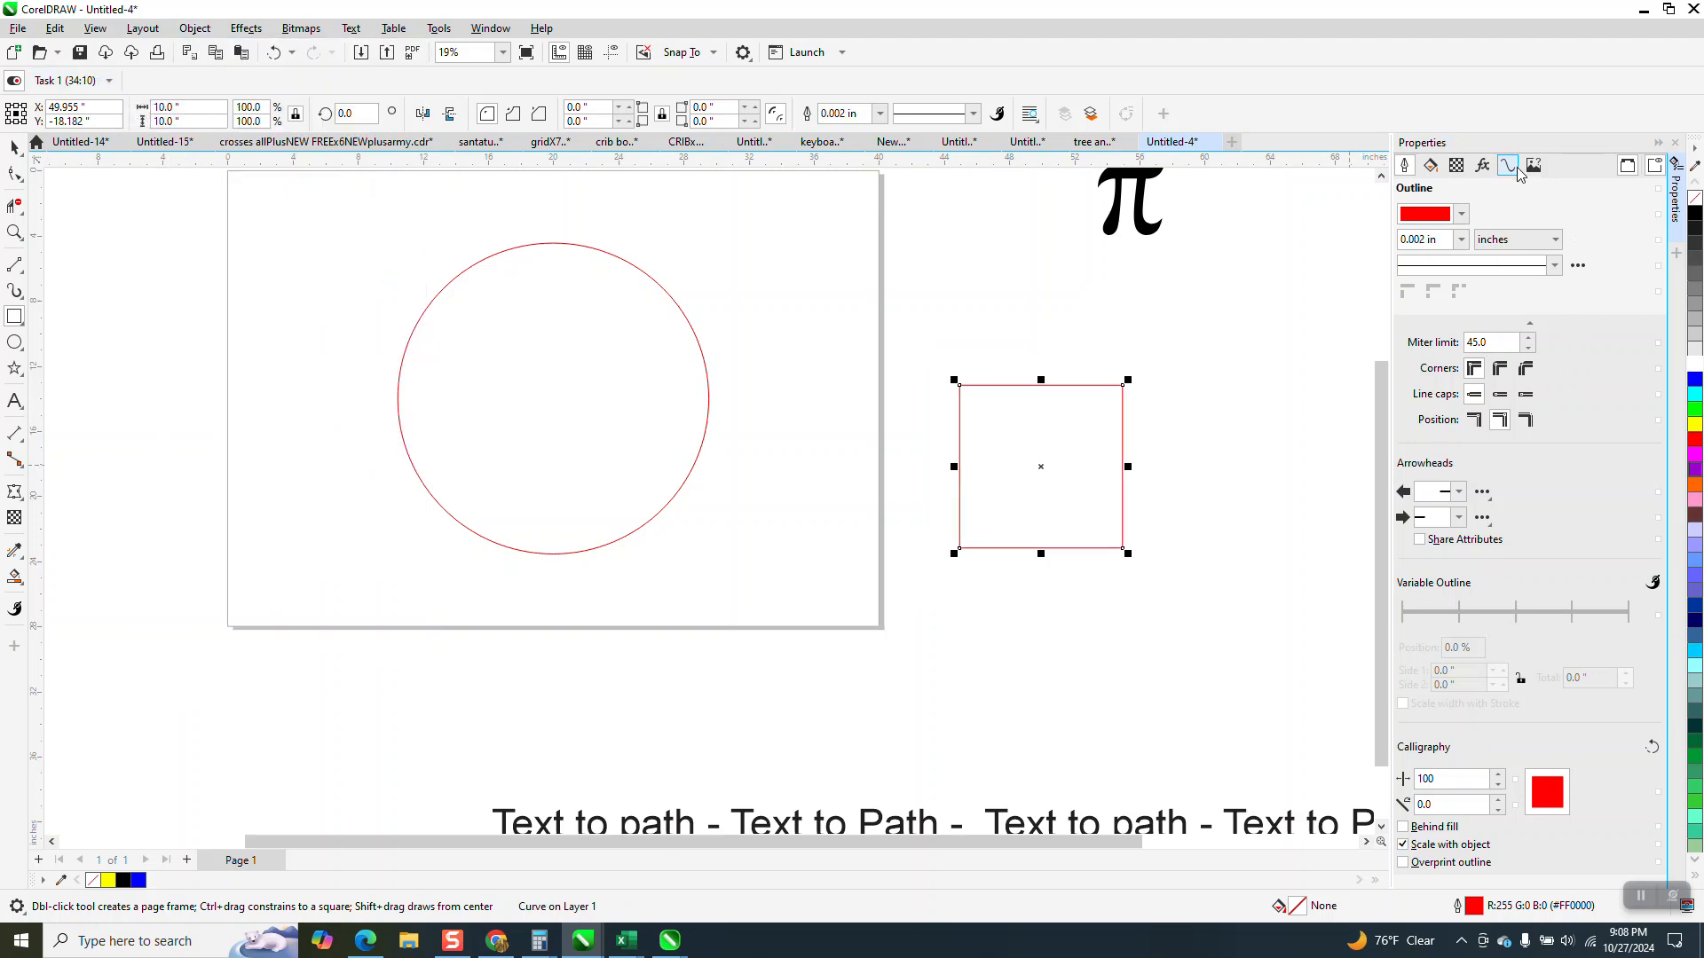
left_click(1507, 165)
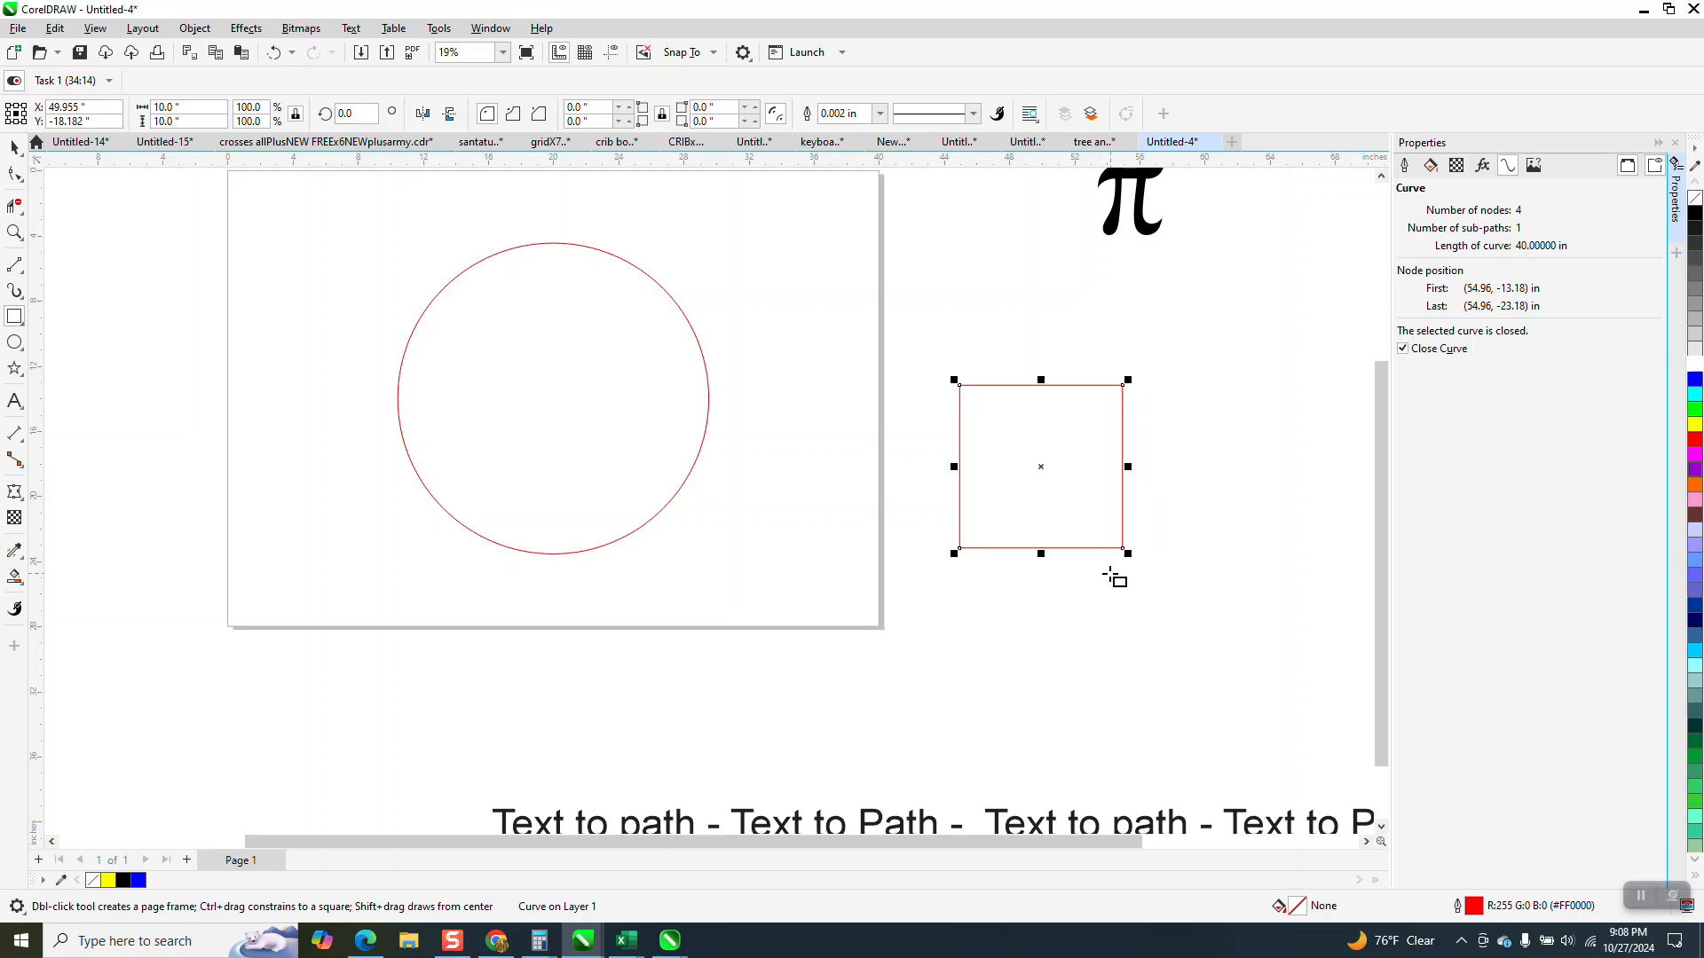
Move the square farther right, away from the page and slightly upward.
scroll(699, 384, "down", 1)
scroll(699, 385, "down", 2)
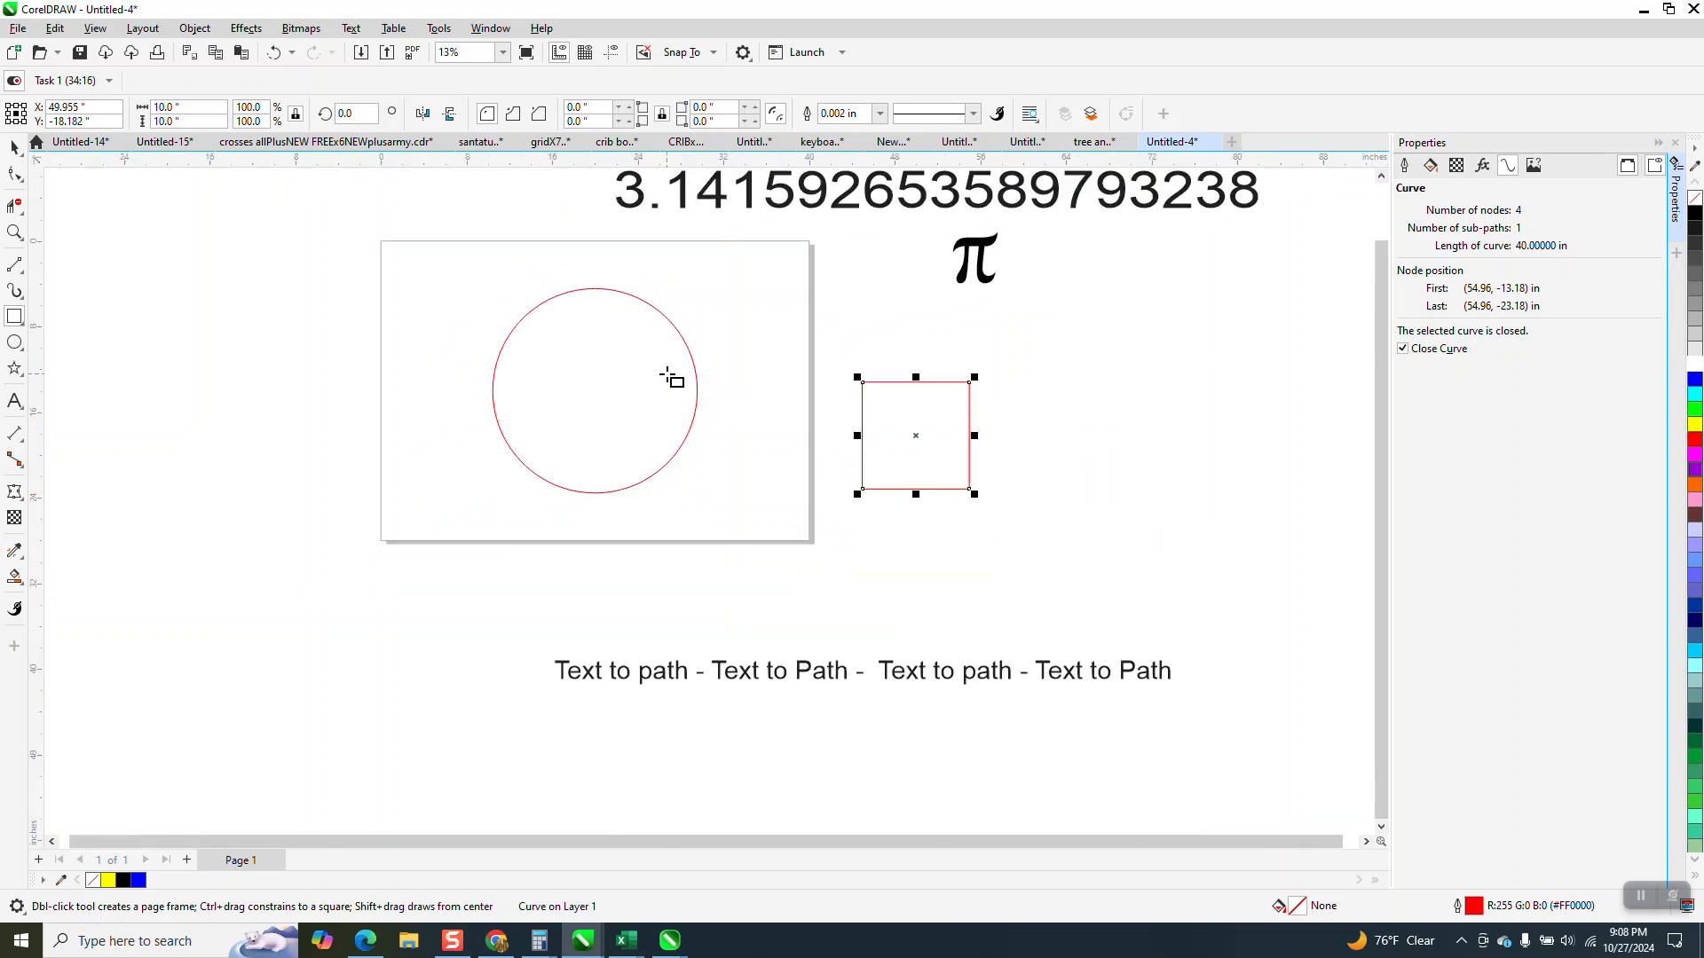
key("space")
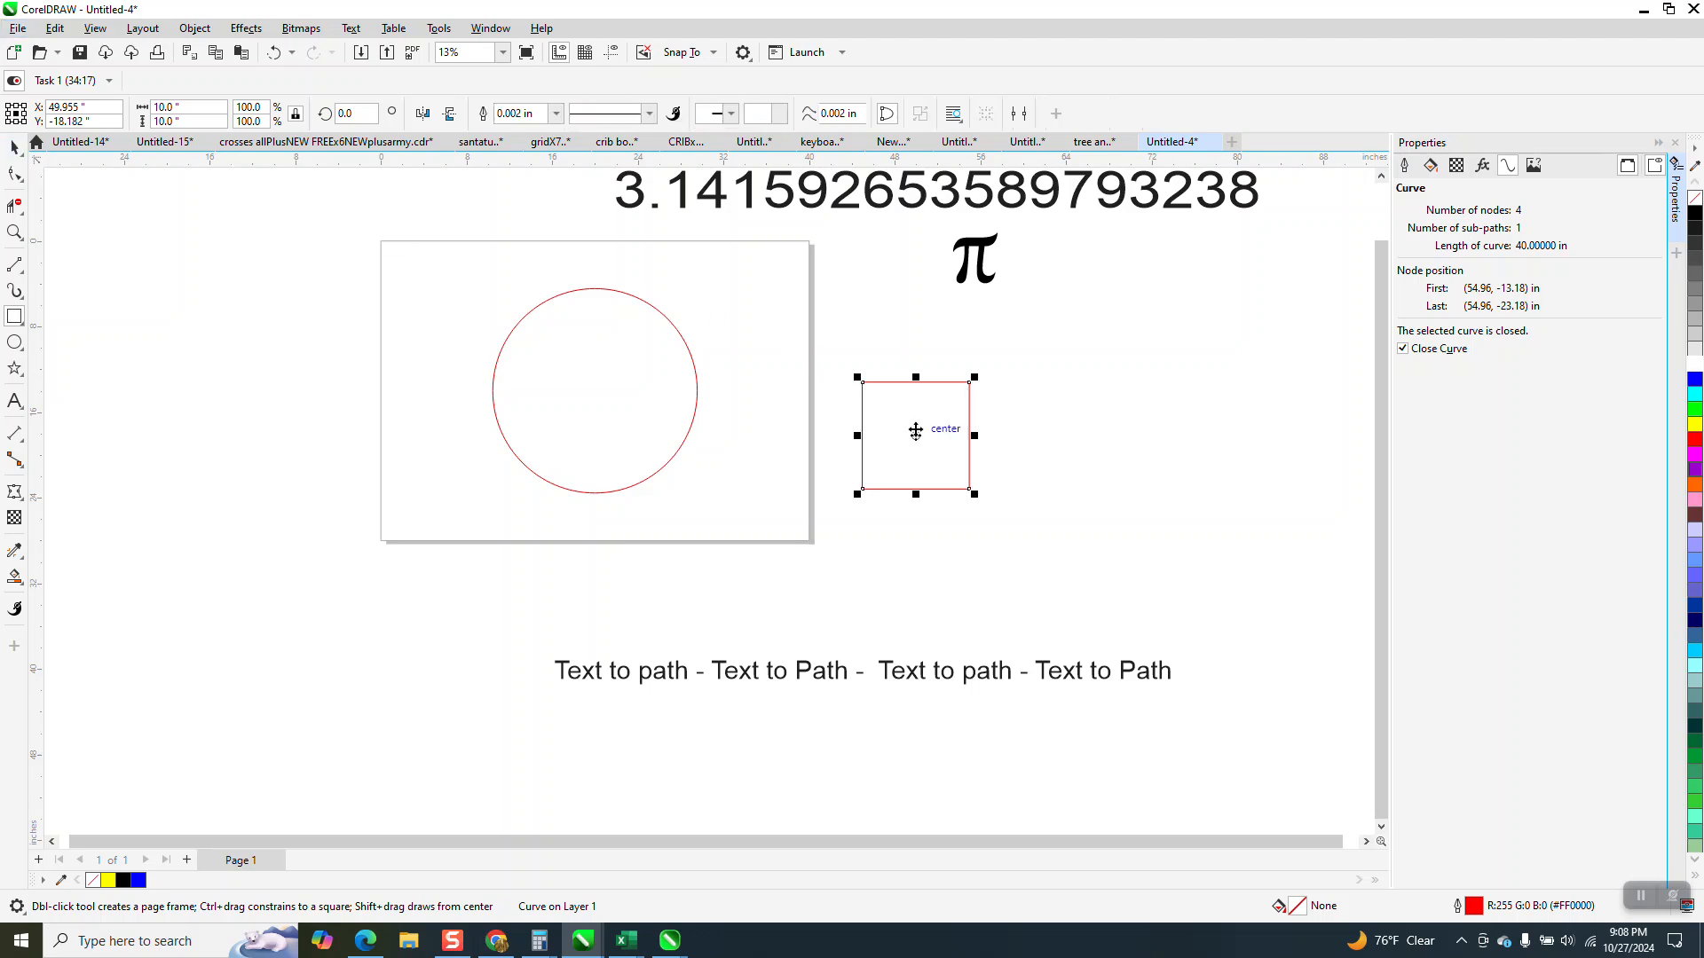
left_click_drag(914, 433, 1171, 377)
Move the text line to just below the page, roughly centred under the circle, and set its width to 59.9 inches.
left_click_drag(882, 669, 751, 348)
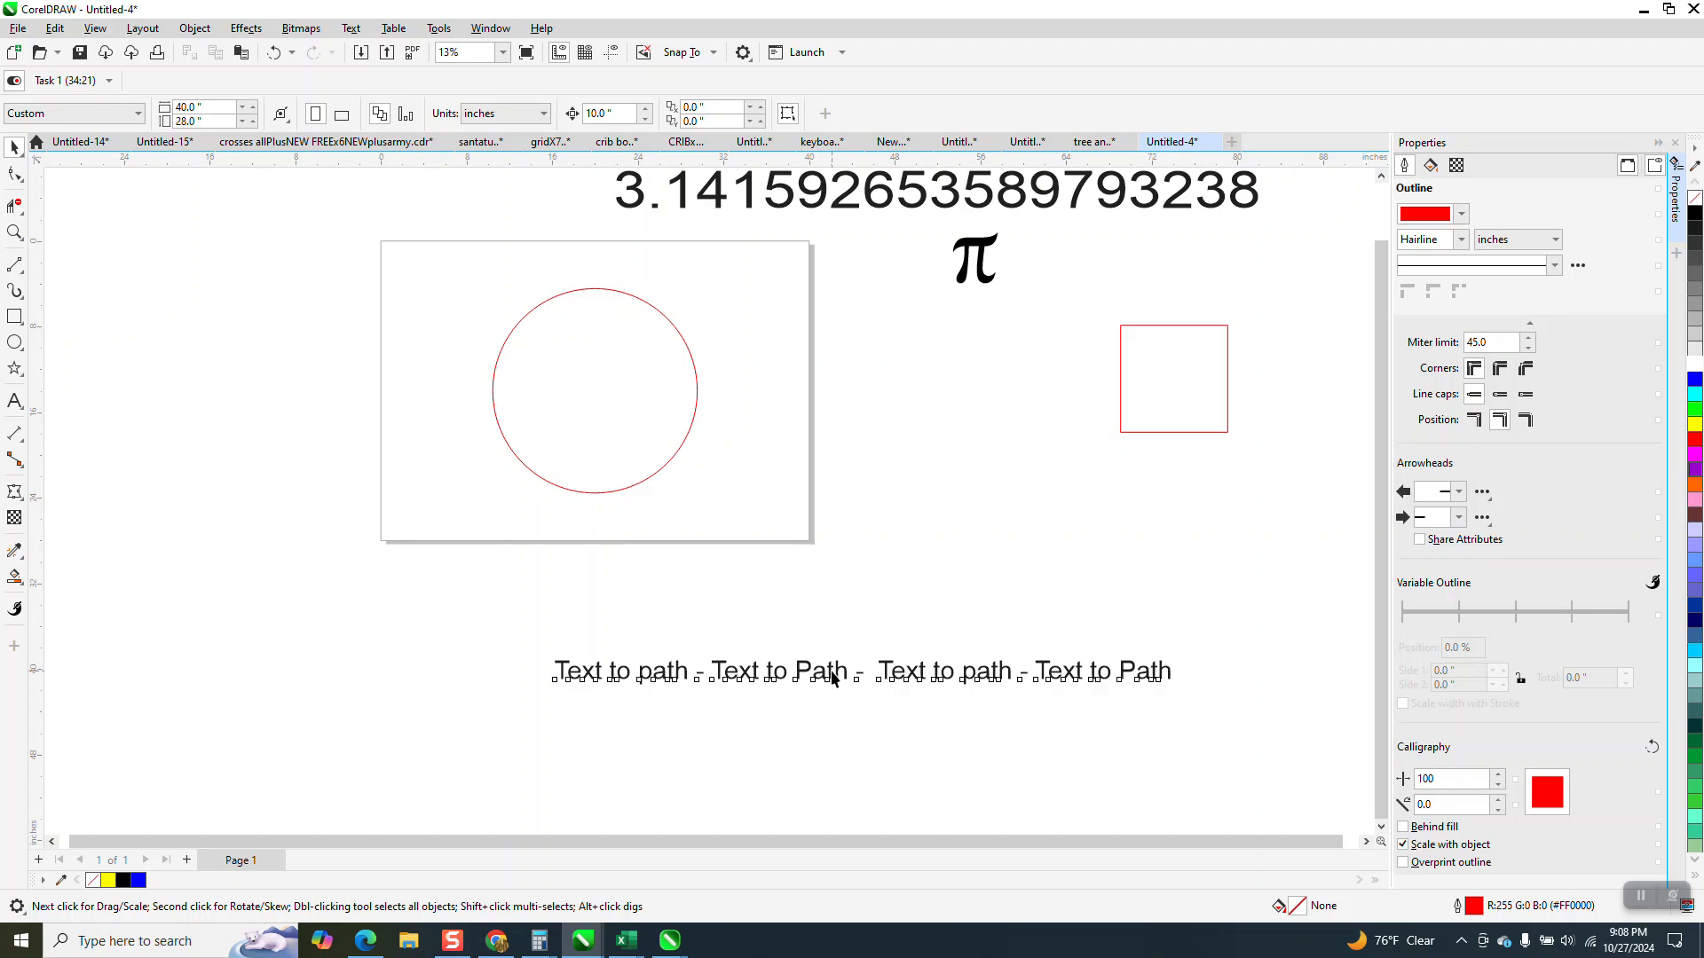
left_click(834, 678)
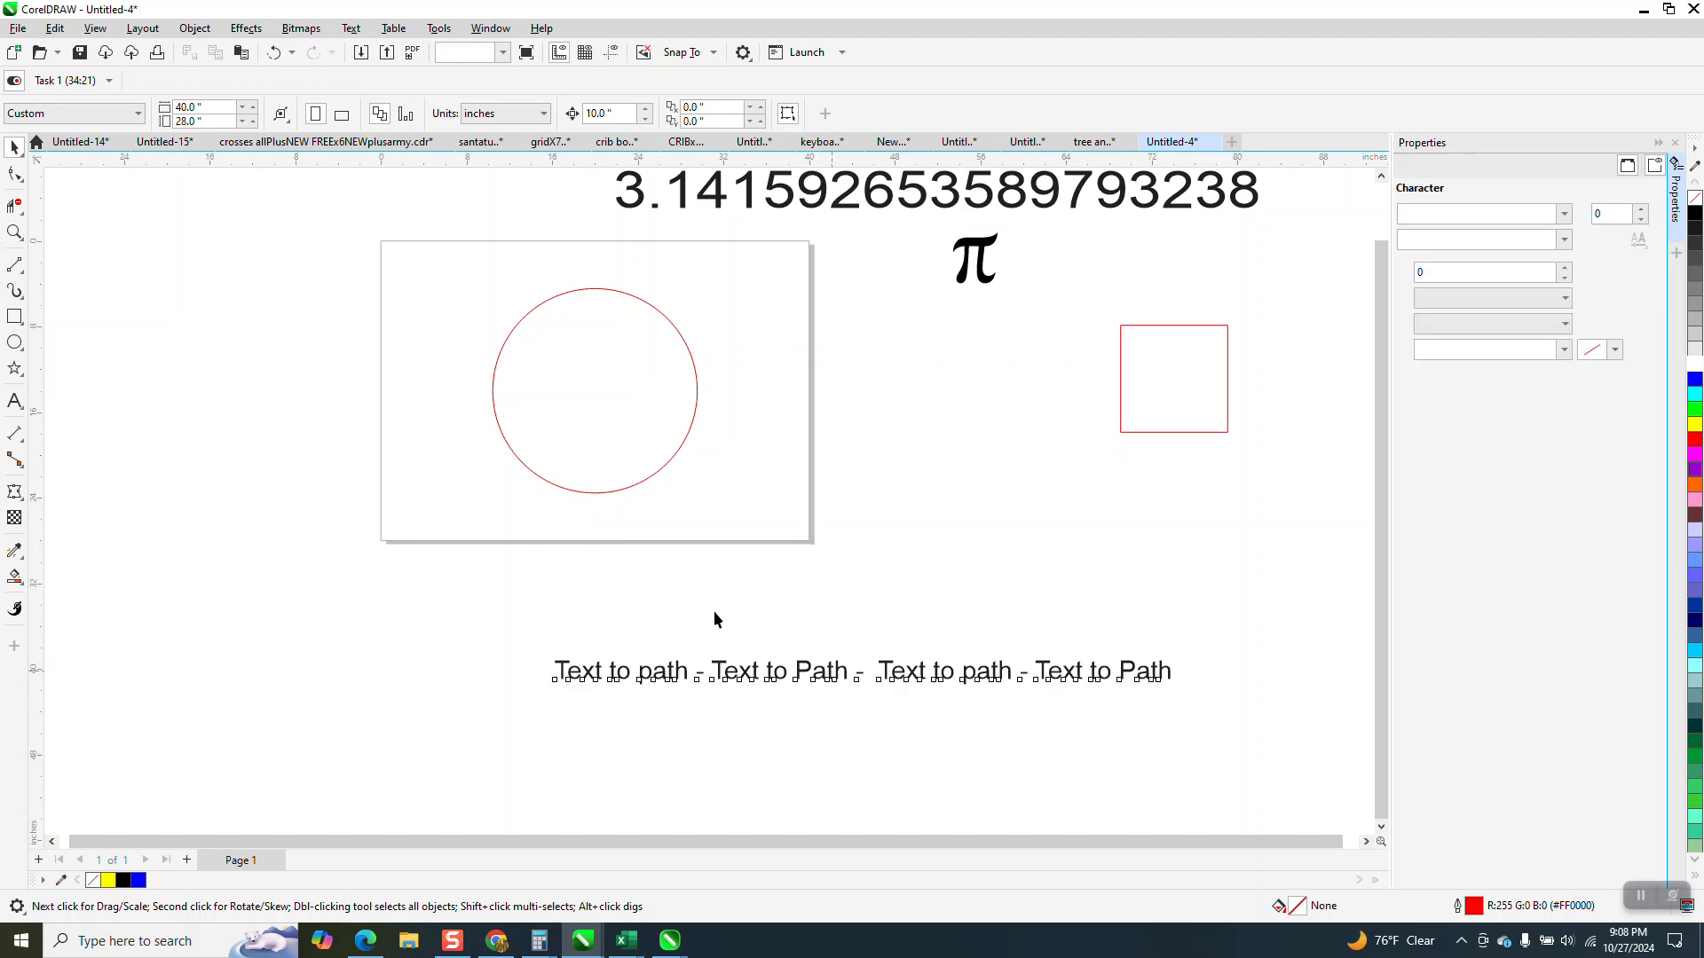
left_click(659, 469)
left_click_drag(770, 662, 575, 603)
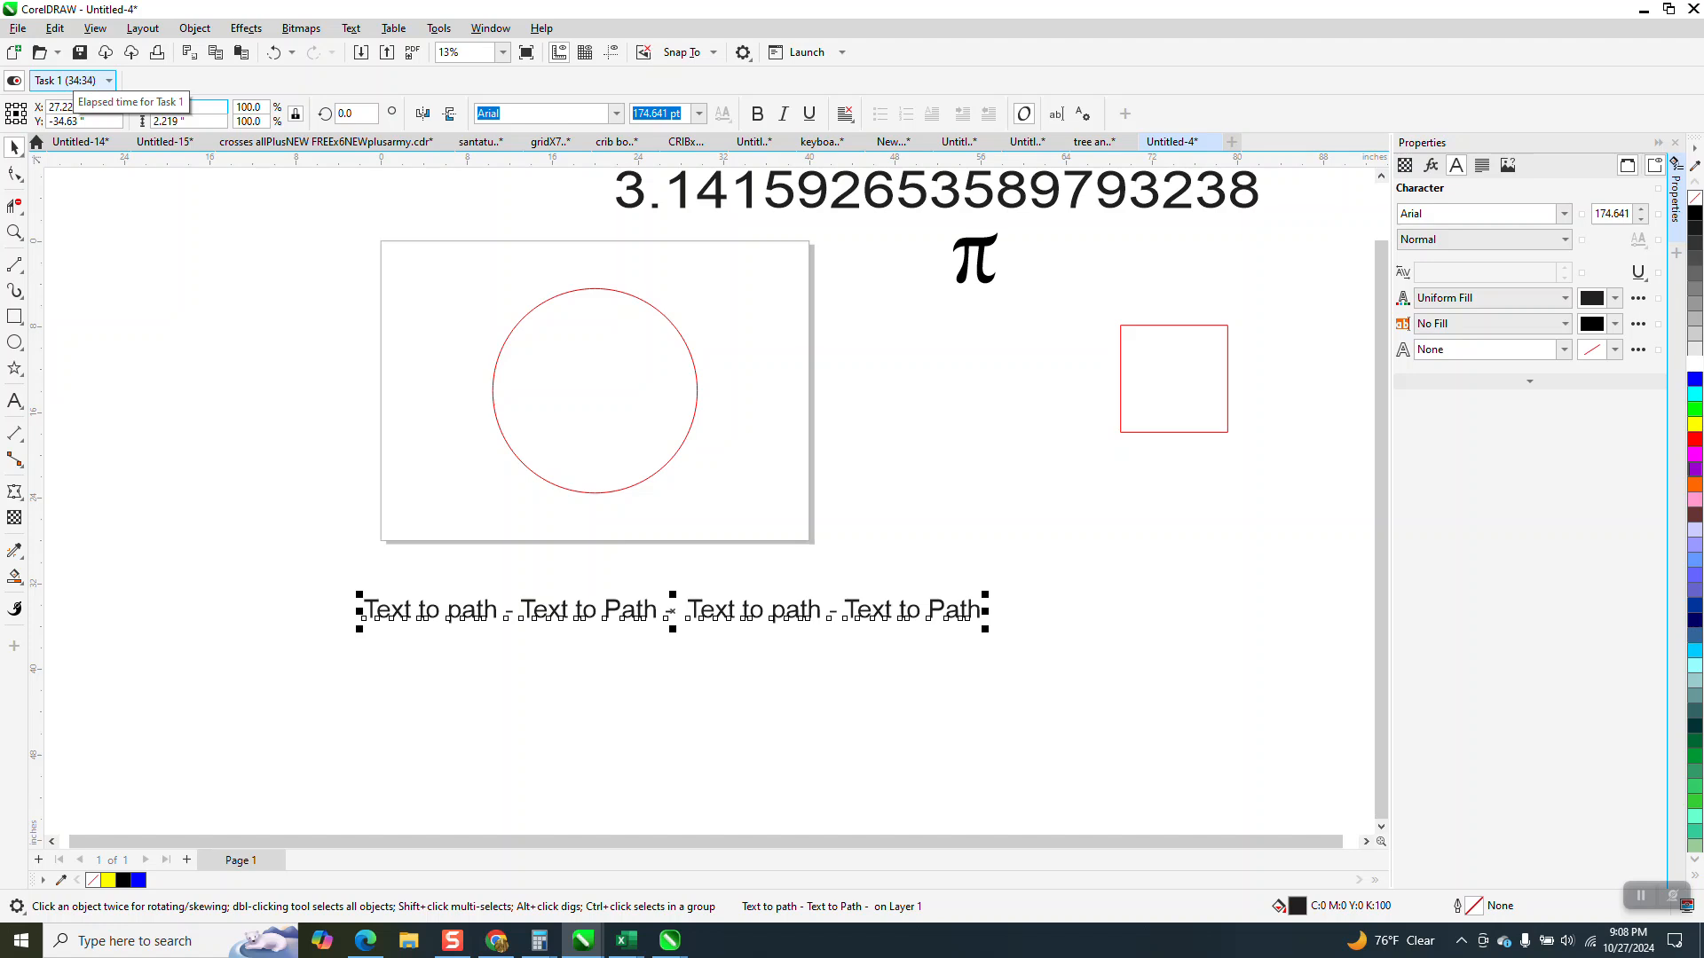
key("Return")
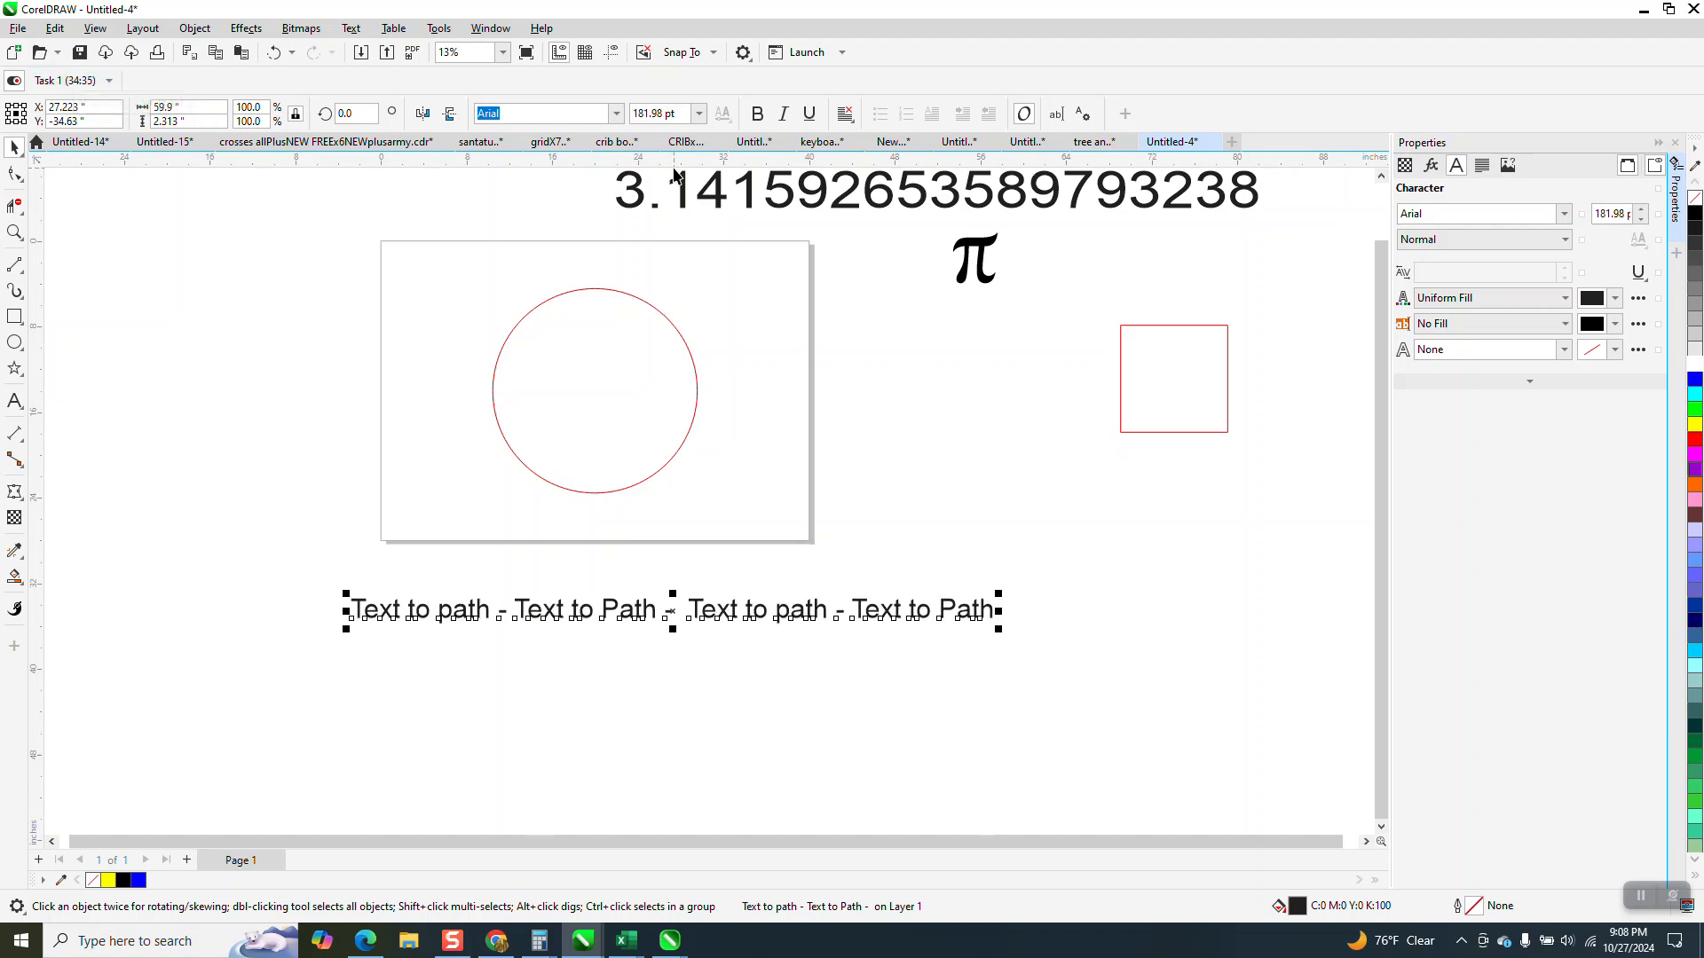
Try to fit the 59.9-inch text line to the circle's path, starting at the circle's upper edge.
left_click(350, 29)
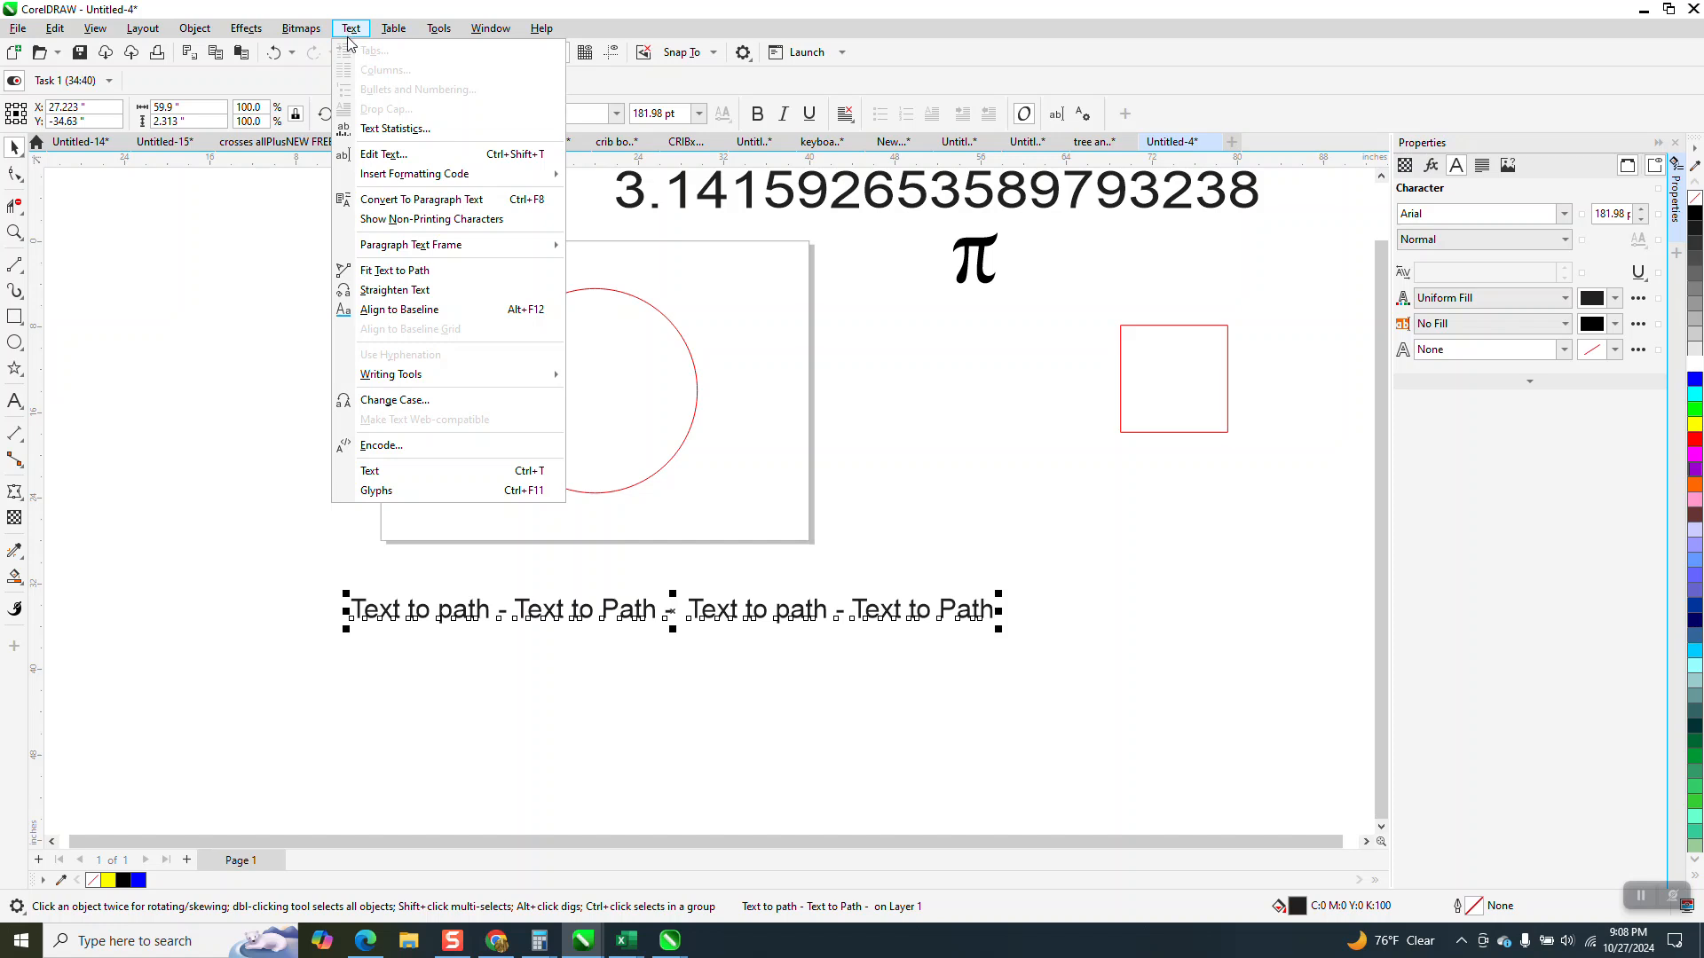
left_click(424, 271)
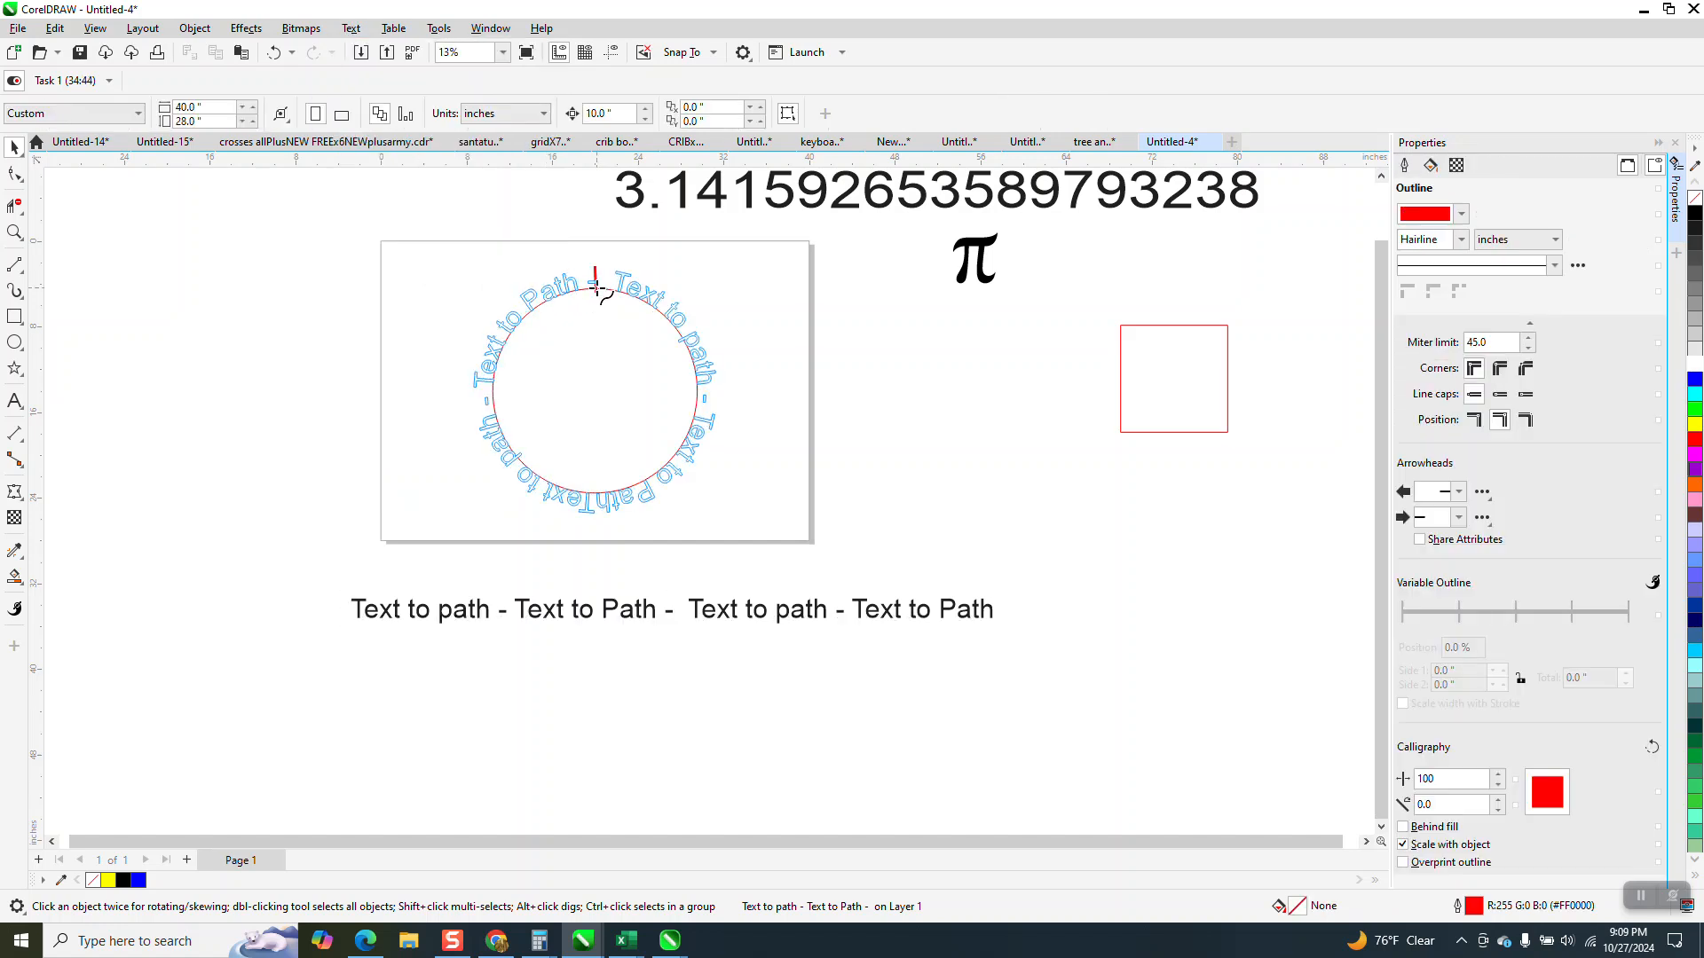
left_click(582, 316)
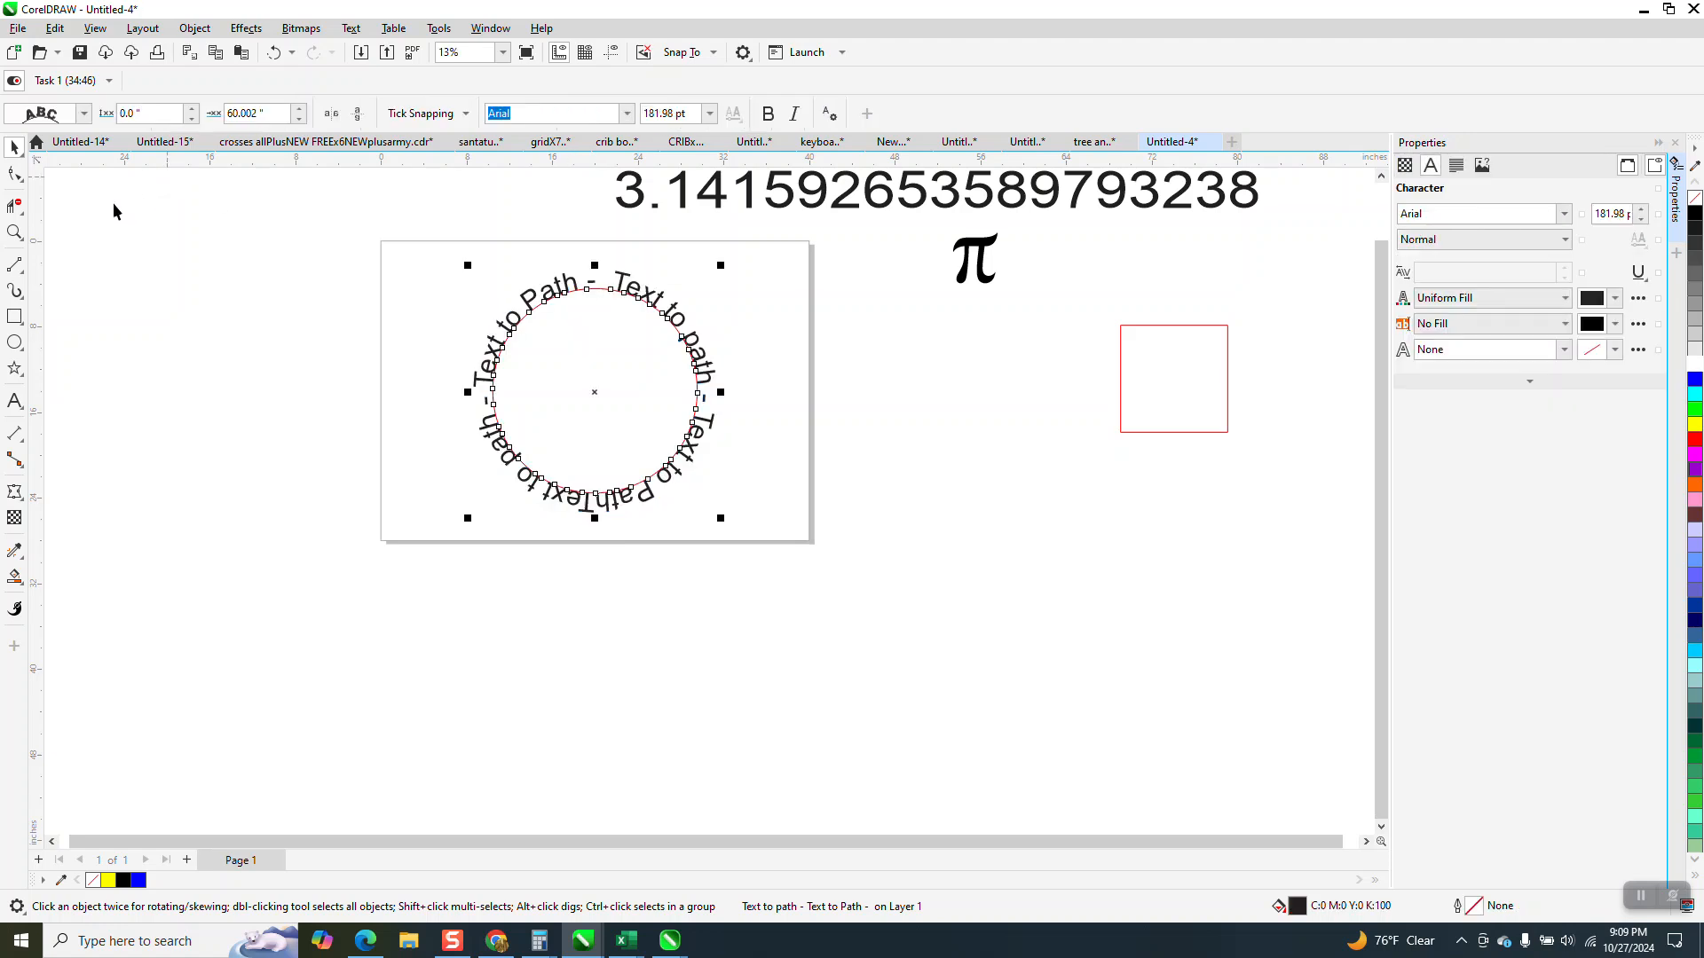
left_click(20, 233)
left_click_drag(456, 229, 823, 550)
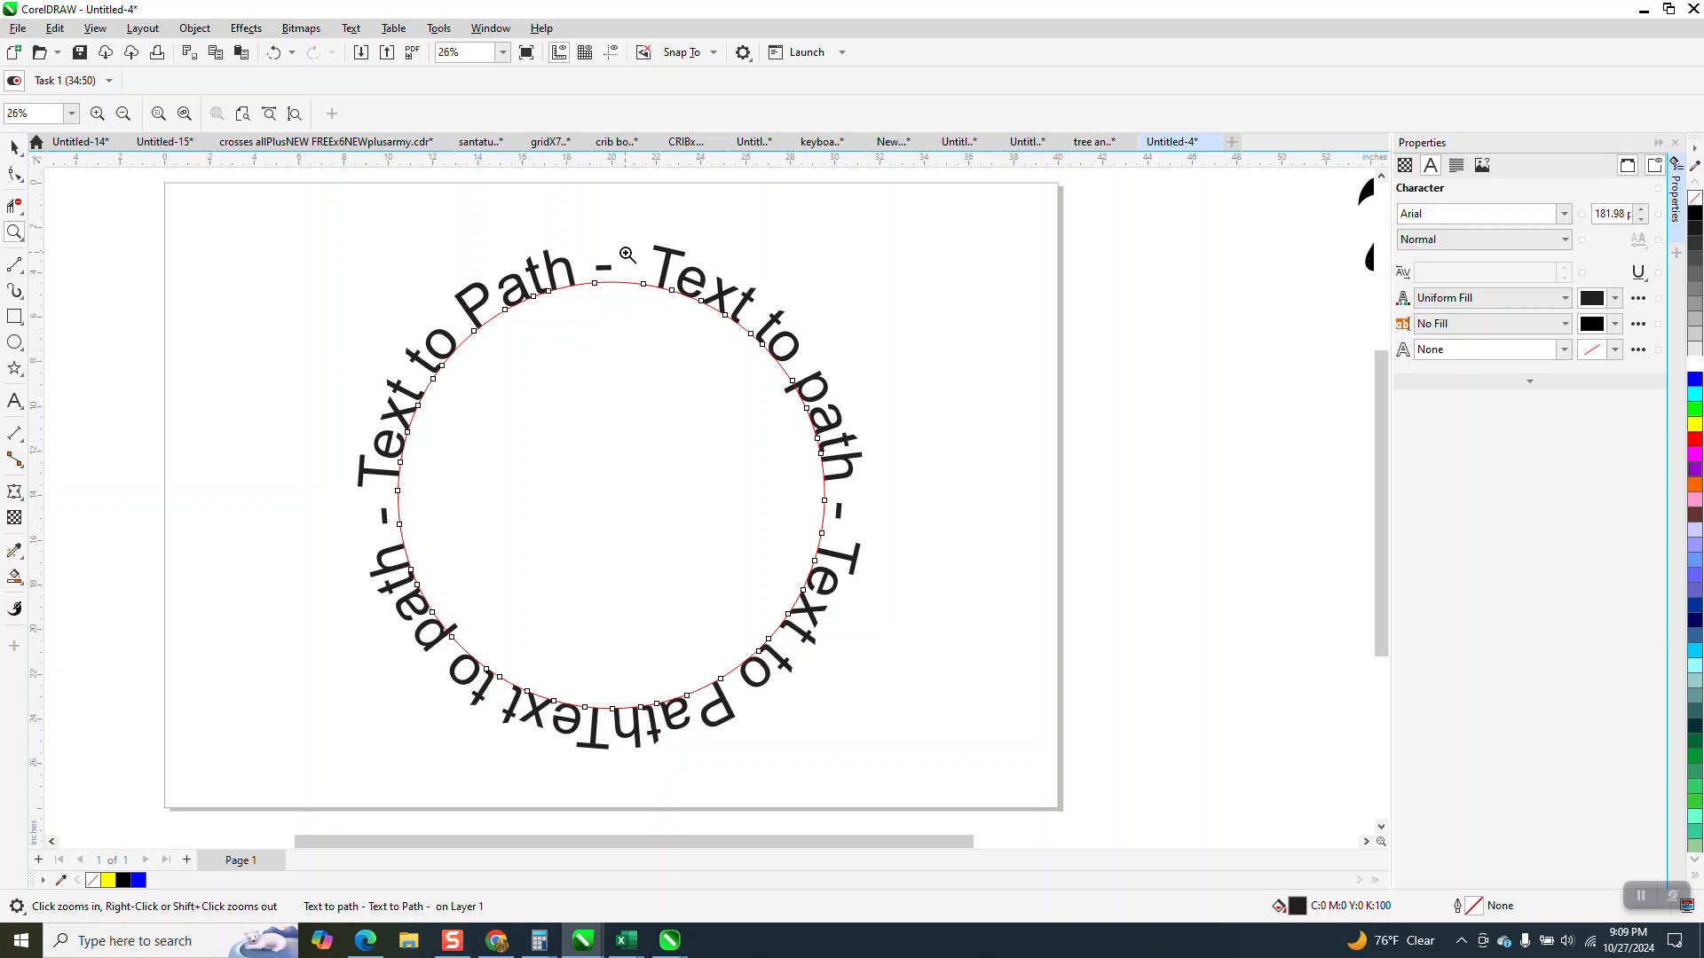
scroll(632, 274, "down", 1)
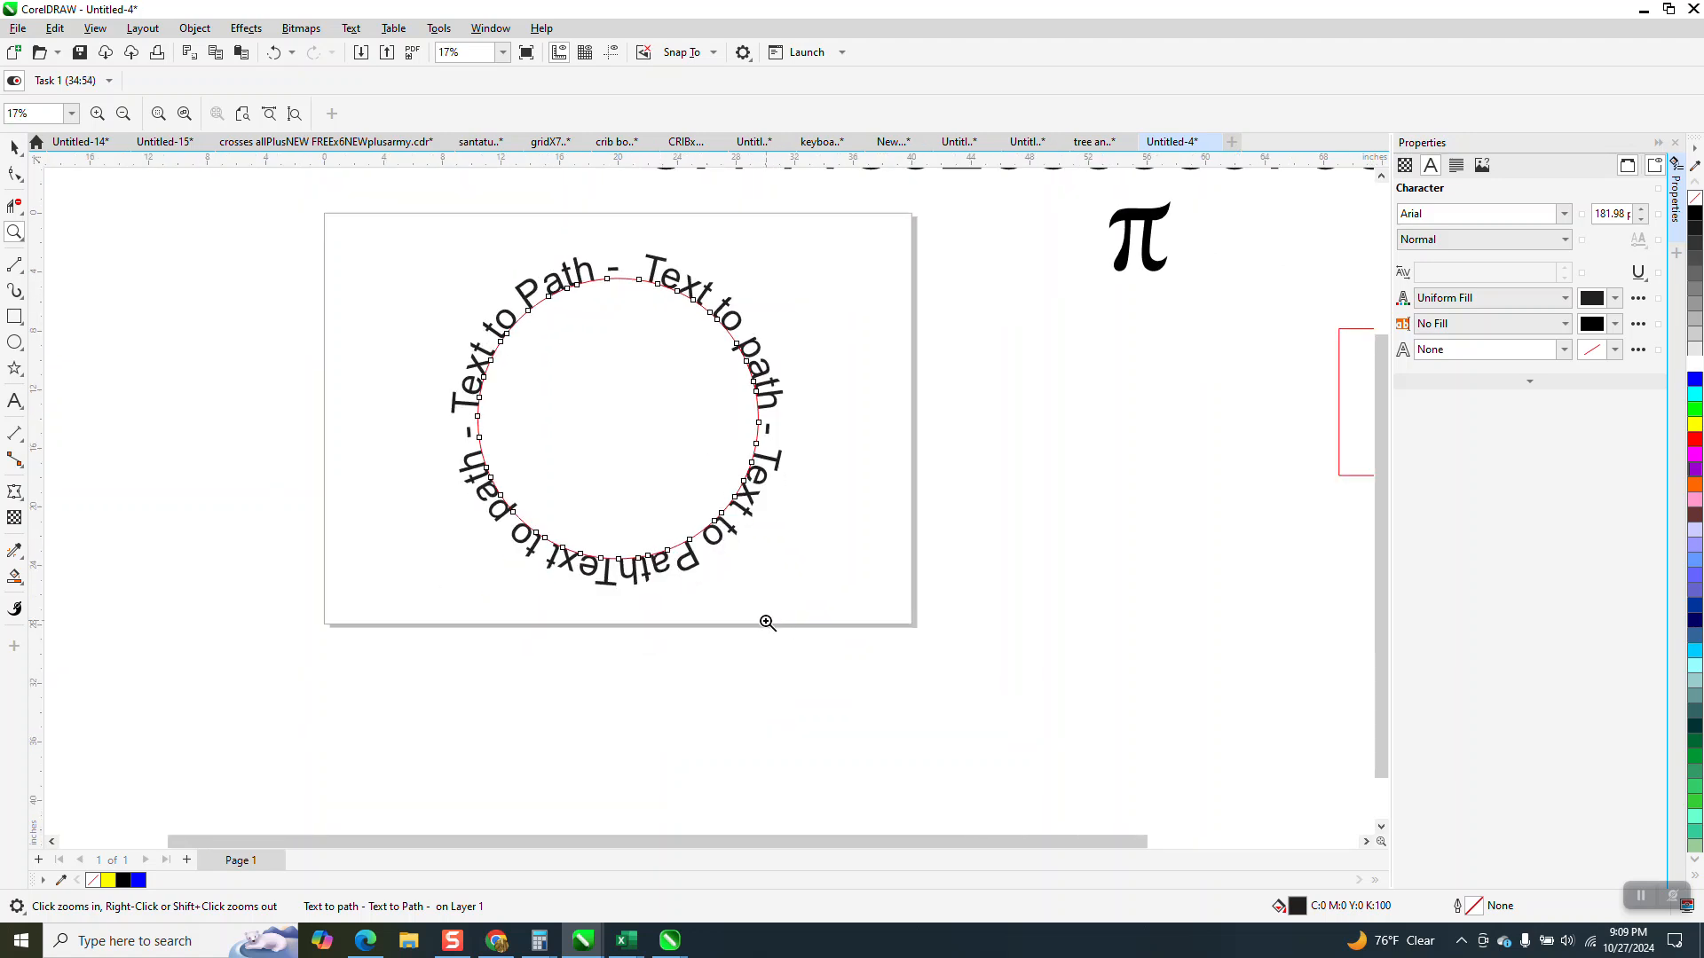
left_click(275, 53)
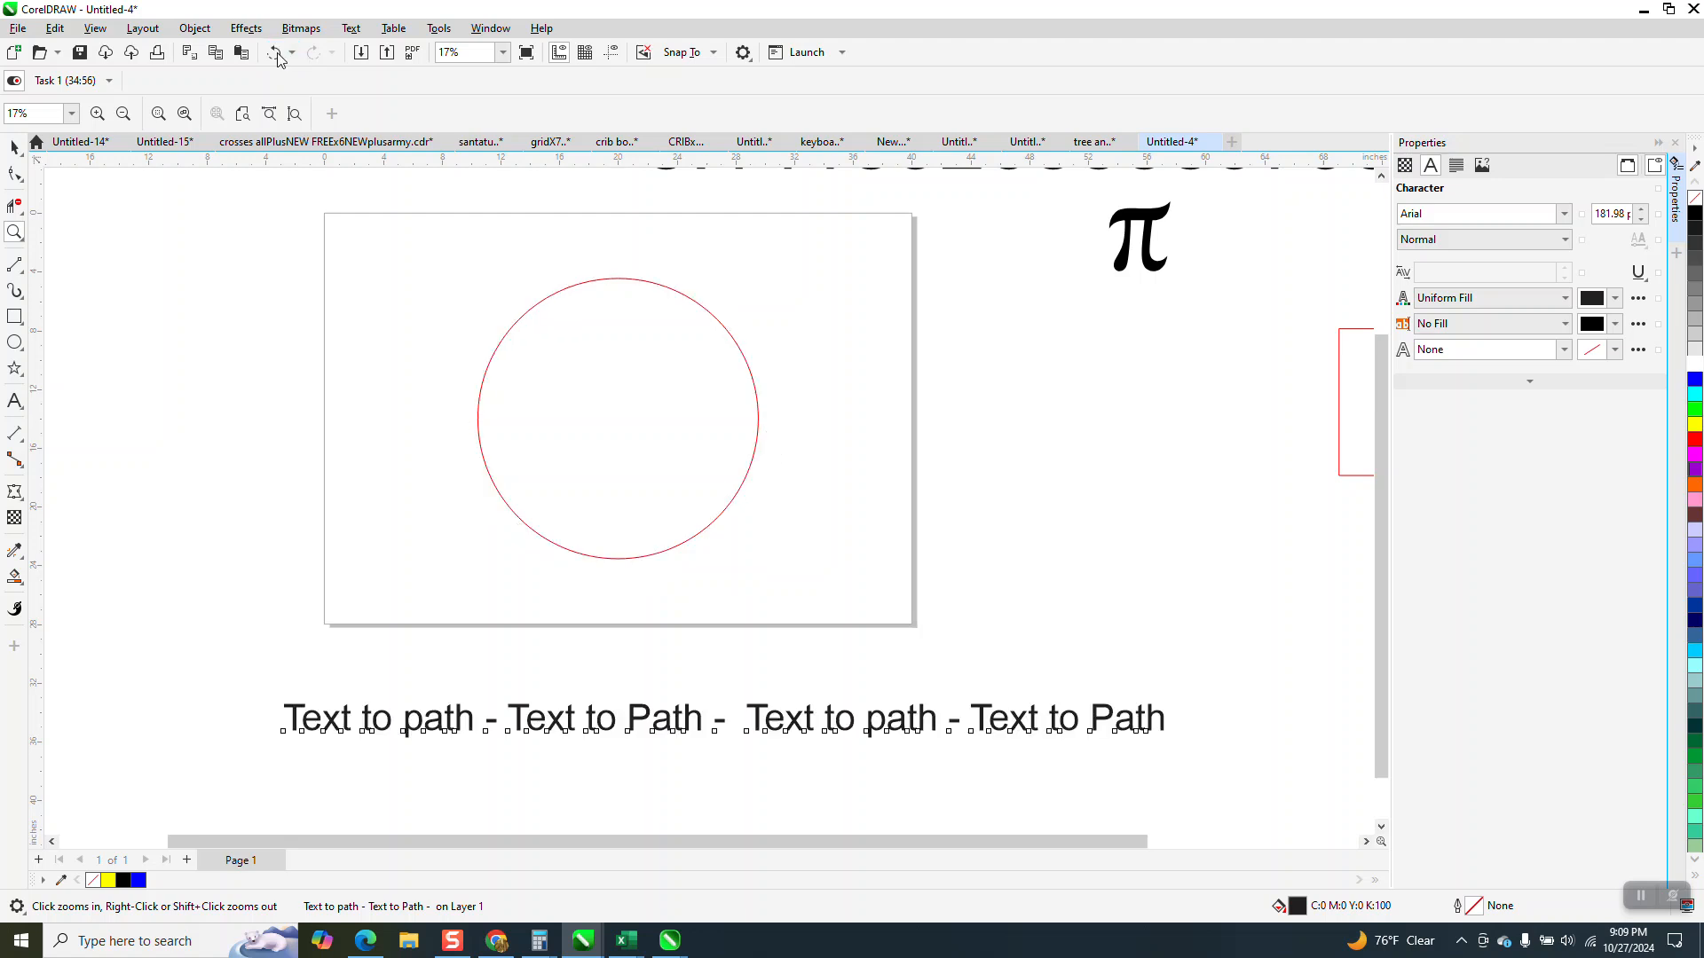
Delete the extra space after the middle hyphen in the text line, leaving a single space before the second "Text to path".
left_click(899, 650)
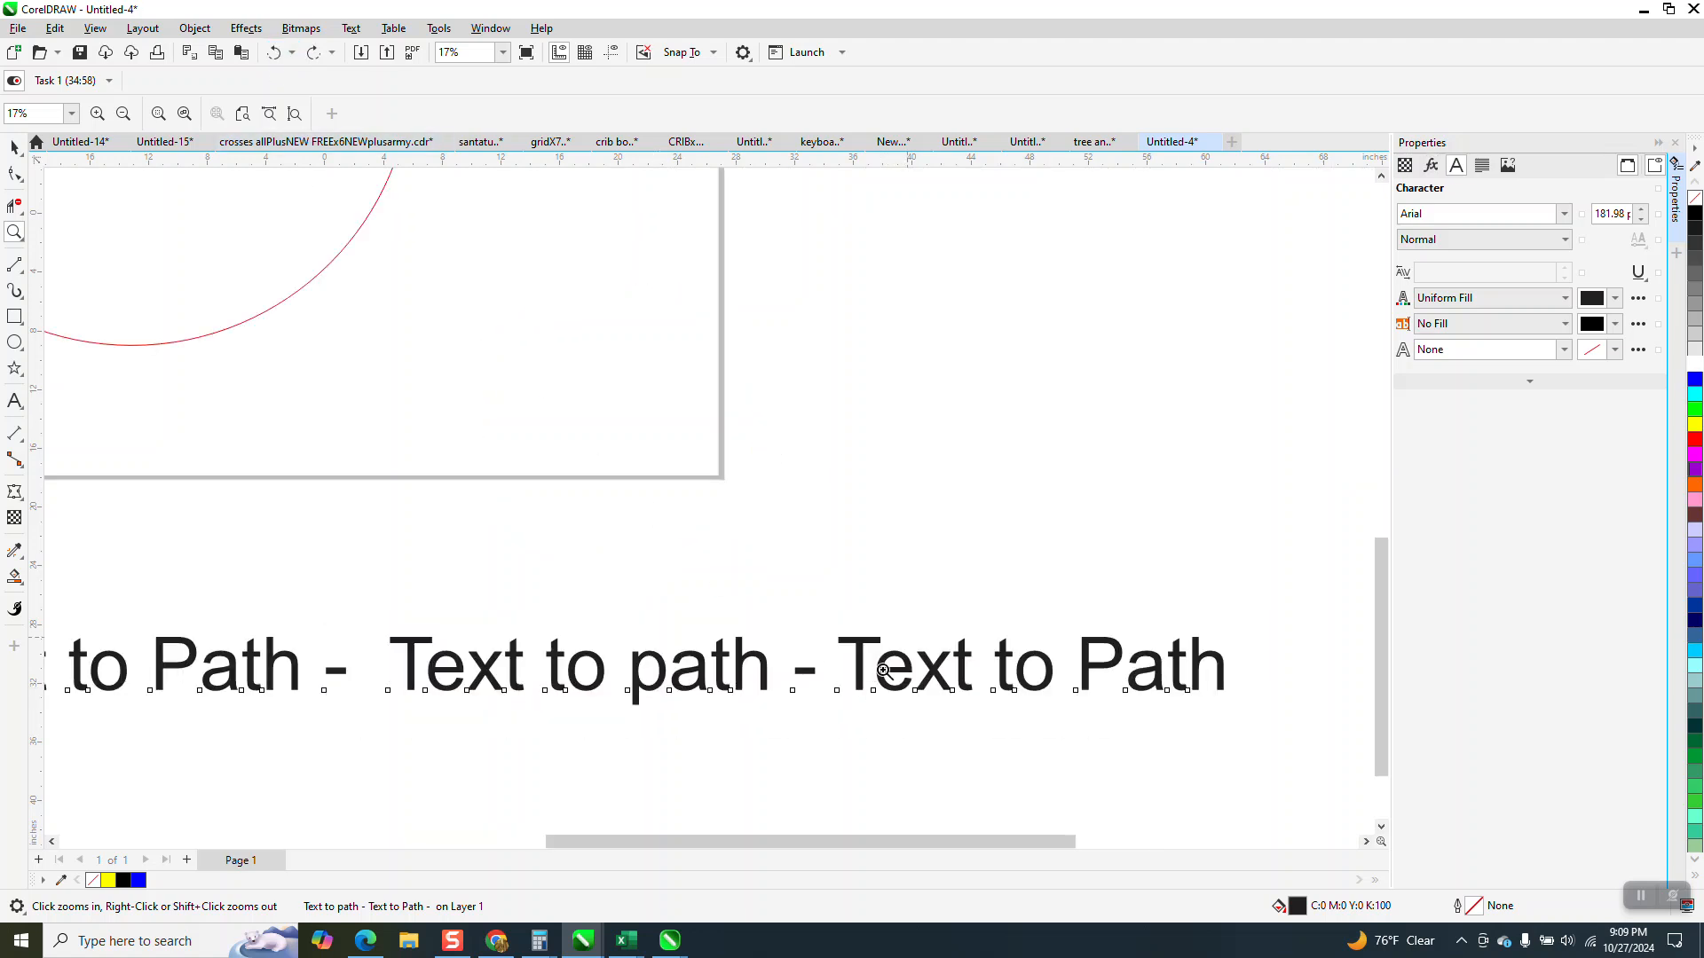
left_click(789, 695)
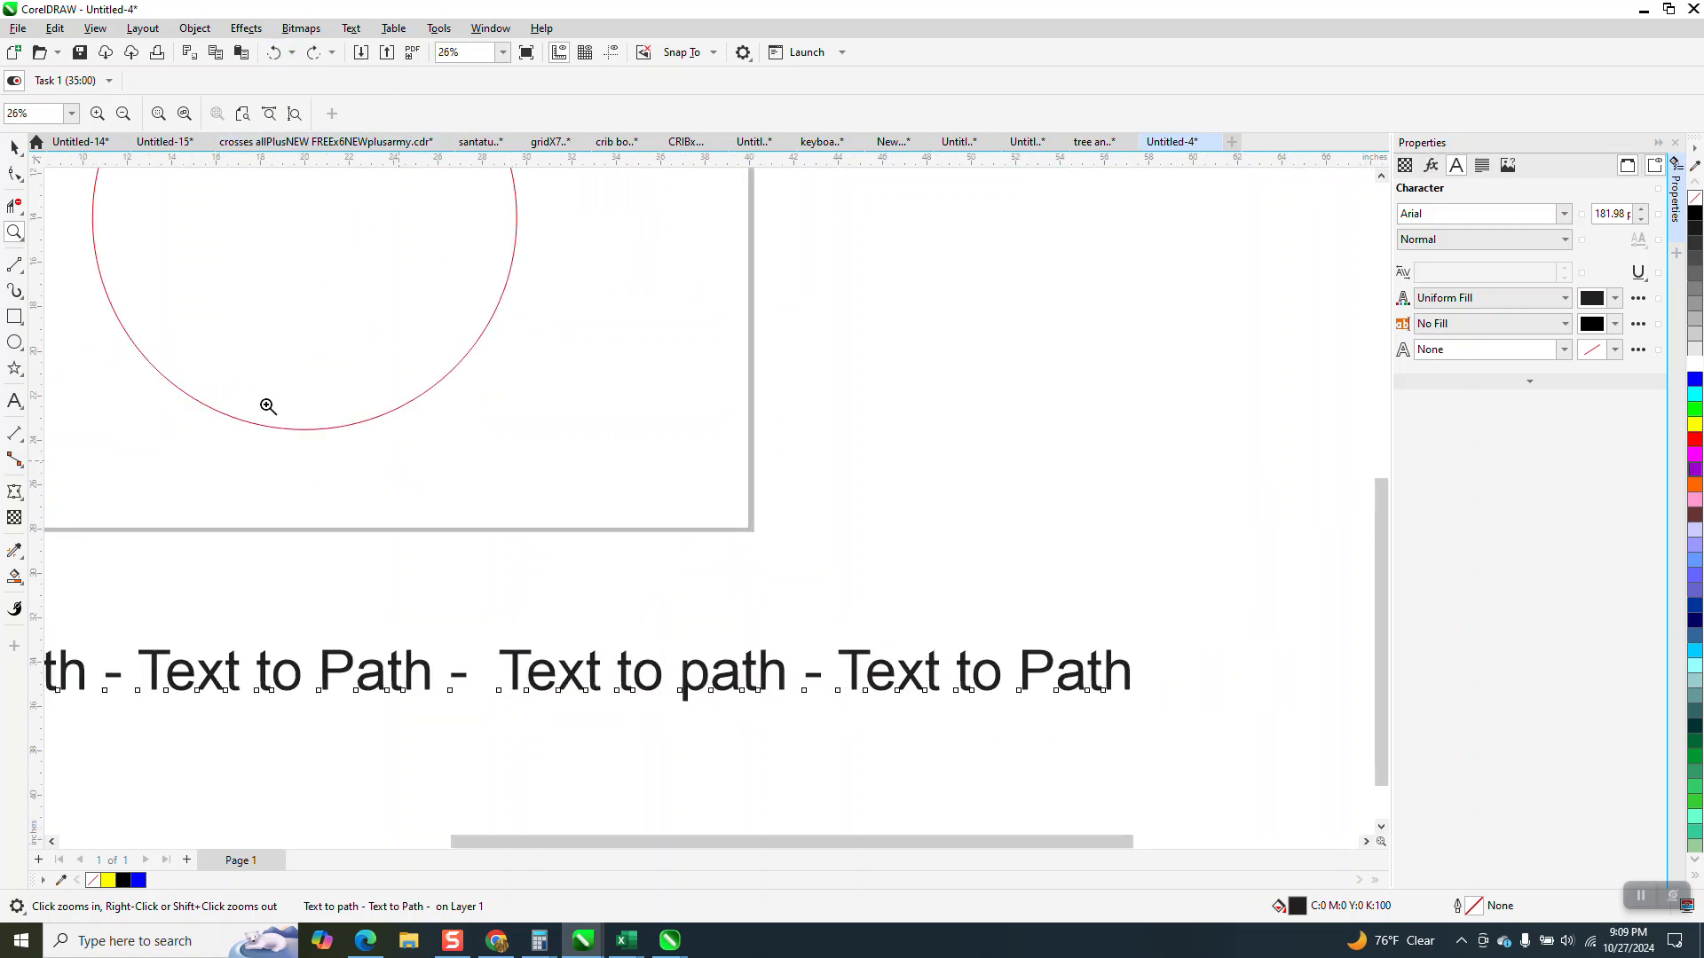
left_click(14, 402)
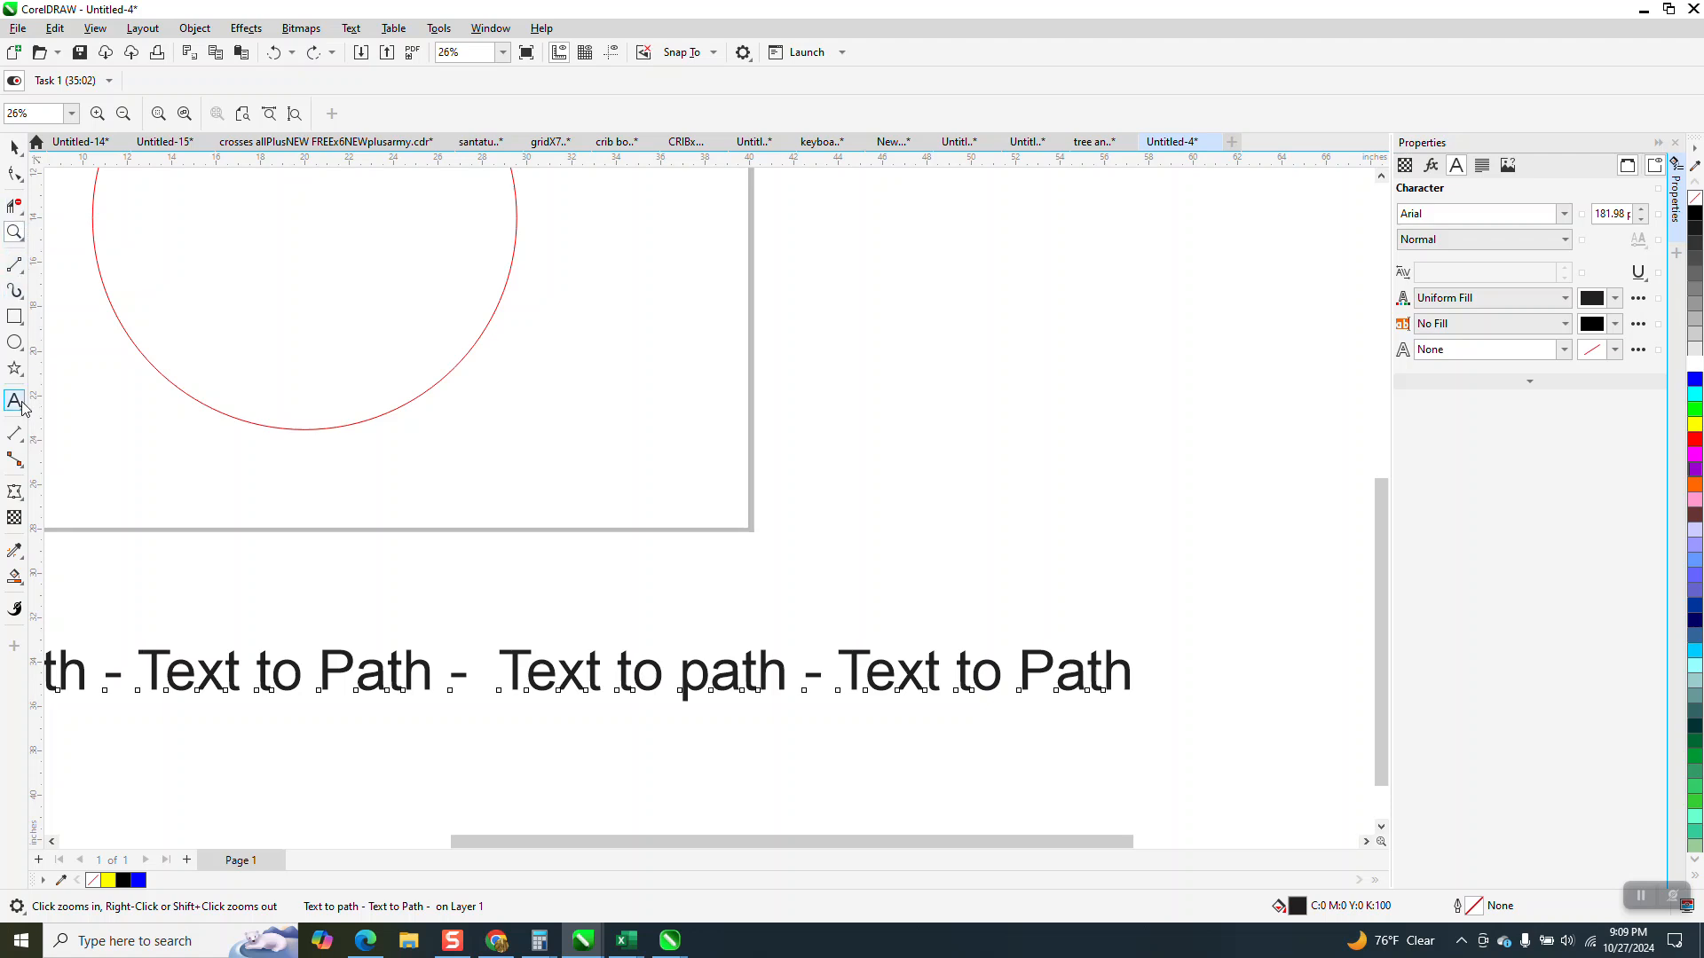
left_click(467, 667)
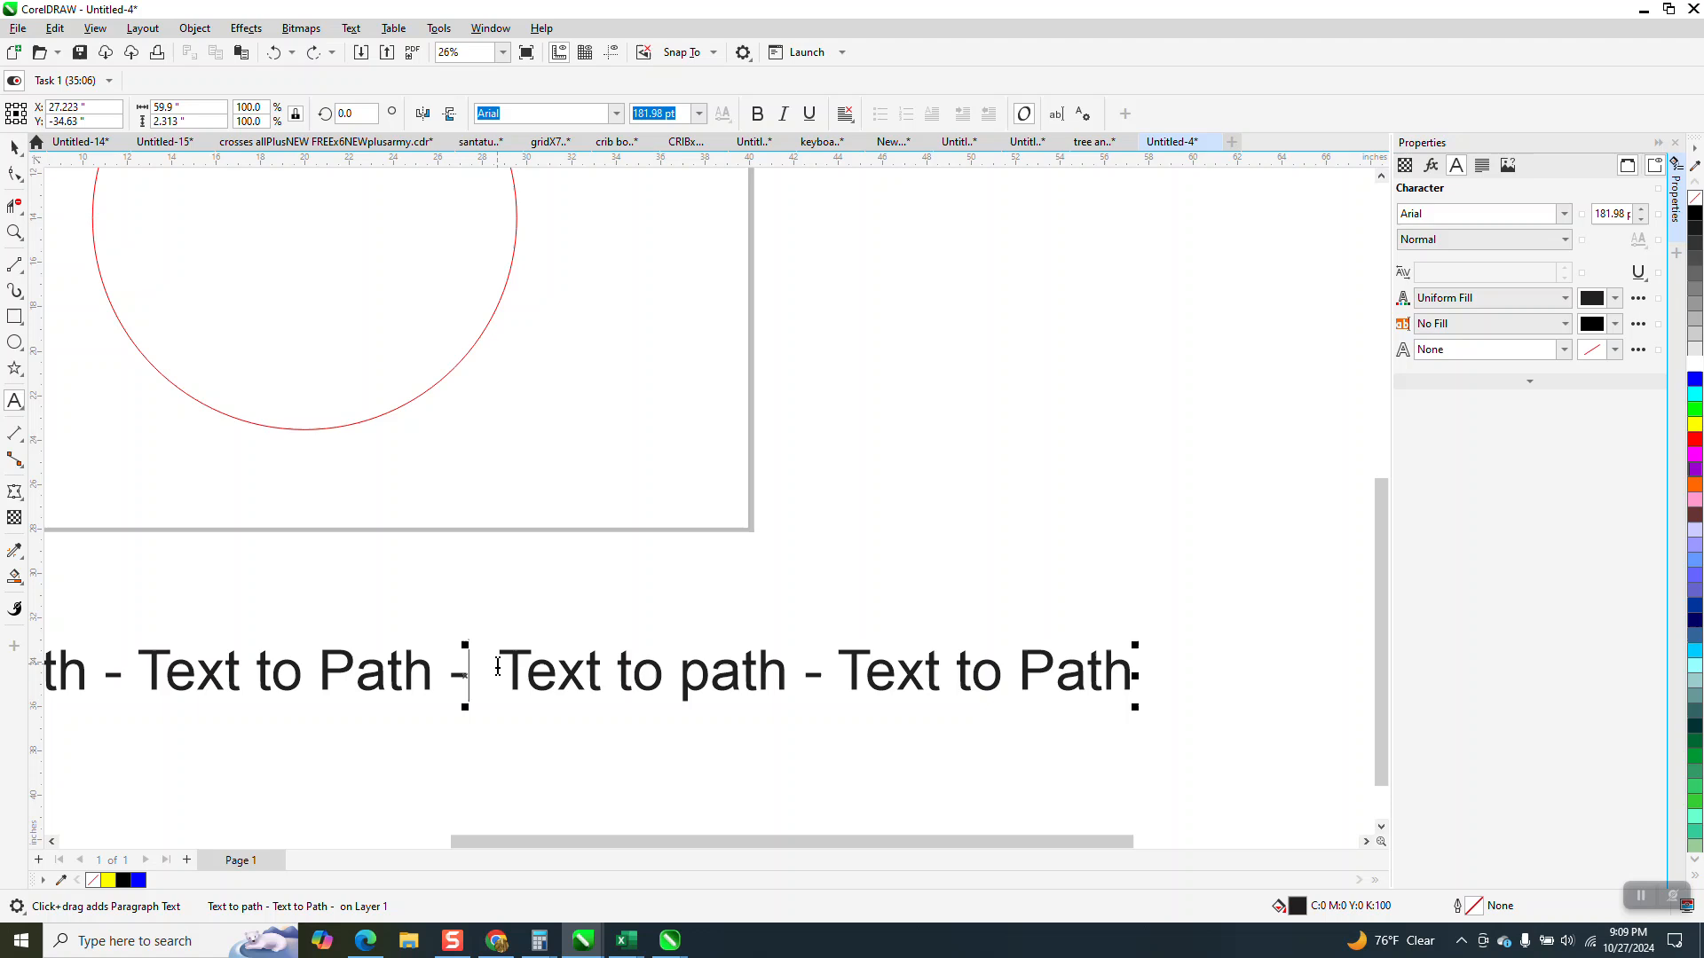
key("Delete")
scroll(967, 701, "down", 1)
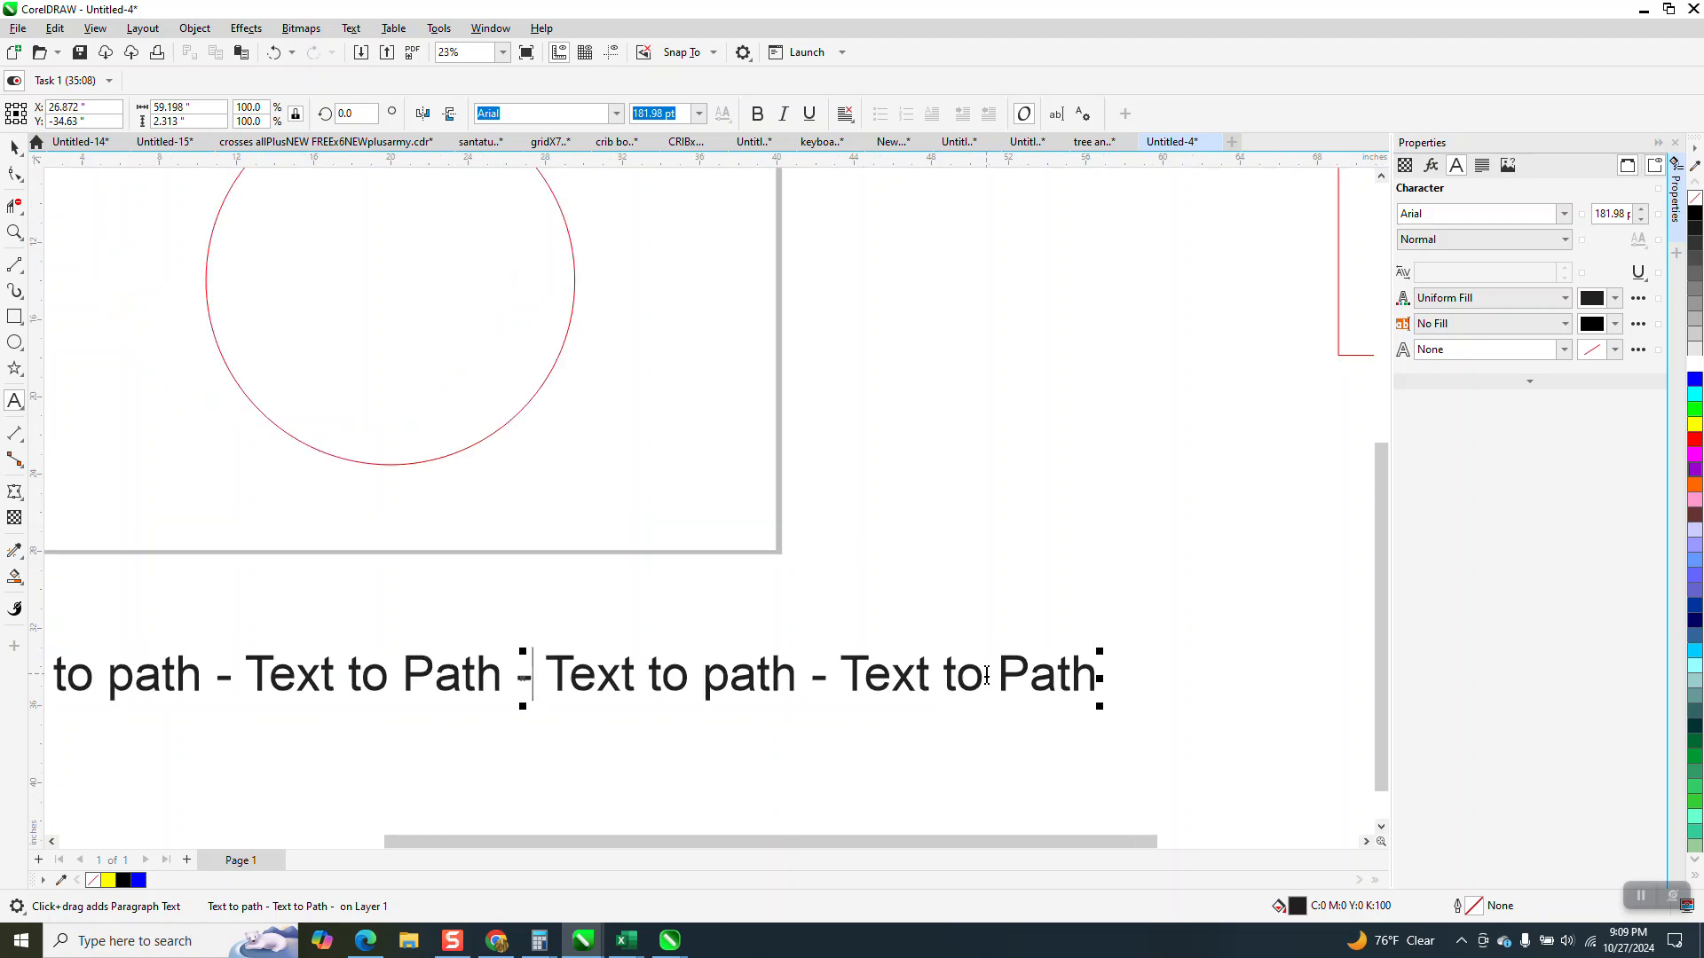
scroll(986, 676, "down", 1)
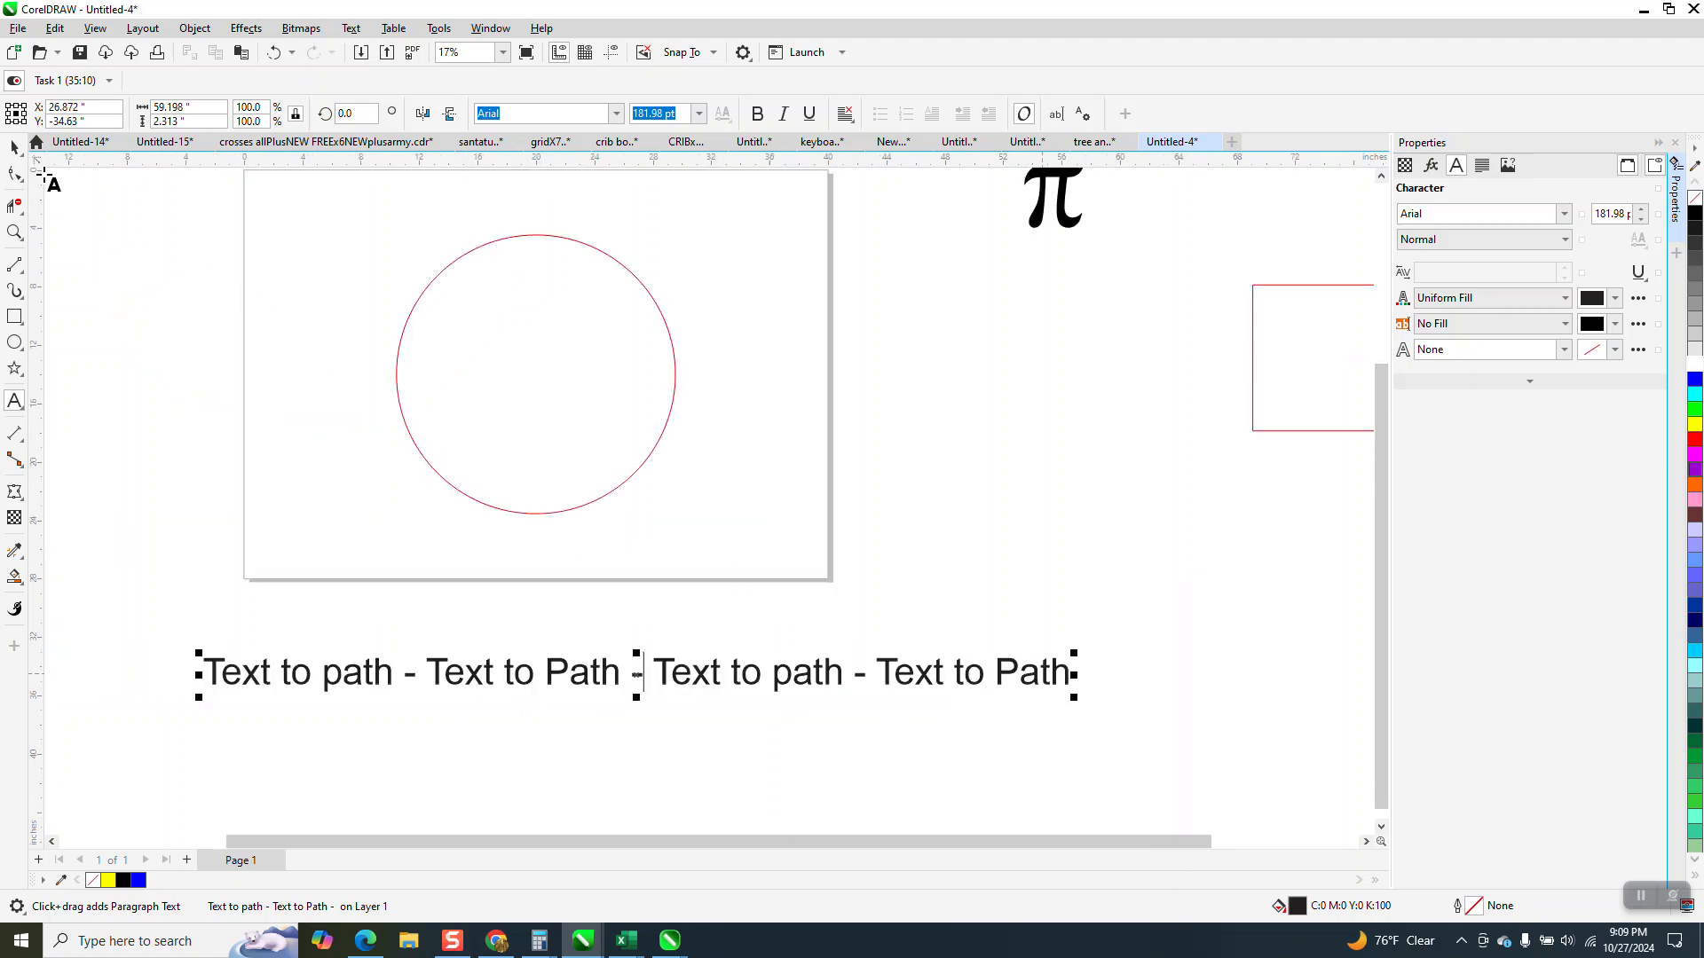
Set the width of the corrected text line to 60 inches.
left_click(16, 156)
scroll(992, 781, "down", 1)
left_click_drag(188, 108, 141, 119)
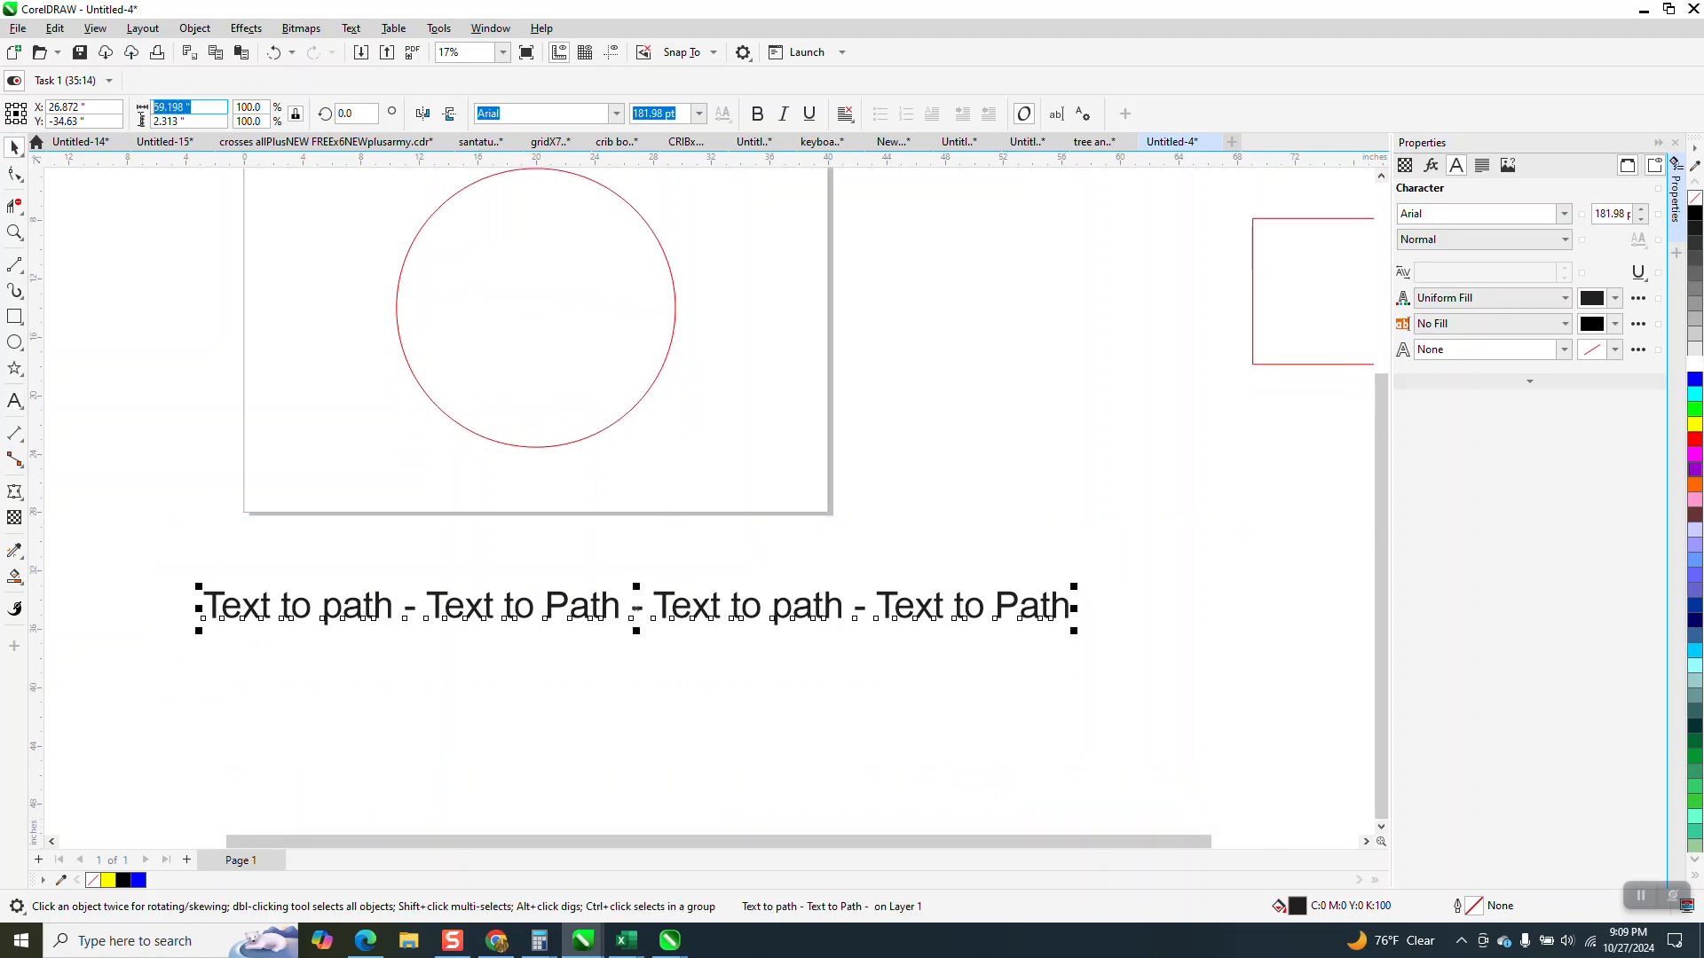
type("60")
key("Return")
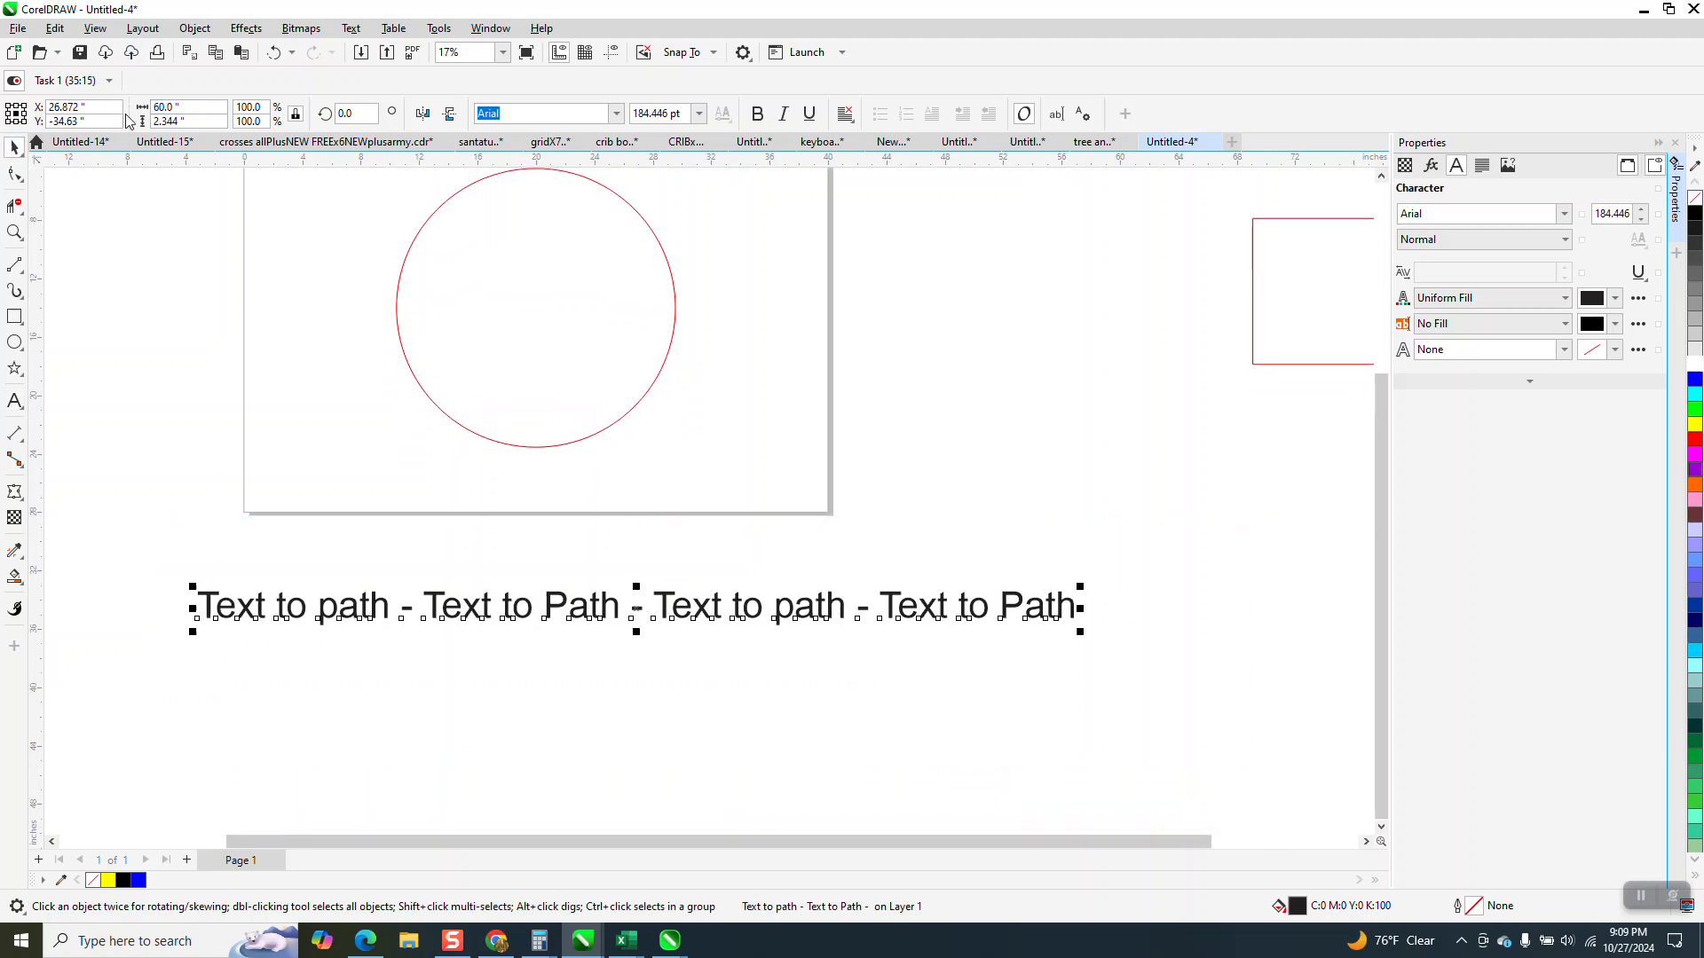
Fit the text line around the outside of the circle at a distance of about -0.51 inches and an offset of about 0.64 inches.
left_click(353, 28)
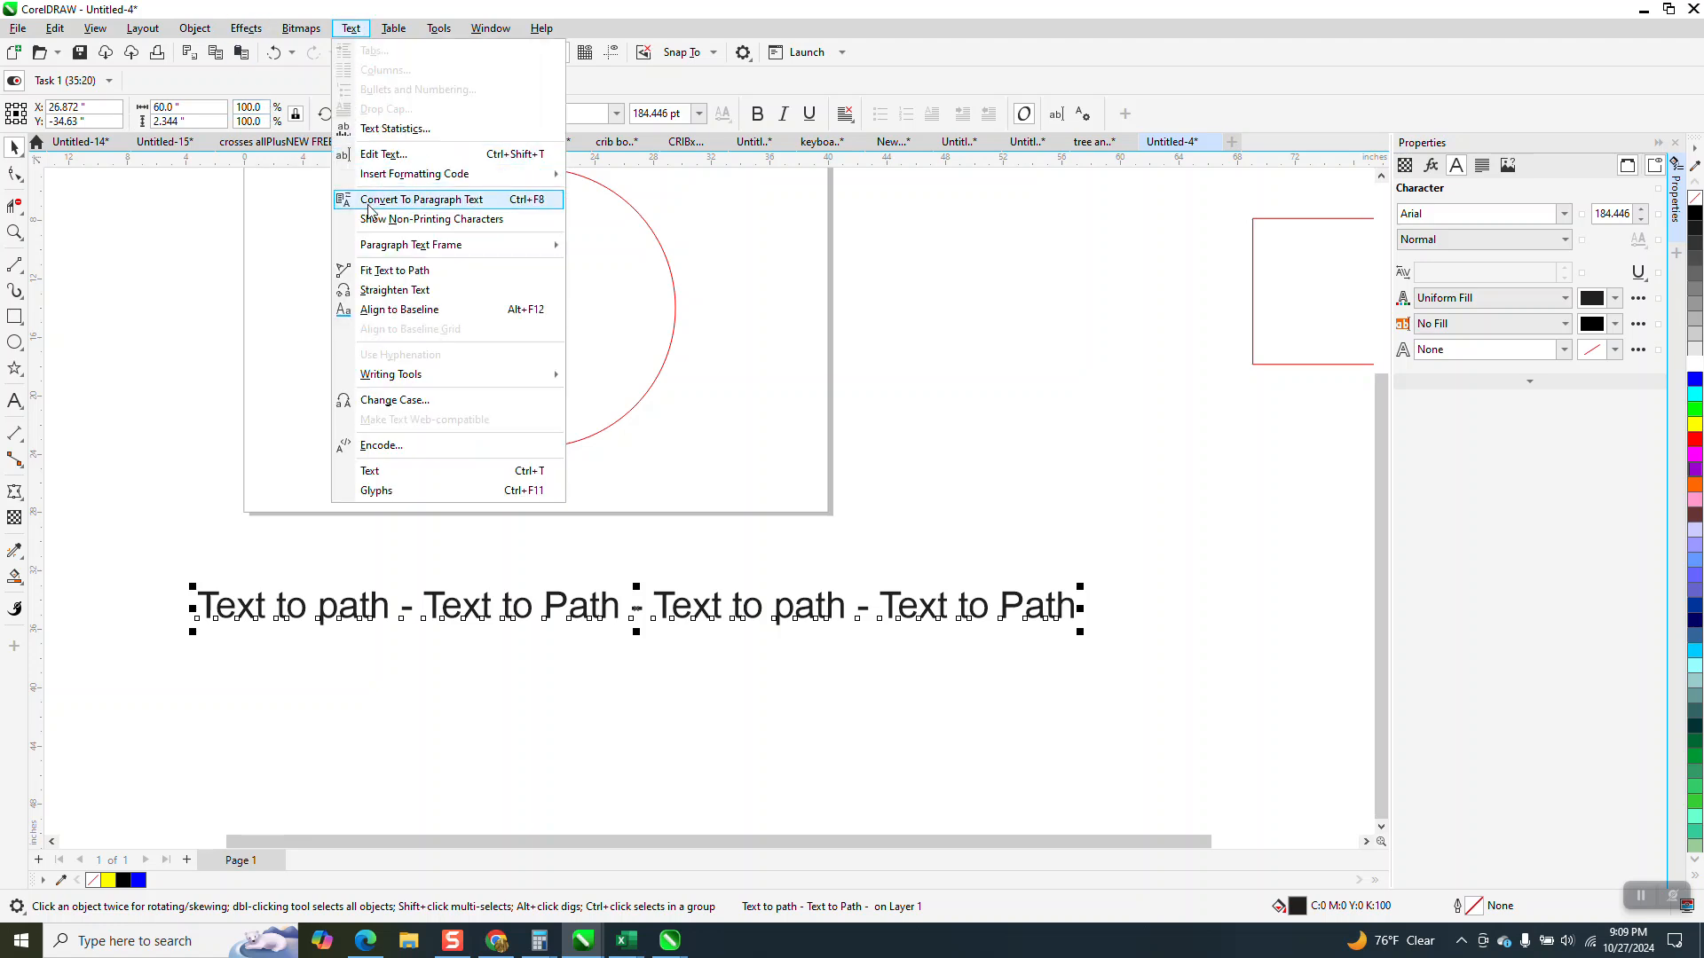
left_click(383, 272)
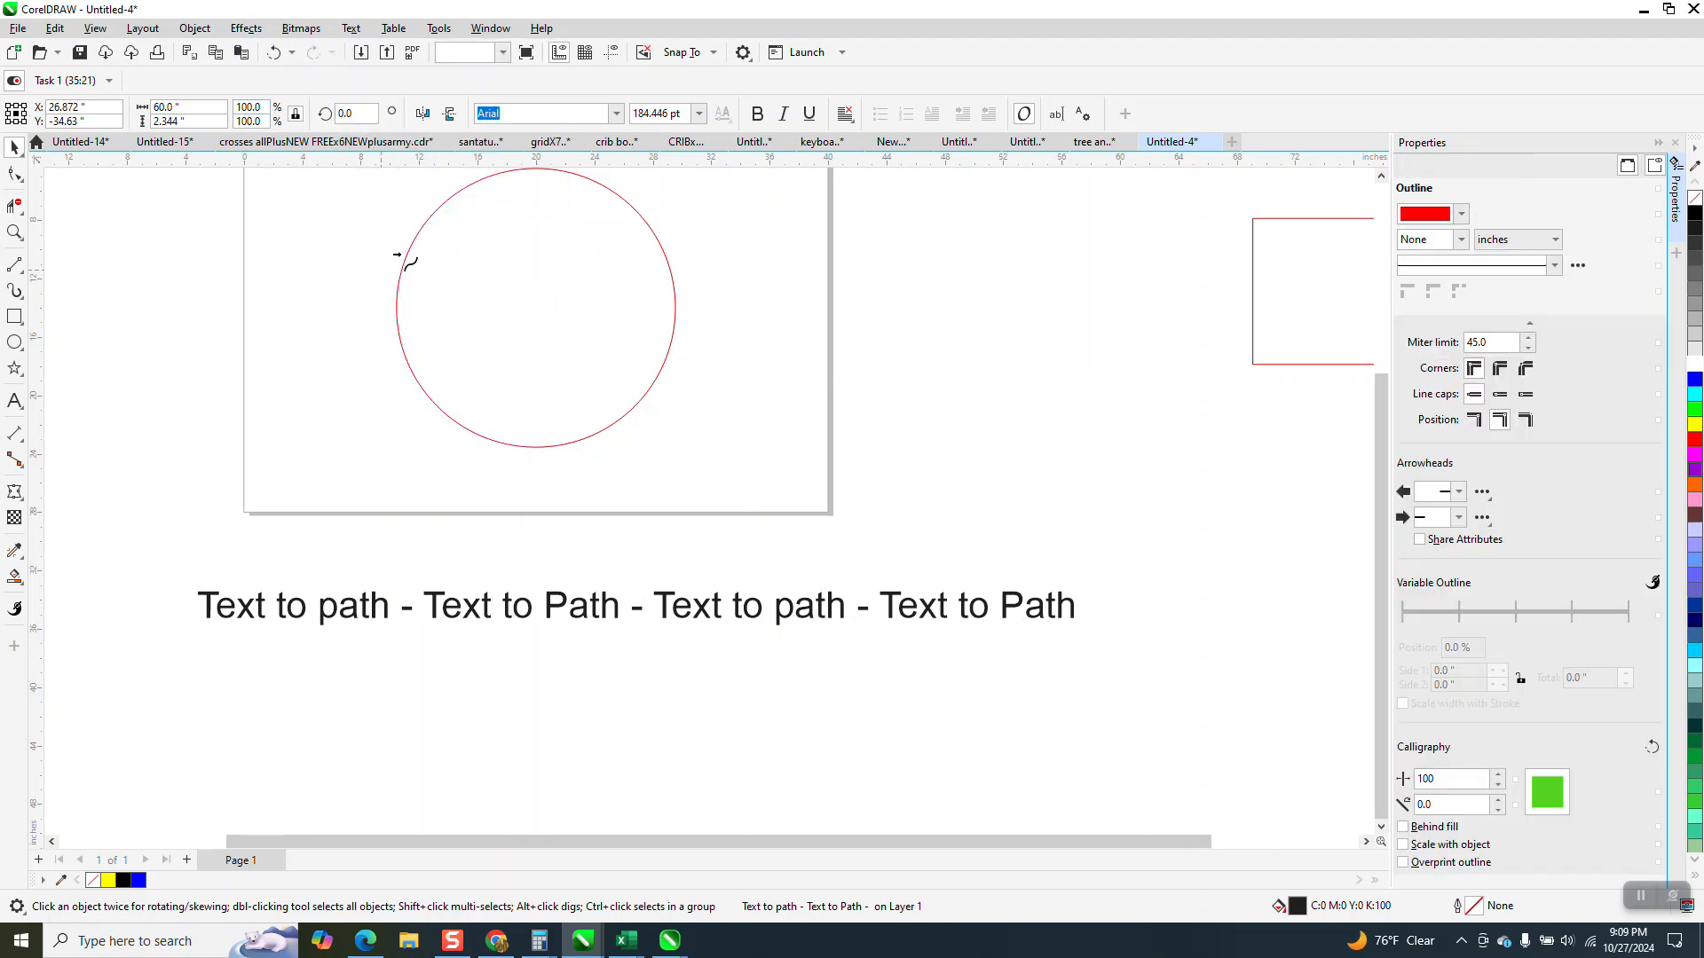
left_click(503, 176)
scroll(506, 200, "up", 2)
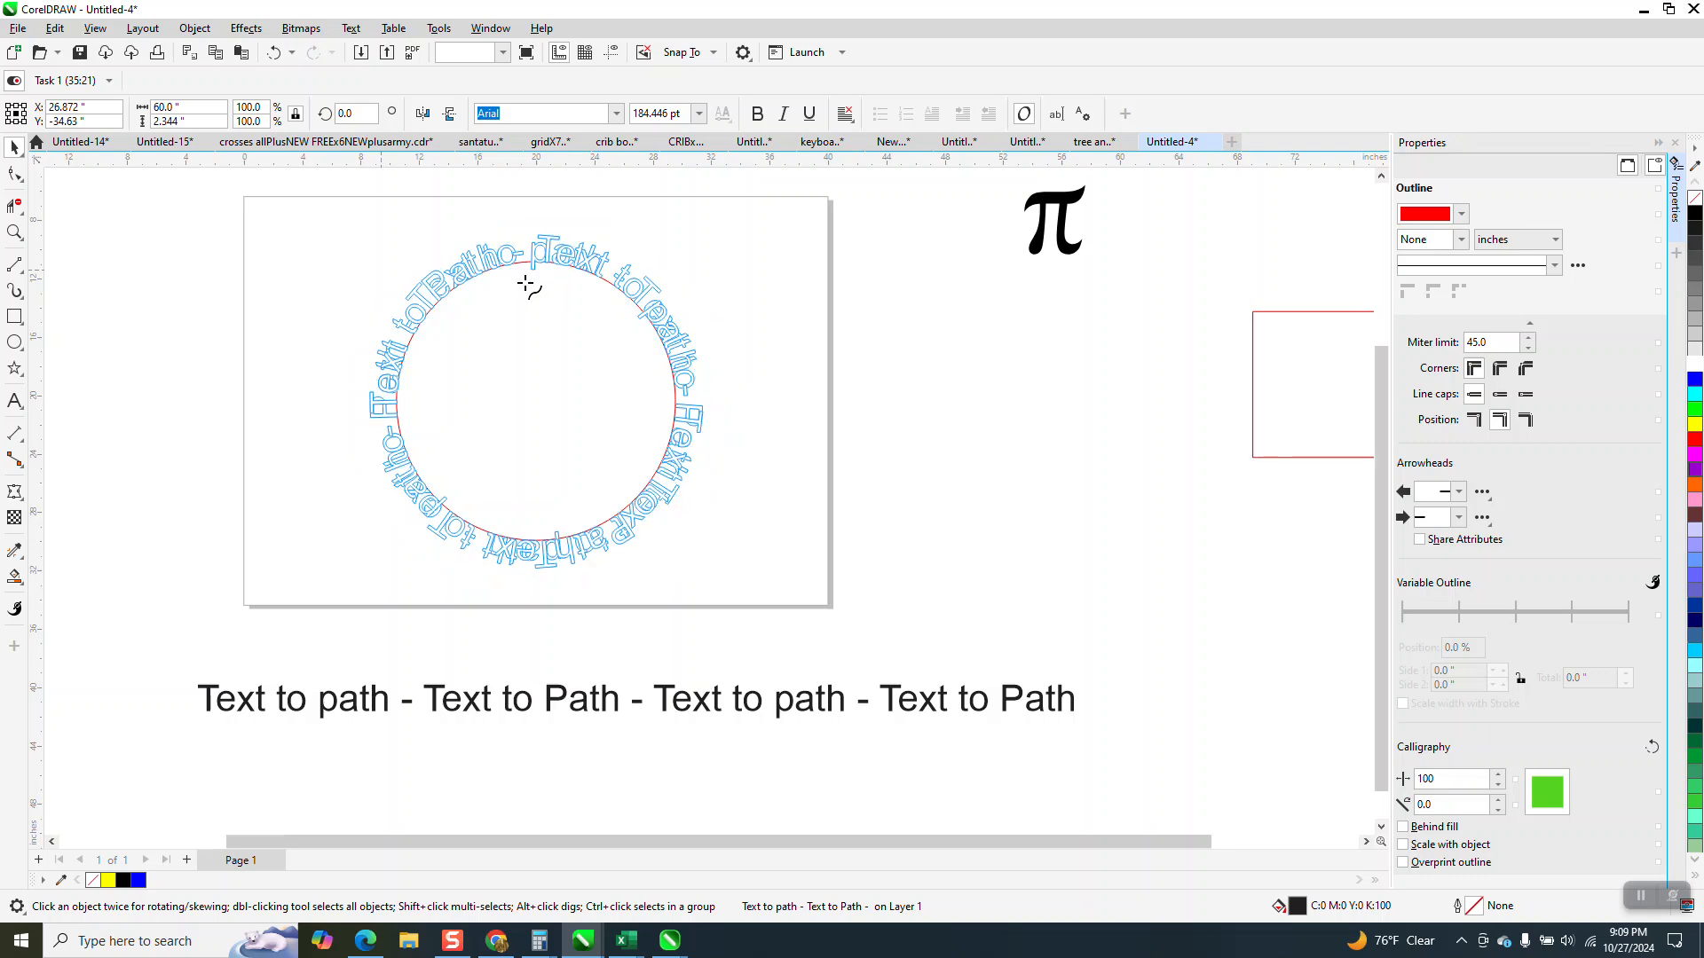
left_click(530, 255)
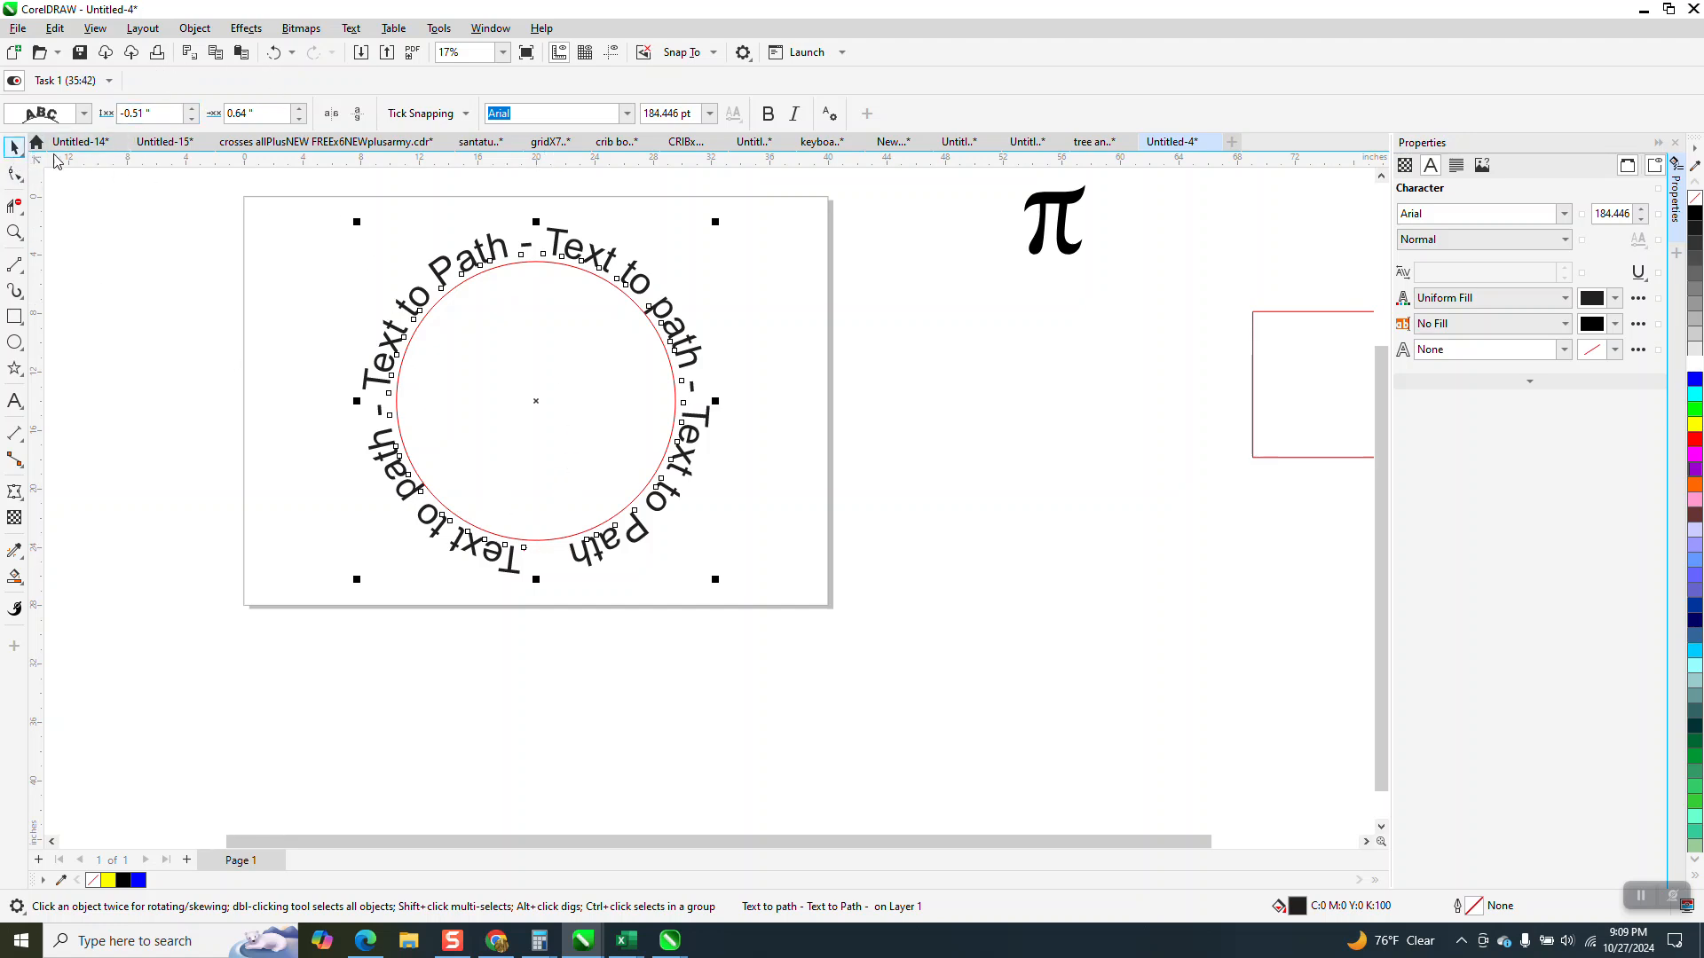
Change the fitted text's offset to 0.59 inches and its distance from the circle to -0.06 inches.
left_click(299, 118)
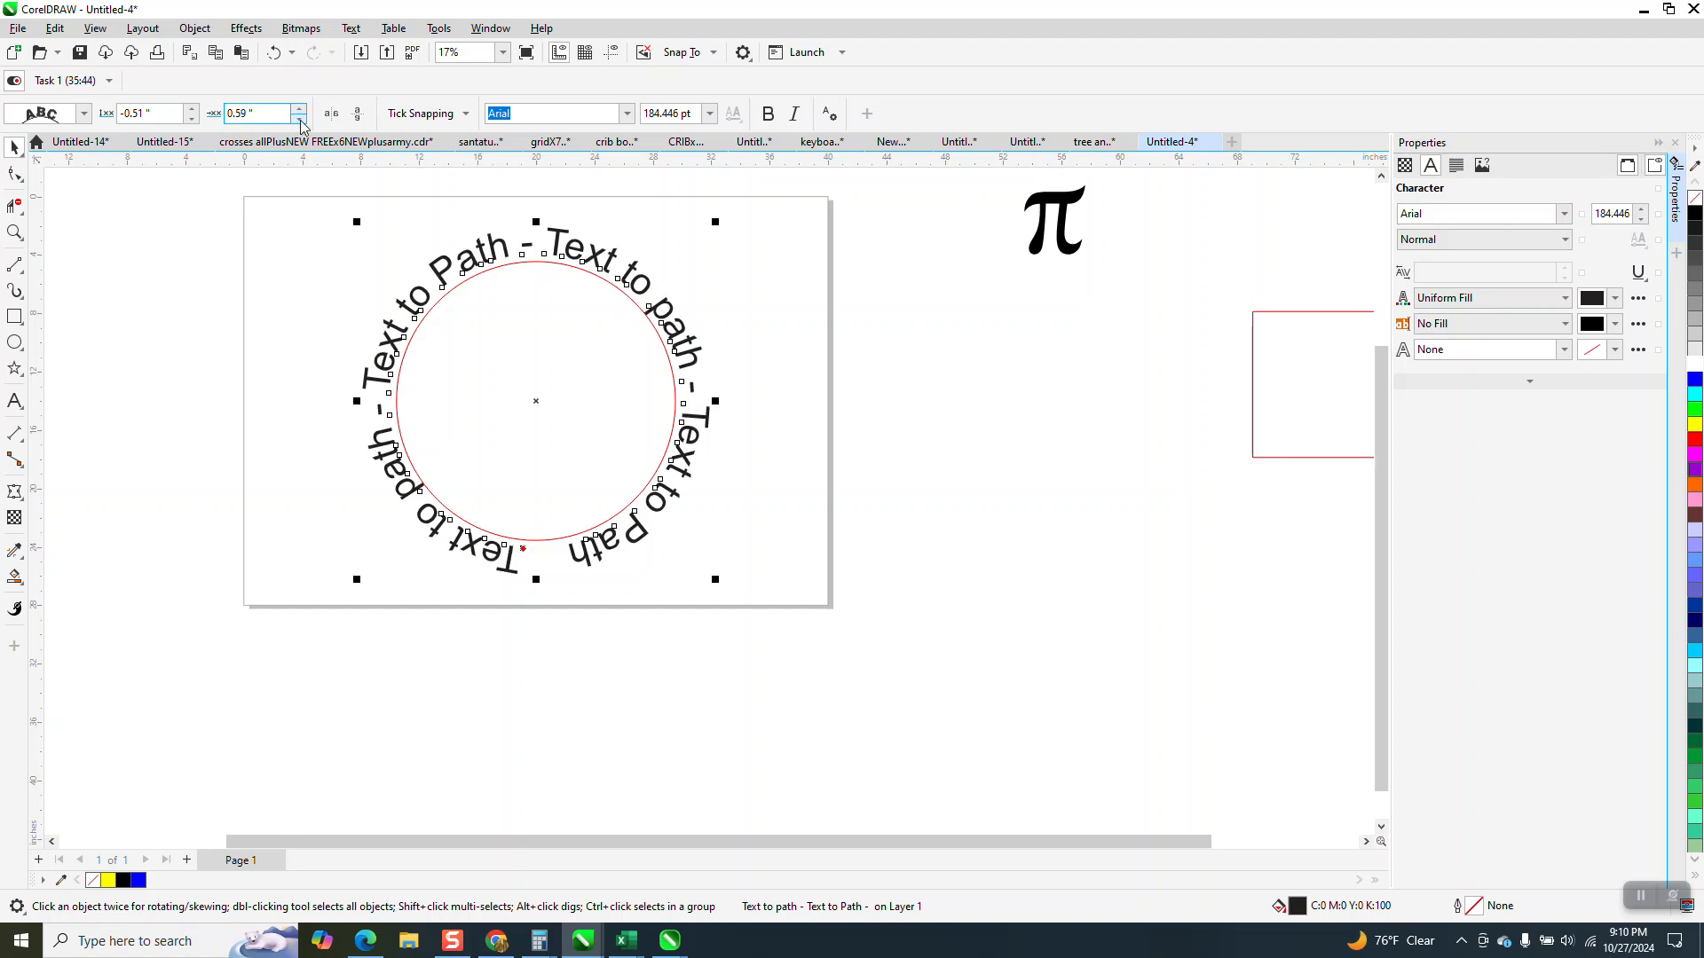
left_click(193, 118)
left_click(192, 111)
left_click(192, 111)
left_click(190, 109)
left_click(190, 109)
left_click(190, 109)
left_click(187, 108)
left_click(188, 108)
left_click(188, 107)
left_click(188, 107)
left_click(188, 107)
left_click(188, 107)
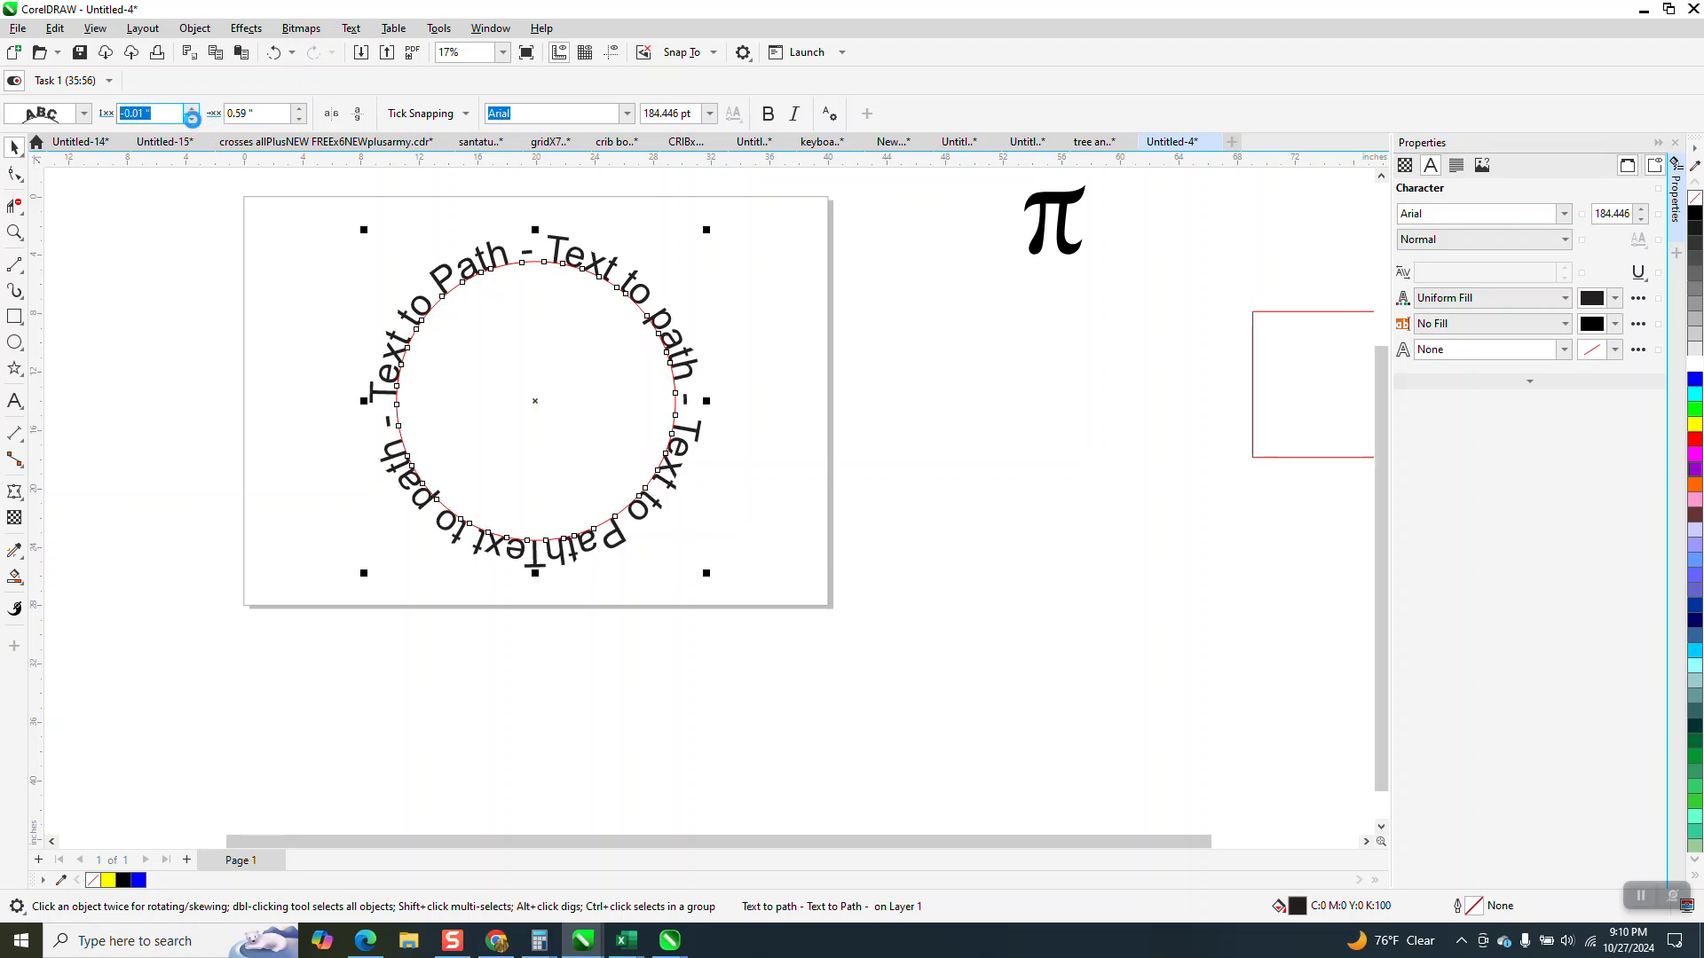
left_click(192, 118)
left_click(192, 119)
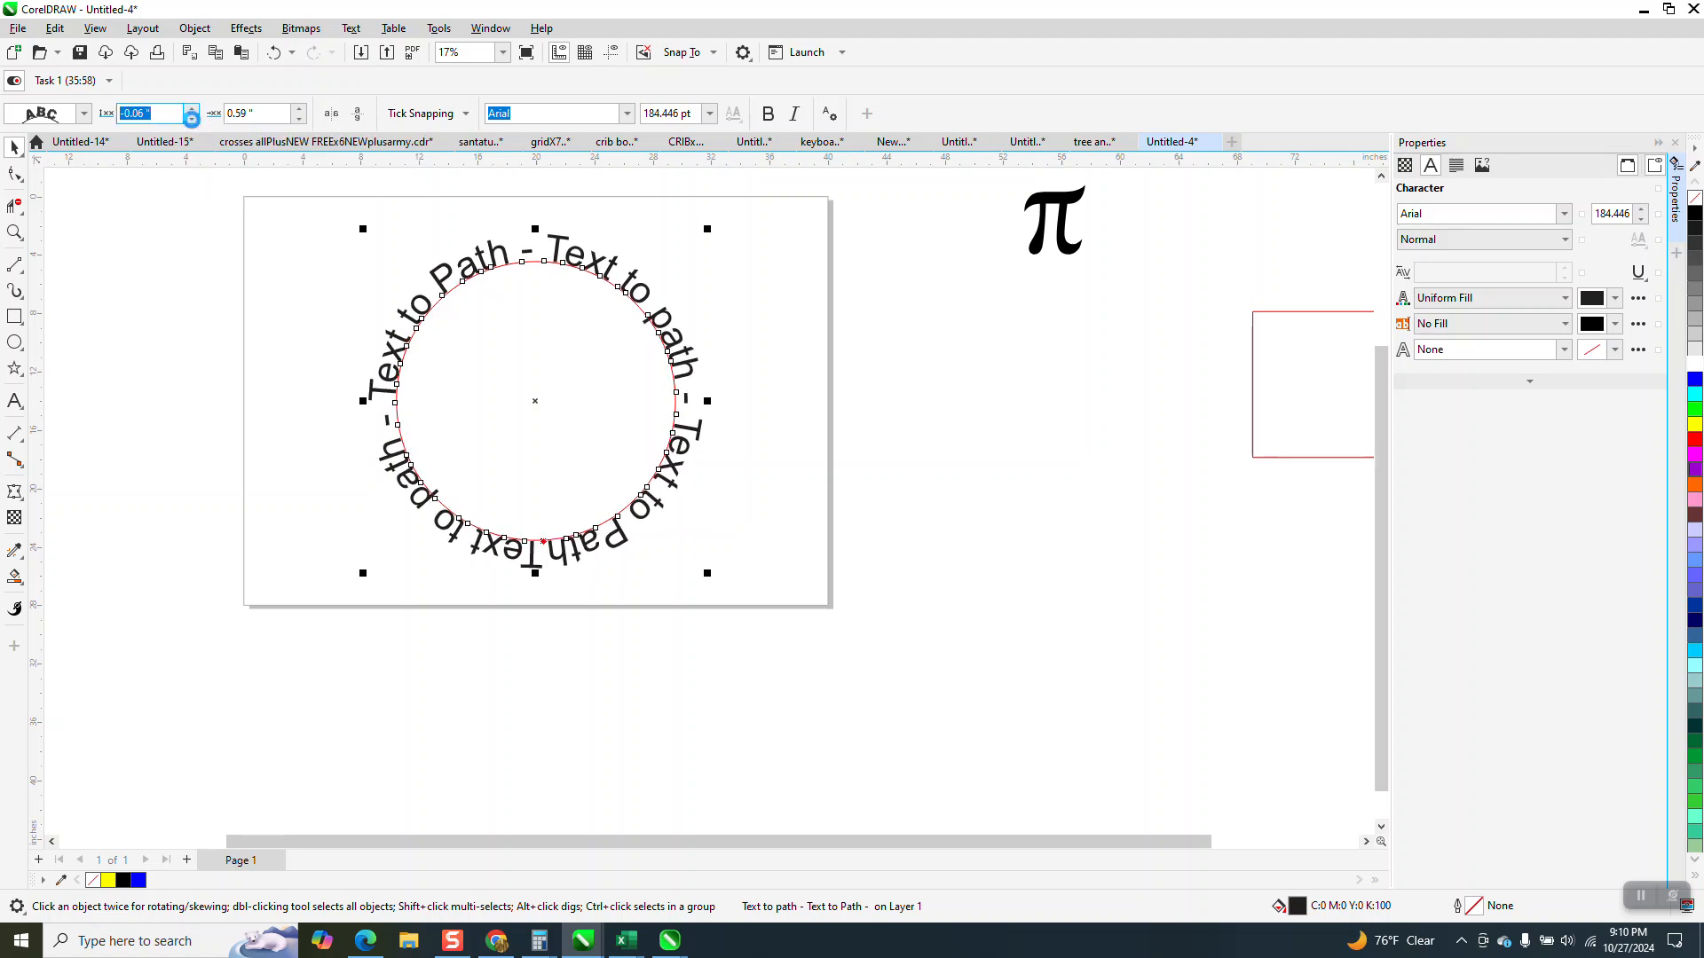
Undo the distance and offset changes and the path fitting, back to the straight 60-inch text line.
left_click(736, 513)
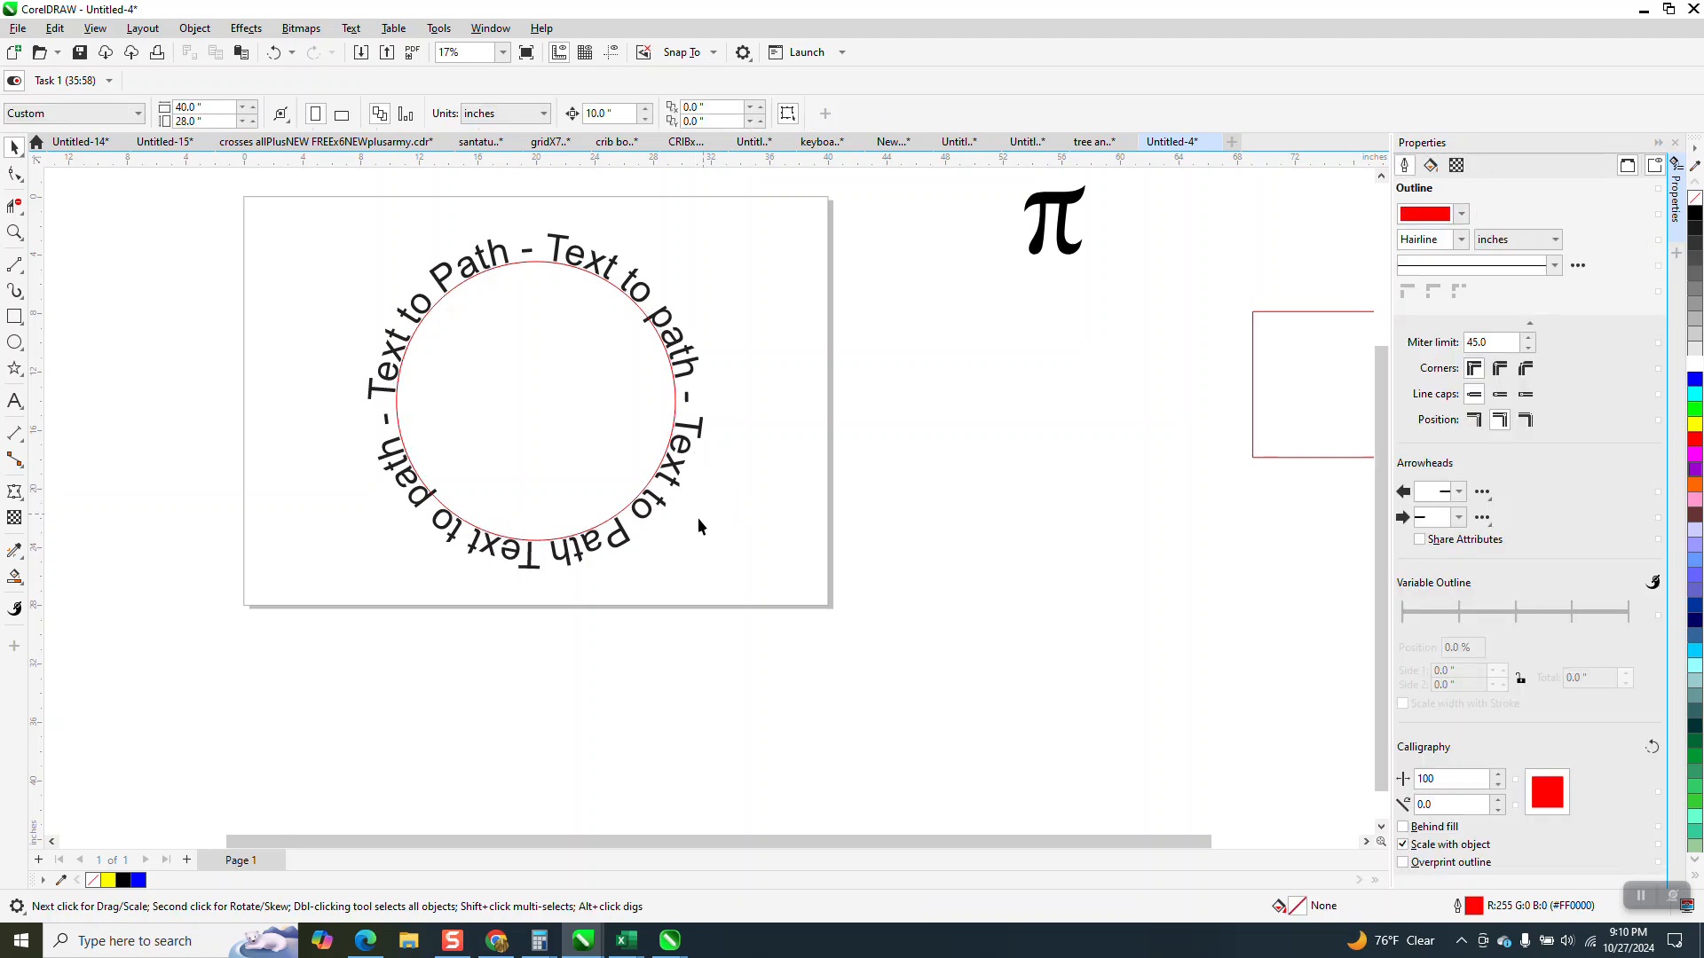
left_click(274, 53)
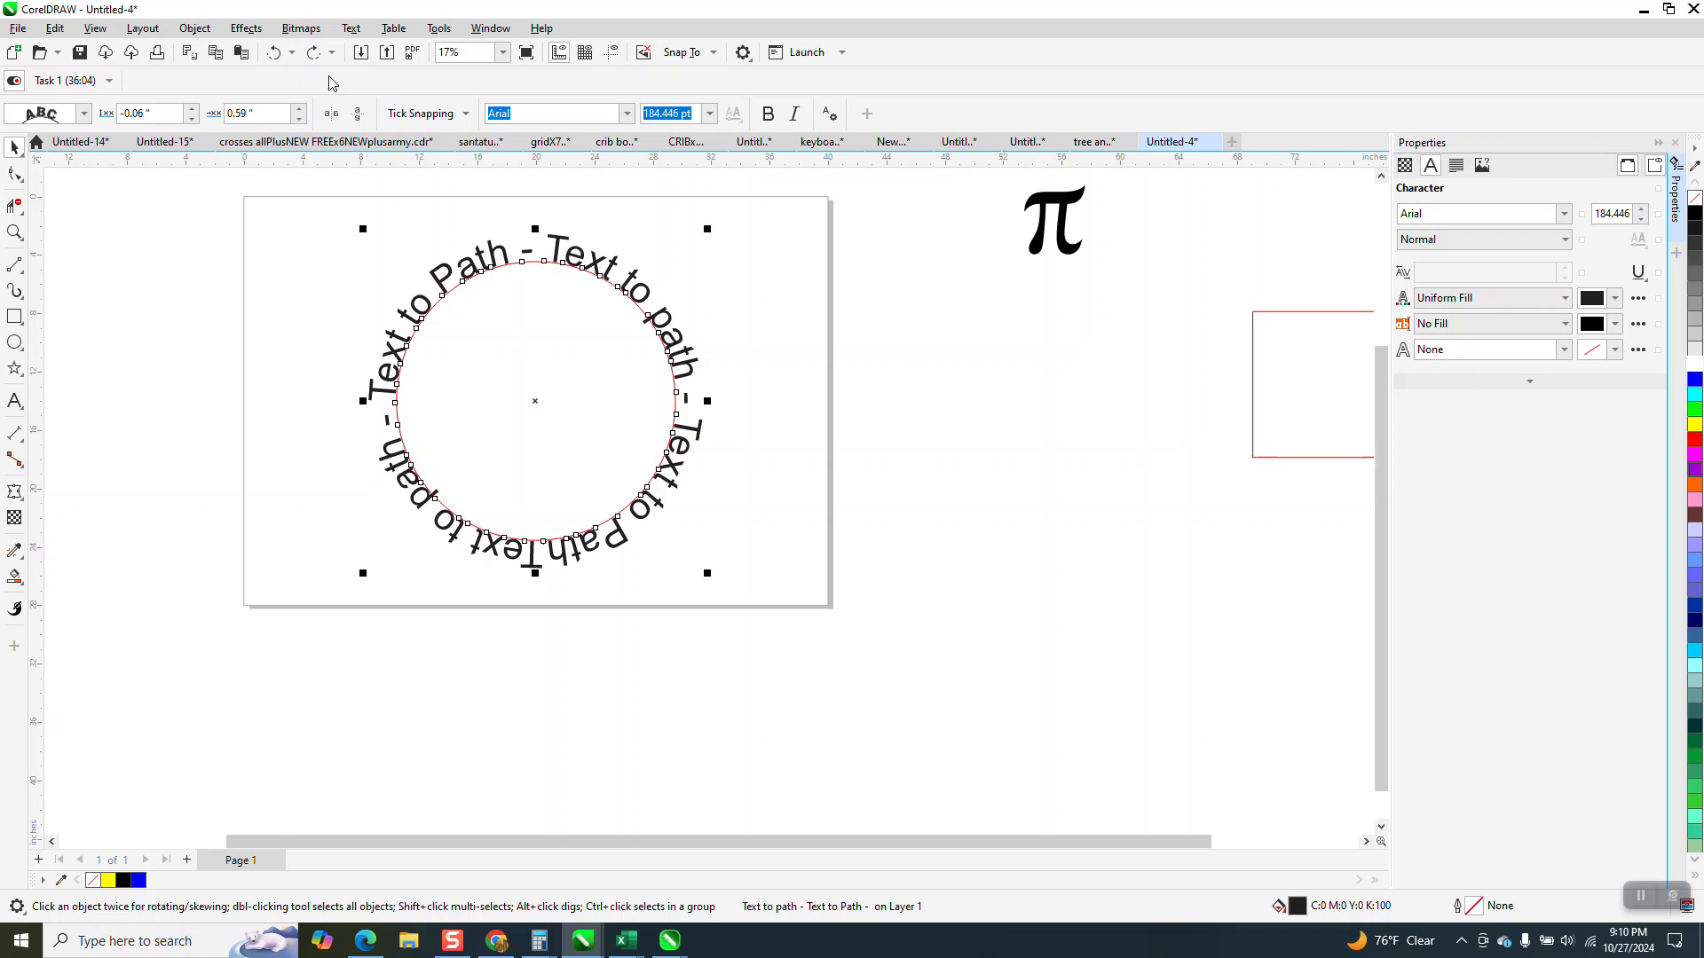
left_click(275, 53)
left_click(275, 55)
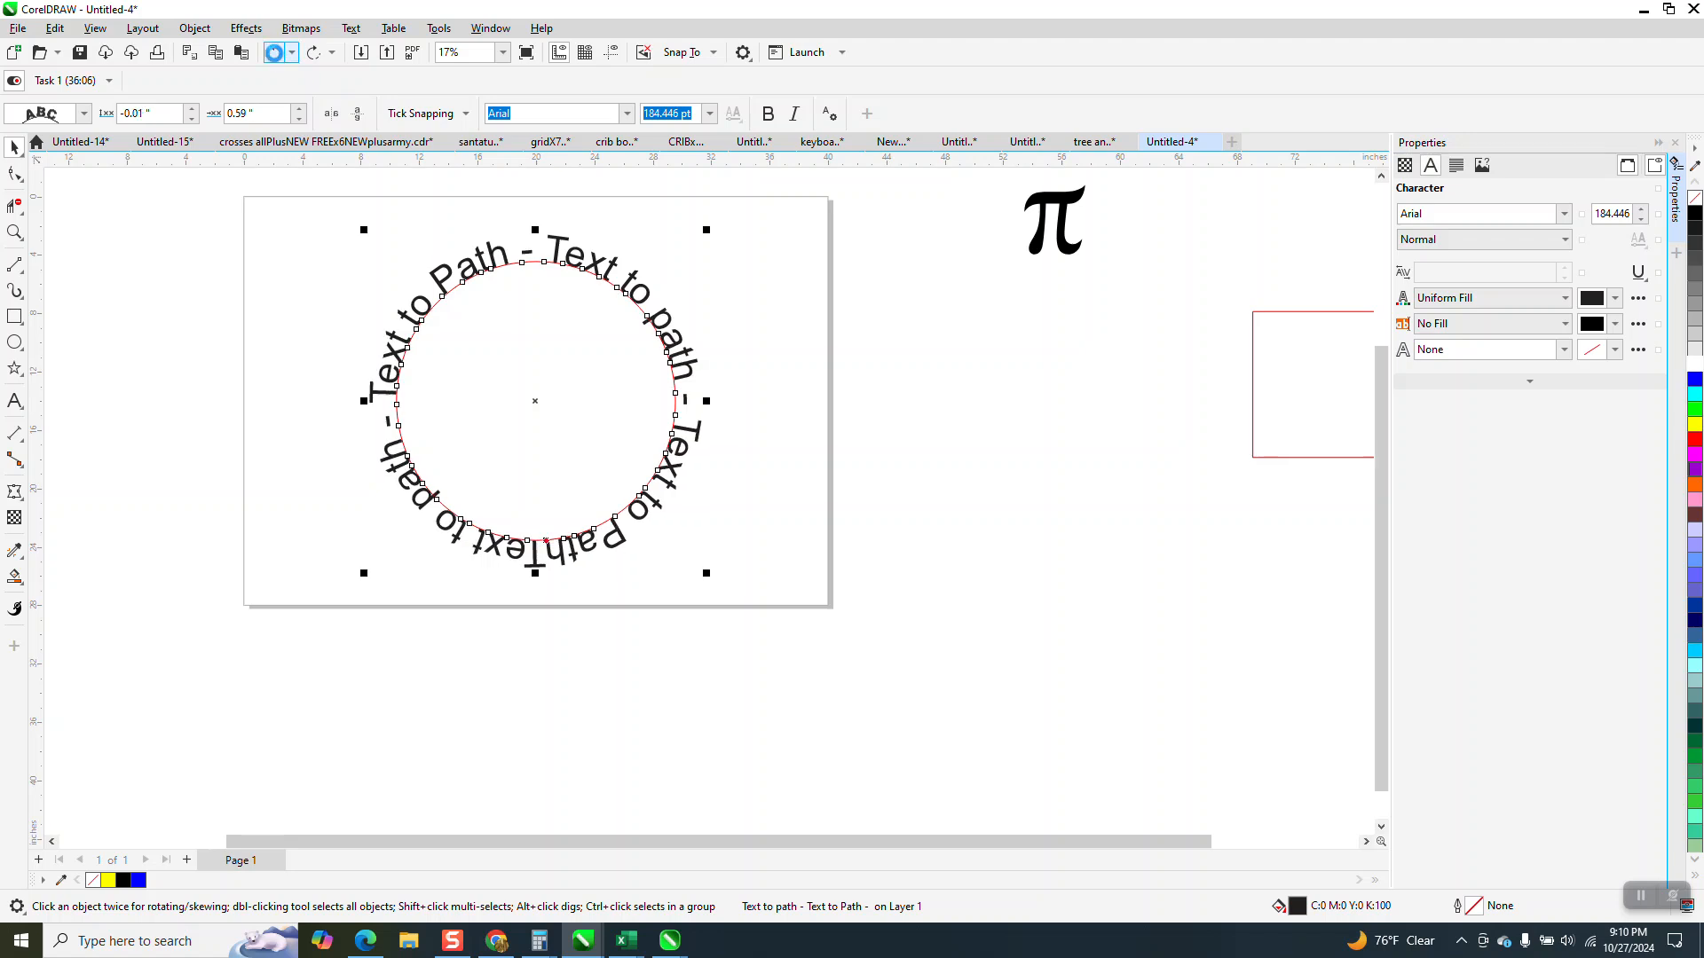
left_click(275, 55)
left_click(275, 55)
left_click(274, 54)
left_click(273, 55)
left_click(272, 56)
left_click(272, 55)
left_click(272, 56)
left_click(271, 57)
left_click(272, 58)
left_click(272, 55)
left_click(273, 57)
left_click(274, 59)
left_click(275, 60)
left_click(274, 57)
left_click(274, 57)
left_click(275, 58)
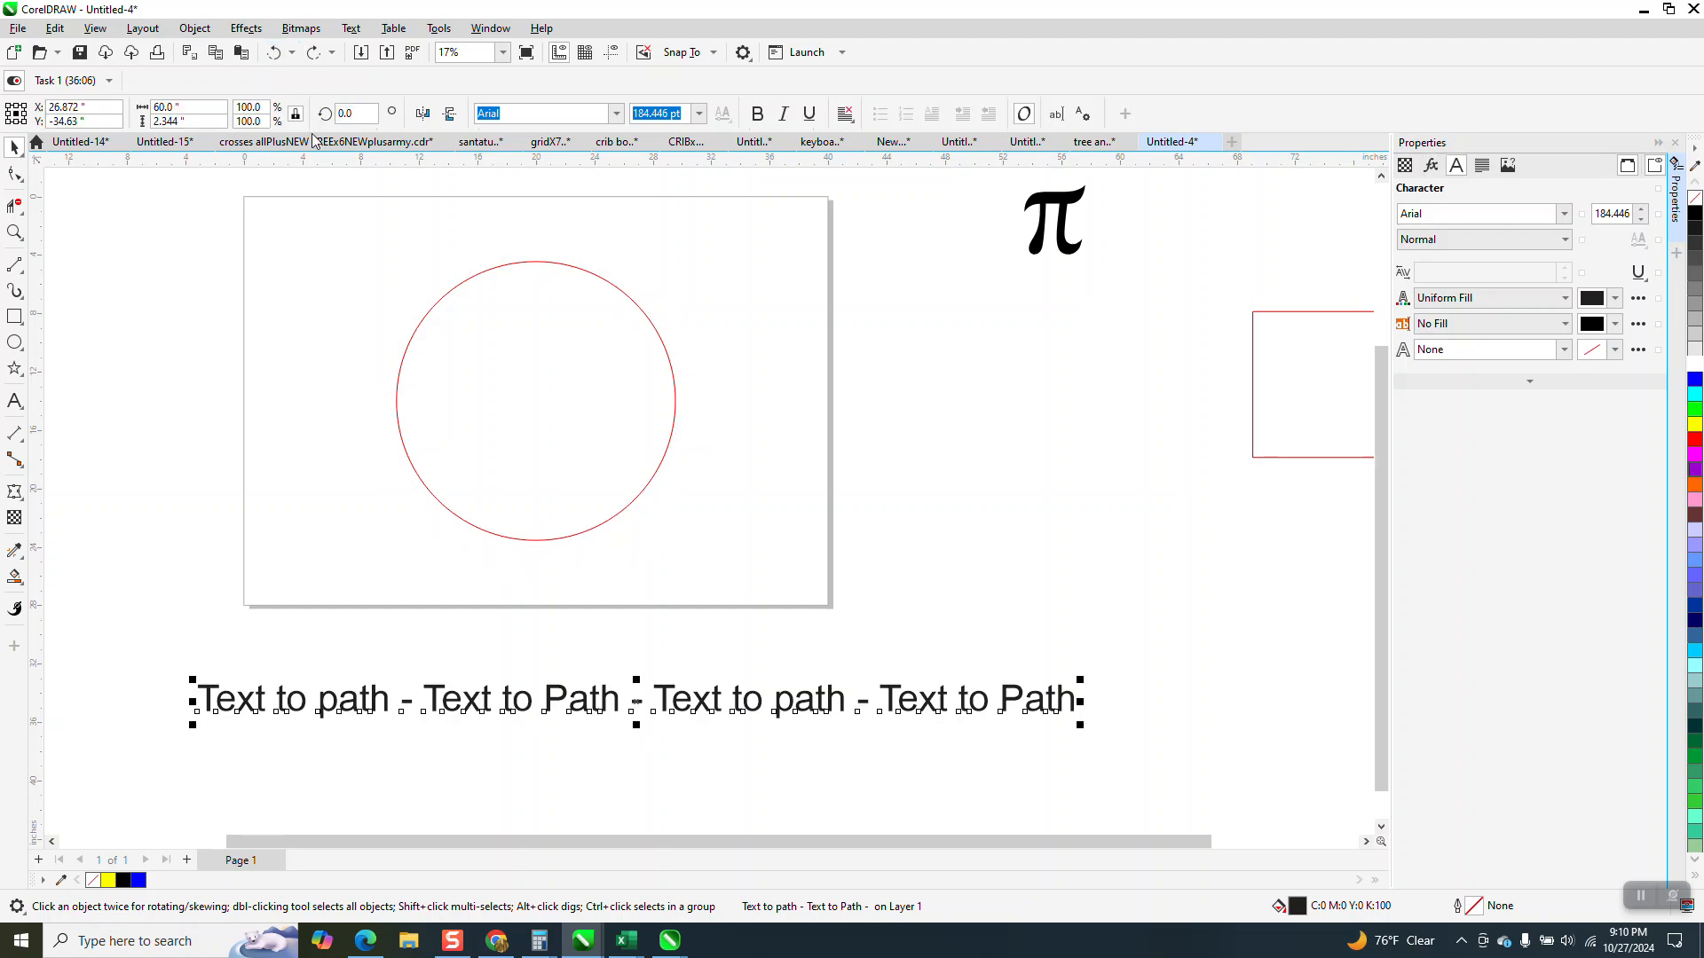
Add a space and a hyphen to the end of the text line after the last "Text to Path".
left_click(14, 401)
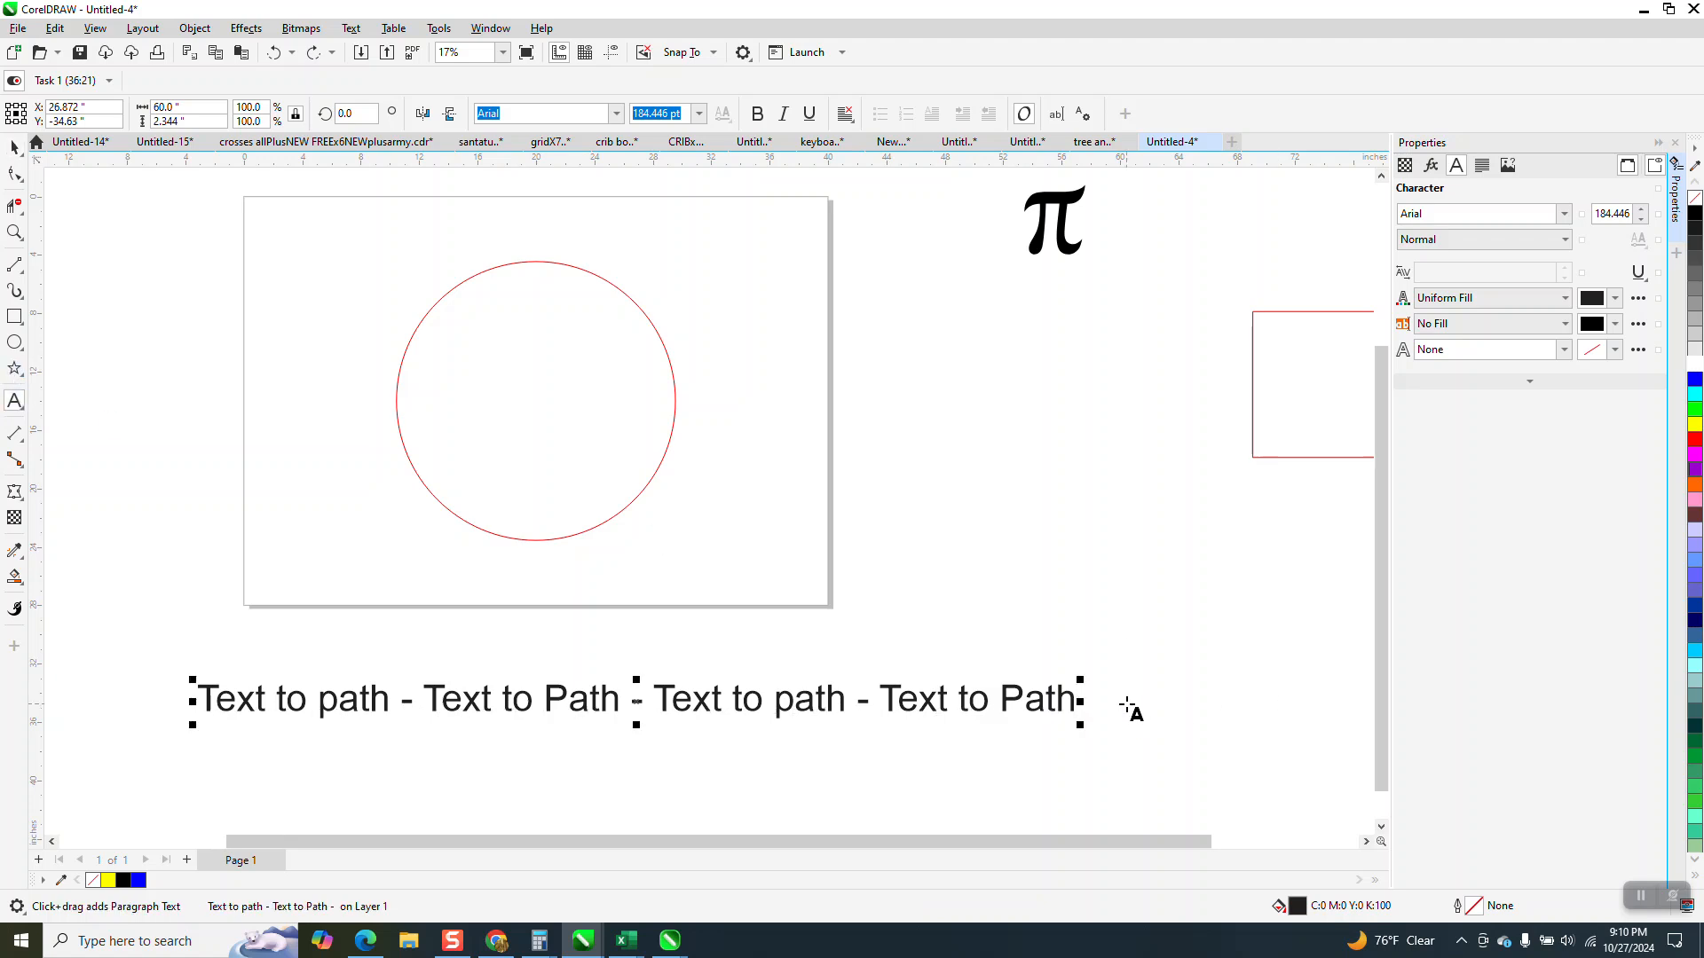
type("-")
left_click(15, 148)
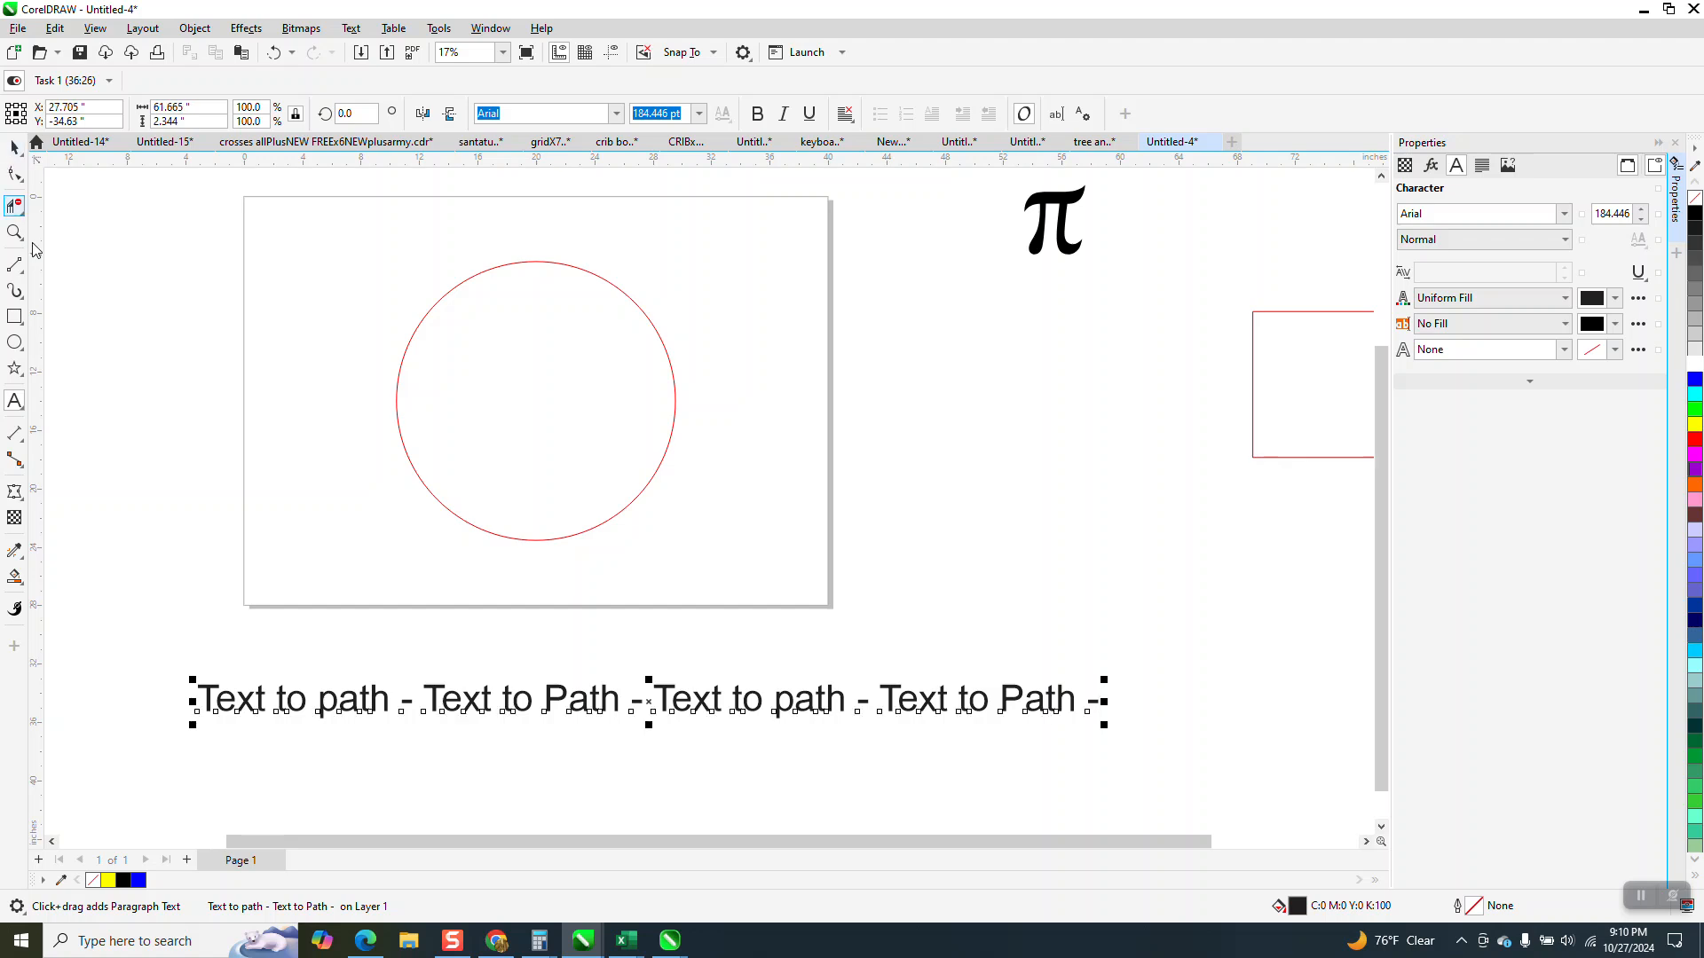
left_click_drag(134, 630, 1113, 788)
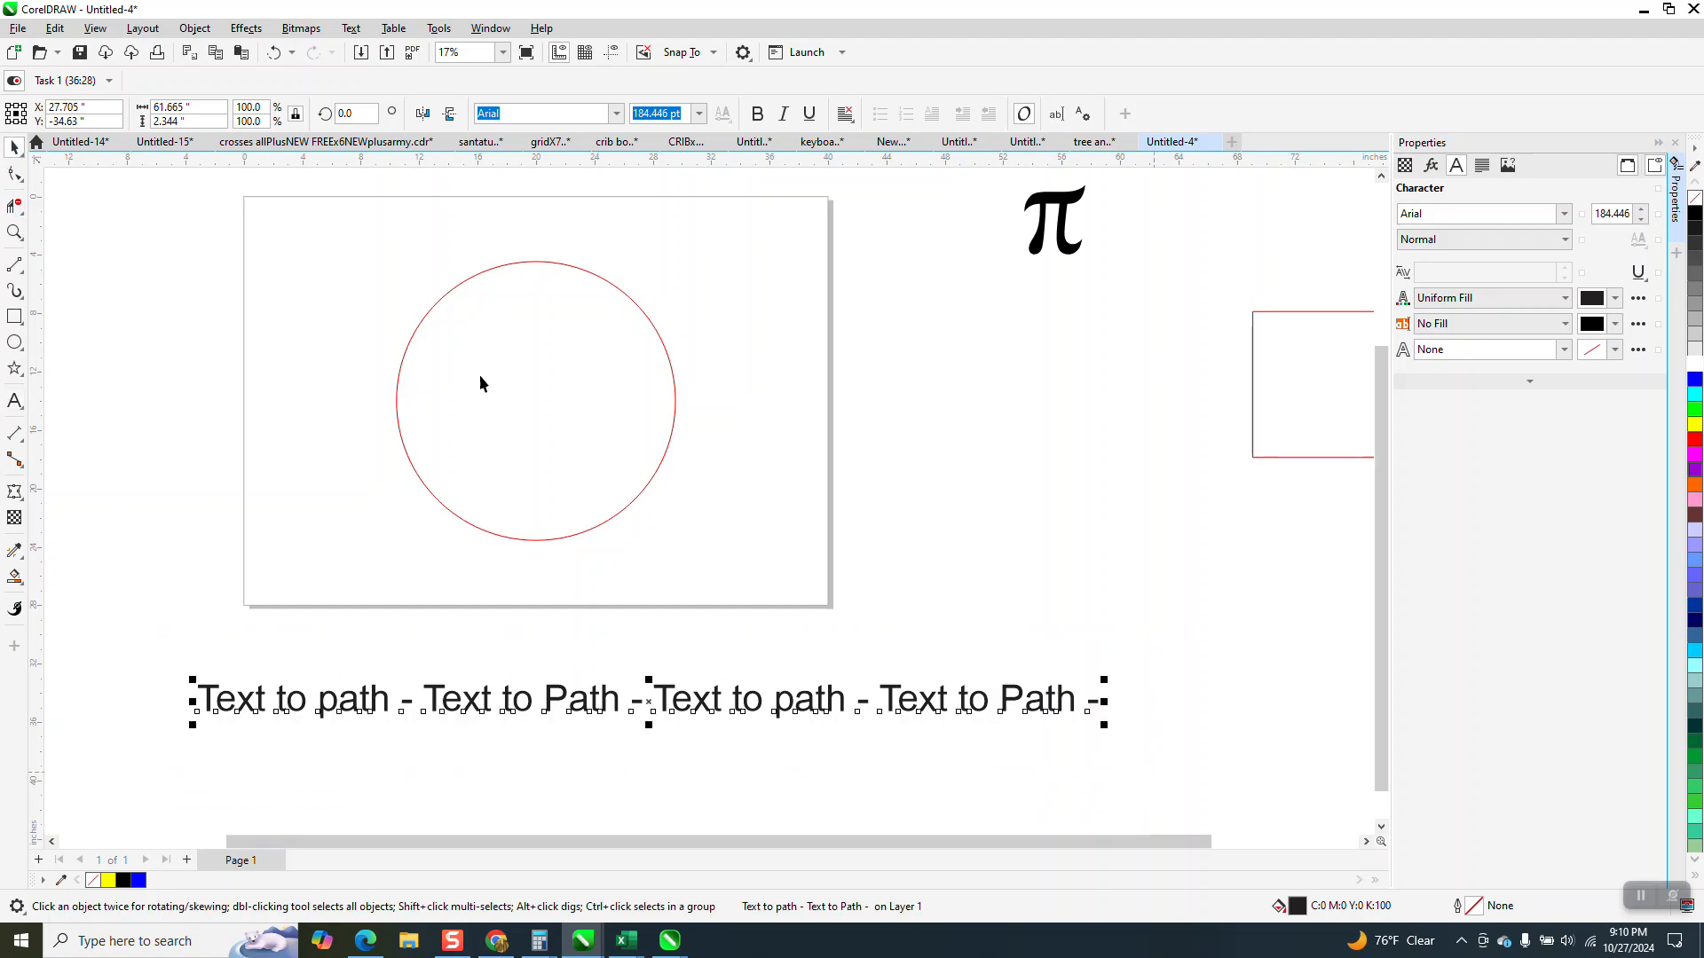
Set the width of the text line with the trailing hyphen to 60 inches.
left_click(173, 107)
type("60")
key("Return")
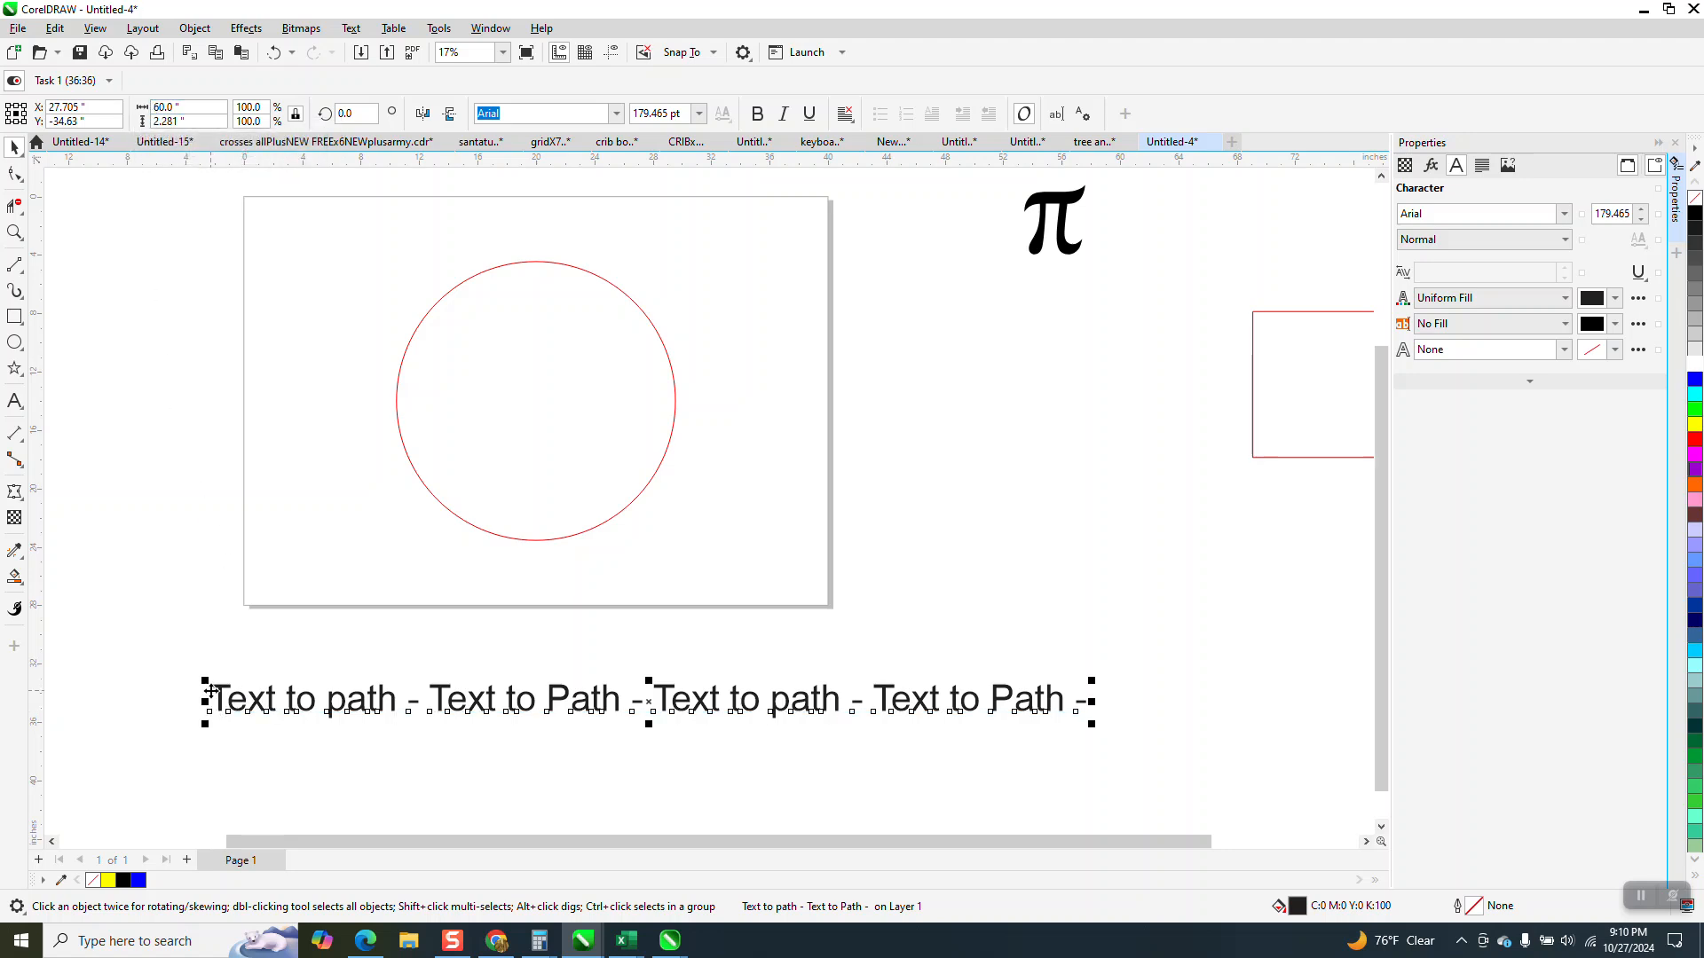
Try to fit the text line ending in a hyphen directly onto the circle's outline.
left_click(352, 28)
left_click(393, 271)
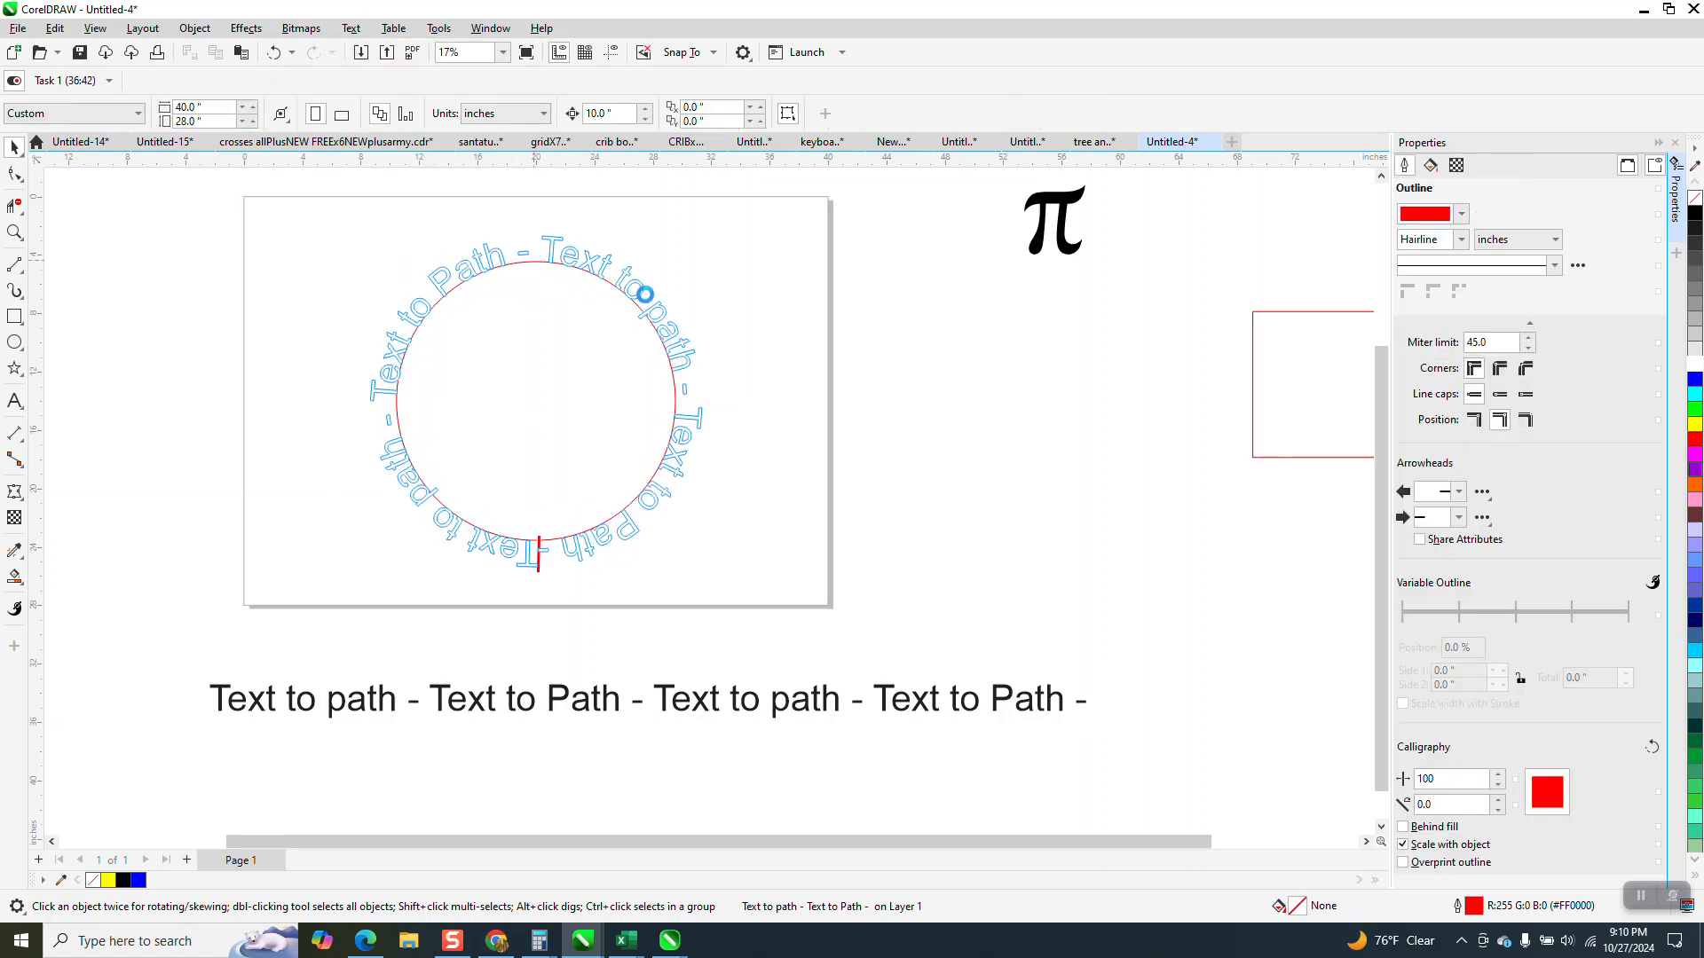
left_click(635, 295)
left_click(791, 348)
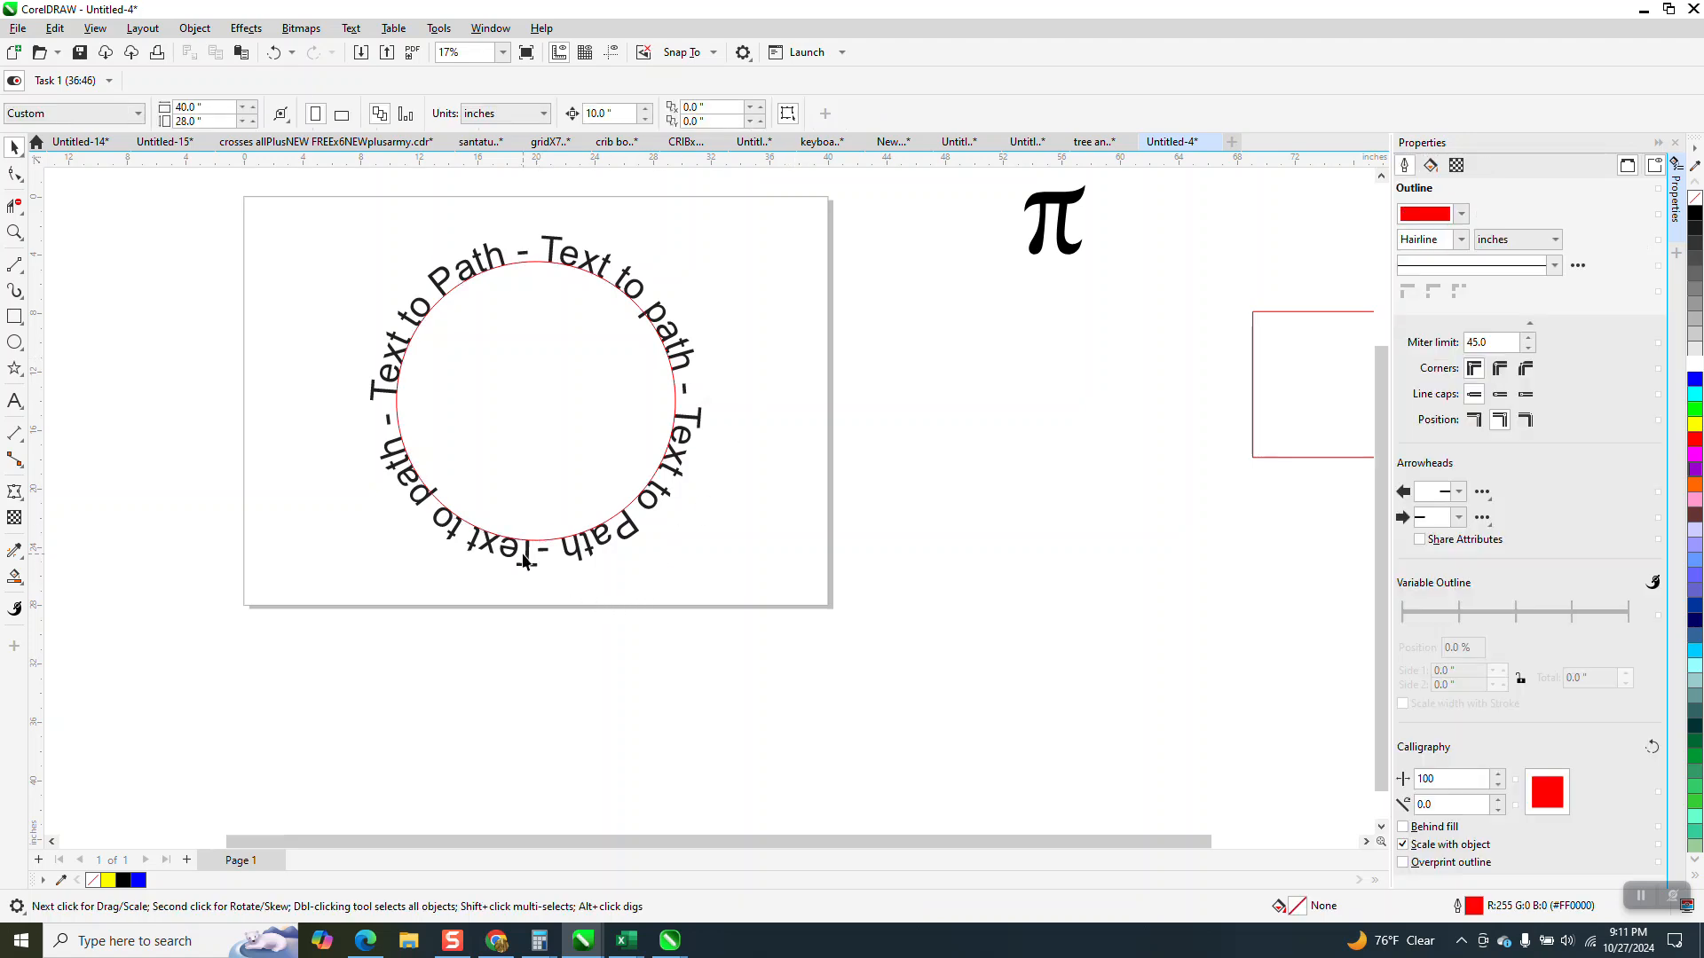
left_click(273, 52)
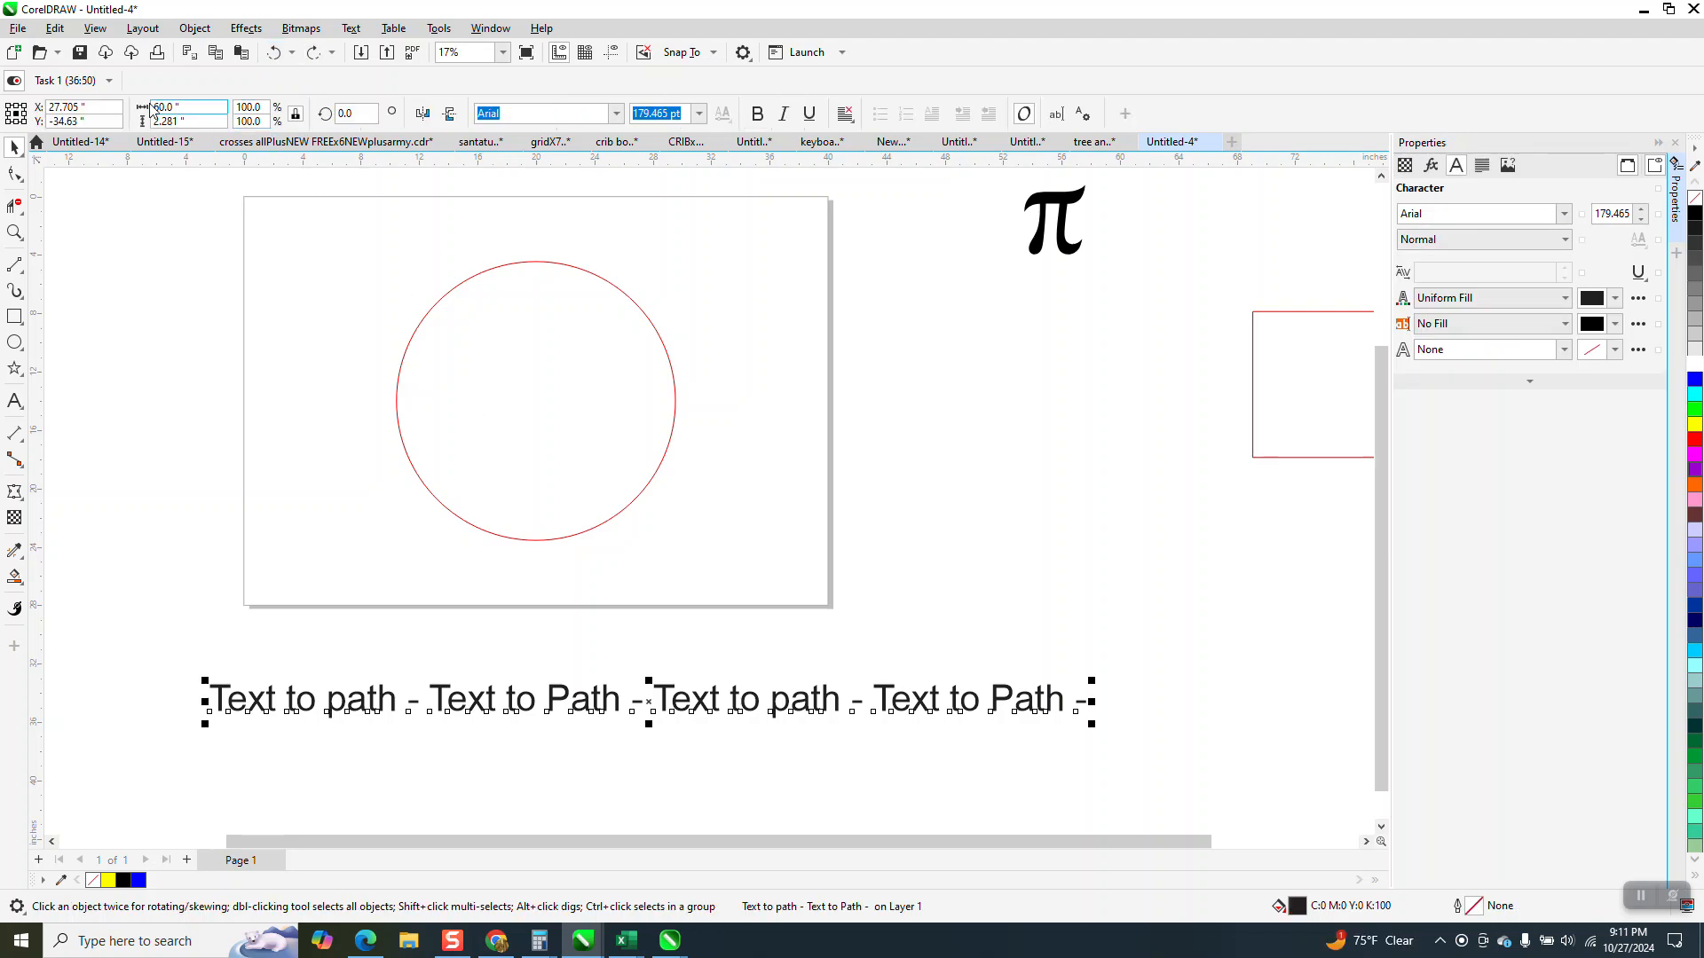
Set the width of the text line below the page to 59.5 inches.
left_click(156, 108)
type("59.5")
key("Return")
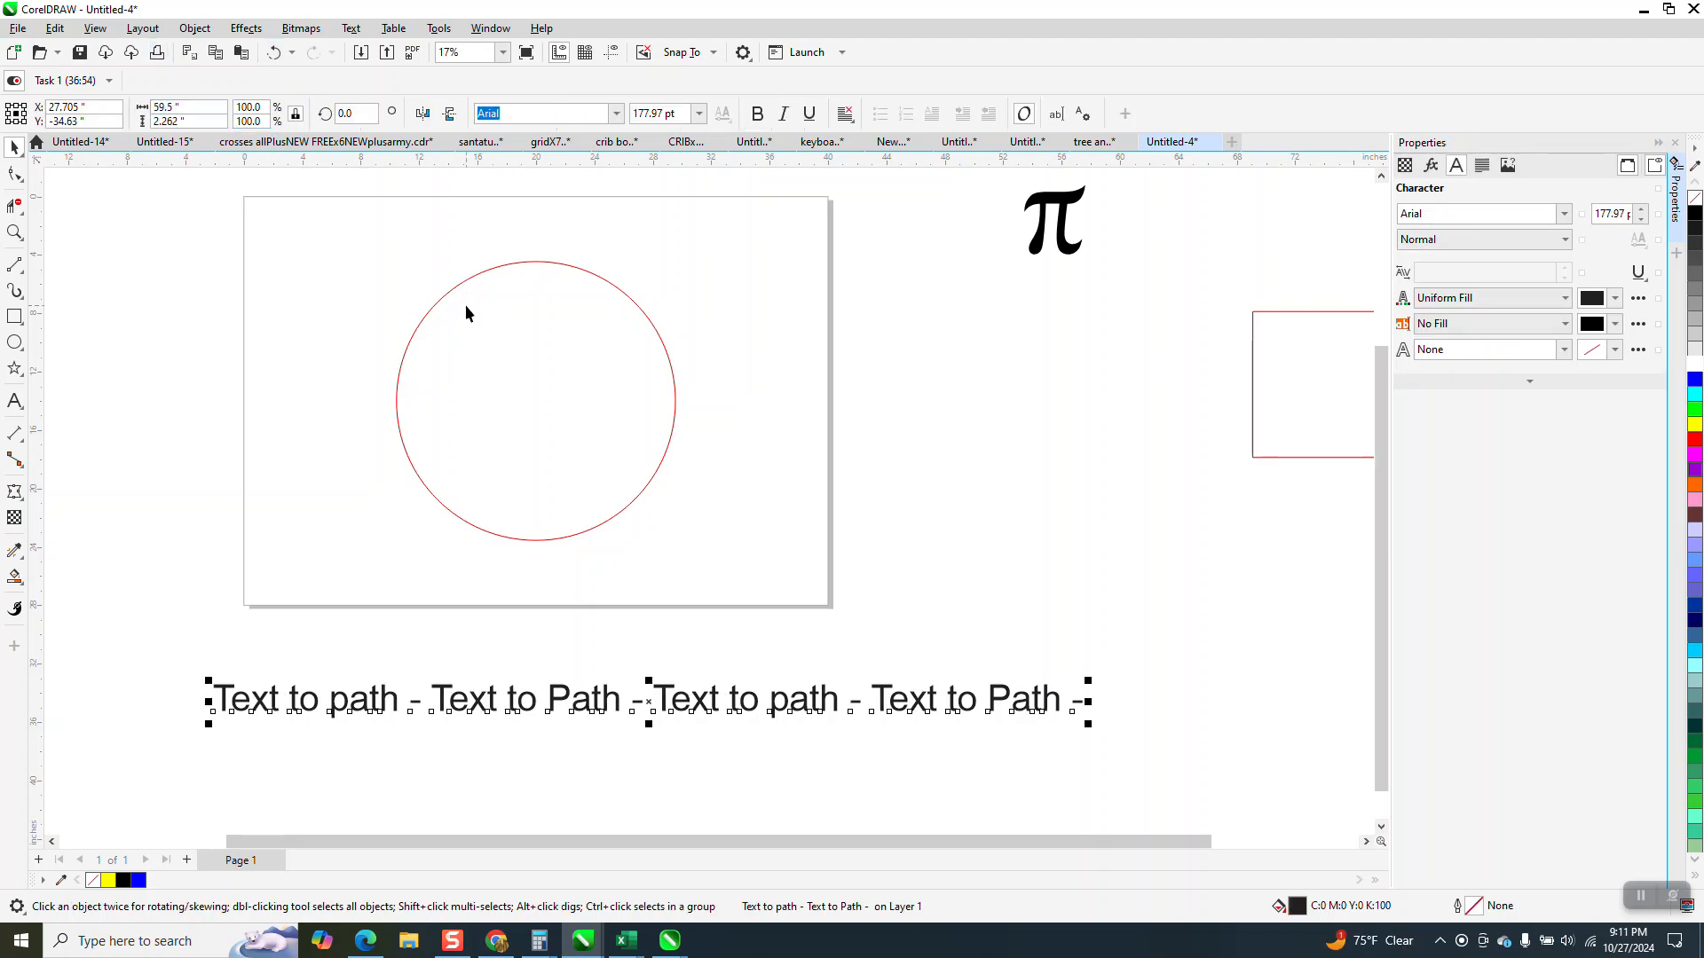
Fit the 59.5-inch text line to the circle's outline at 0 inches distance, with an offset of about 3.03 inches.
left_click(351, 27)
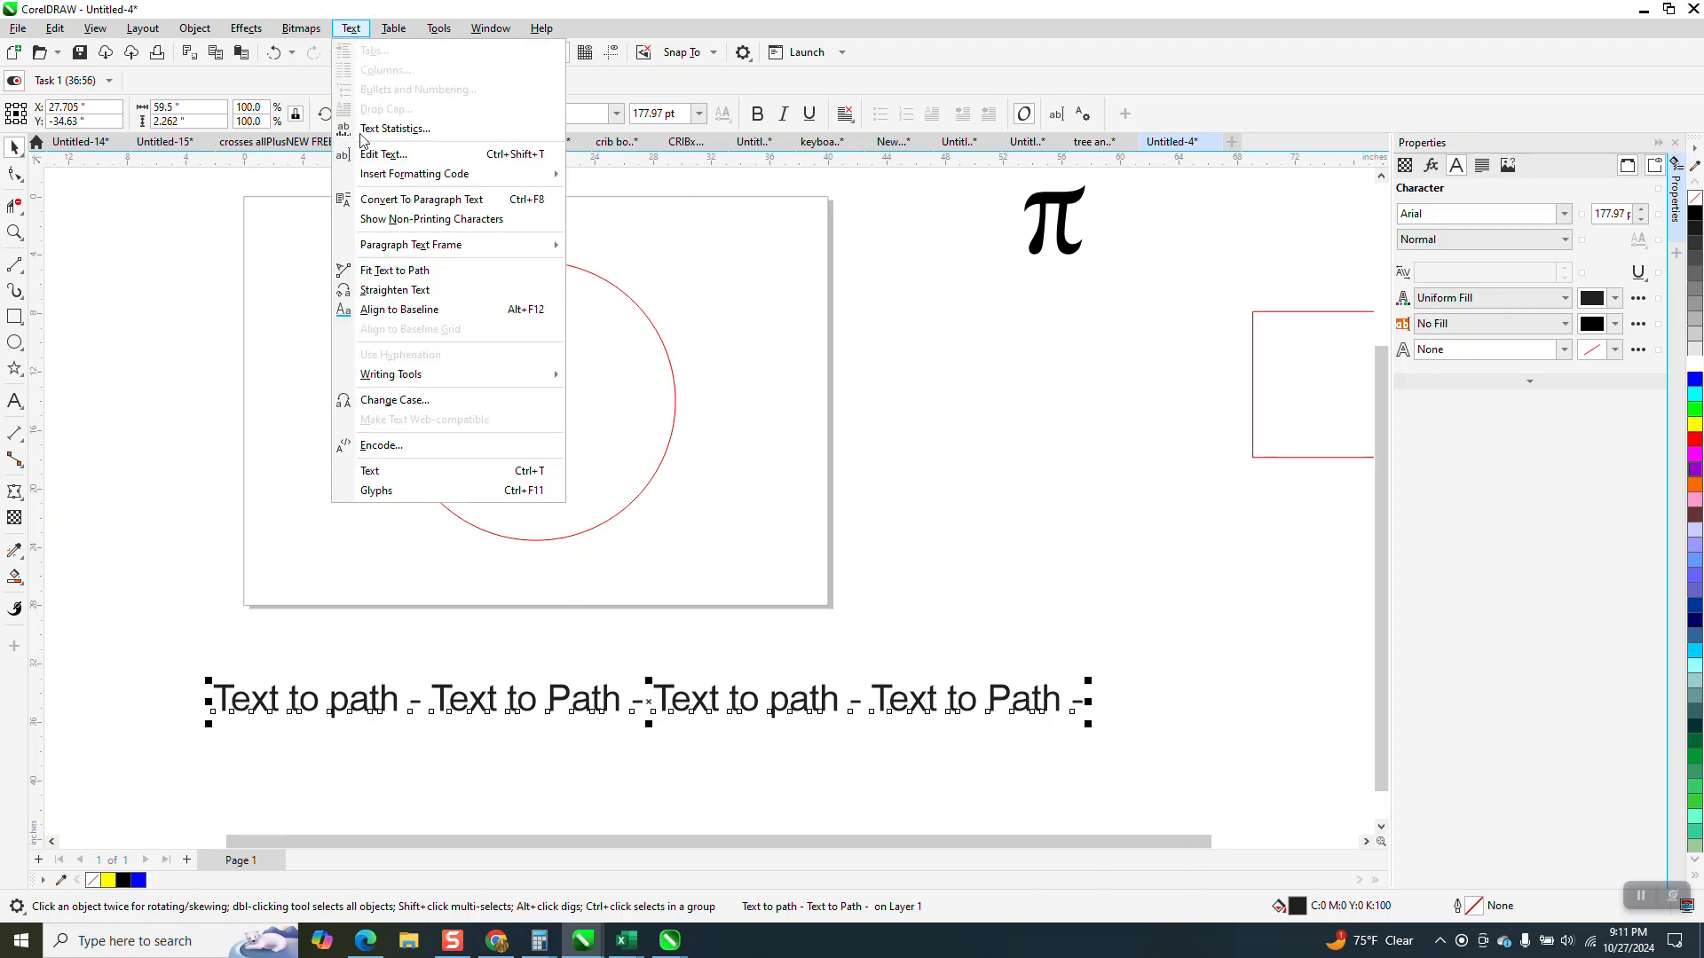
left_click(391, 275)
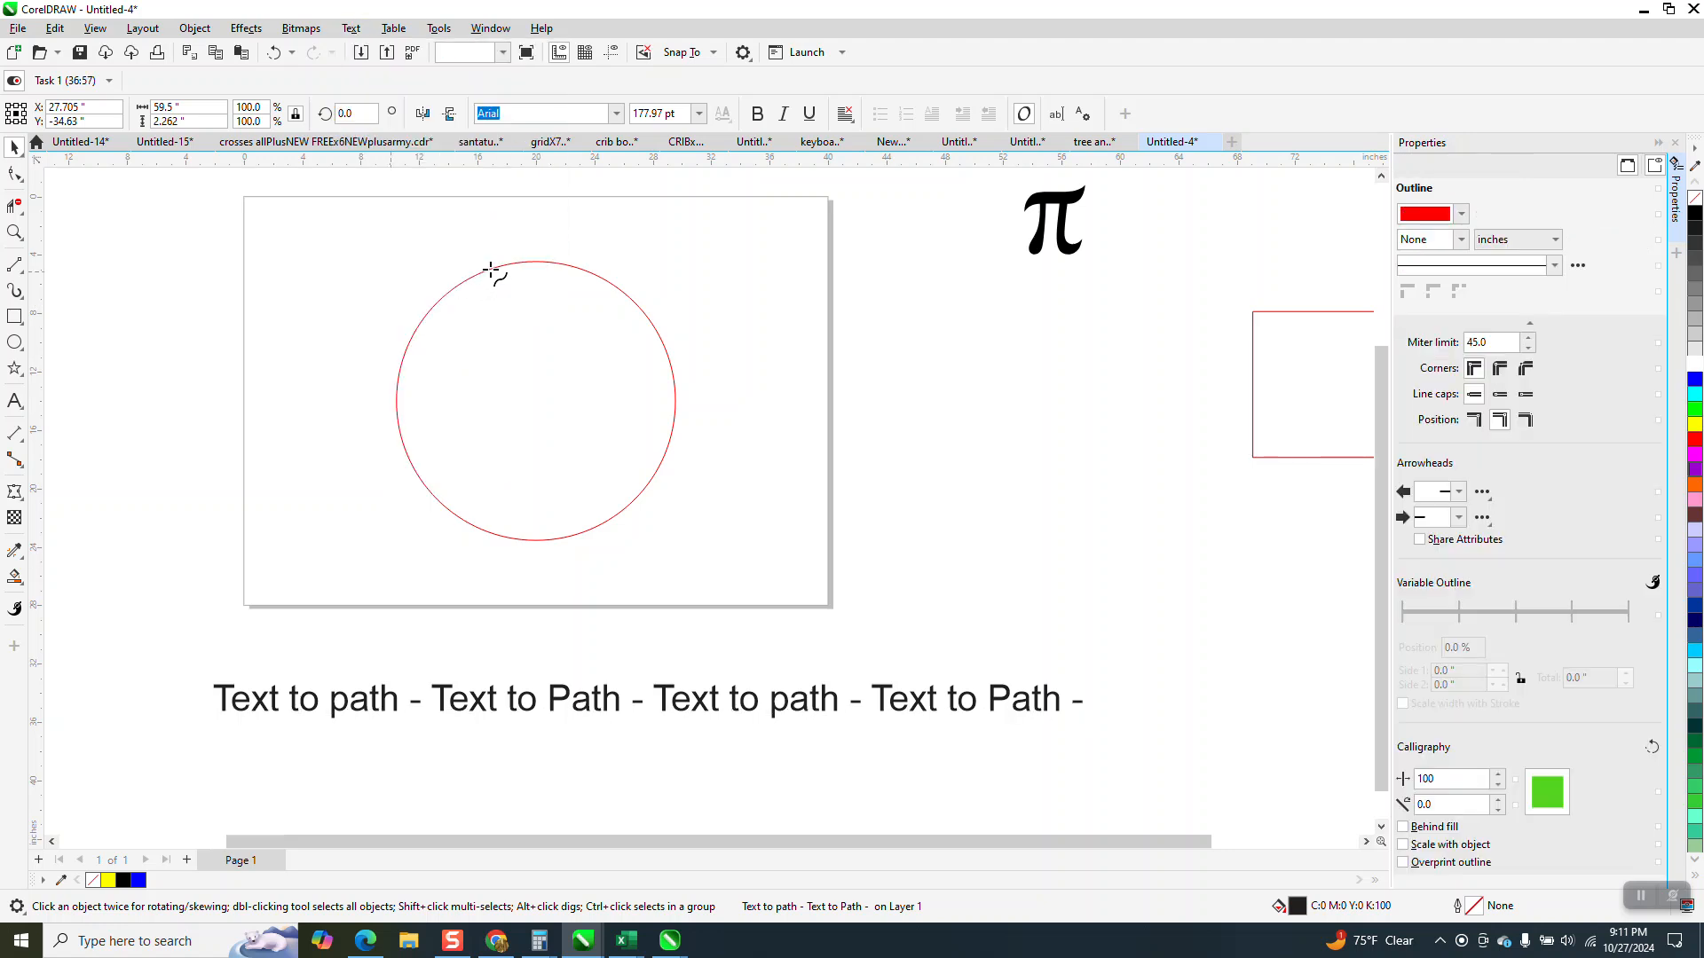
left_click(492, 266)
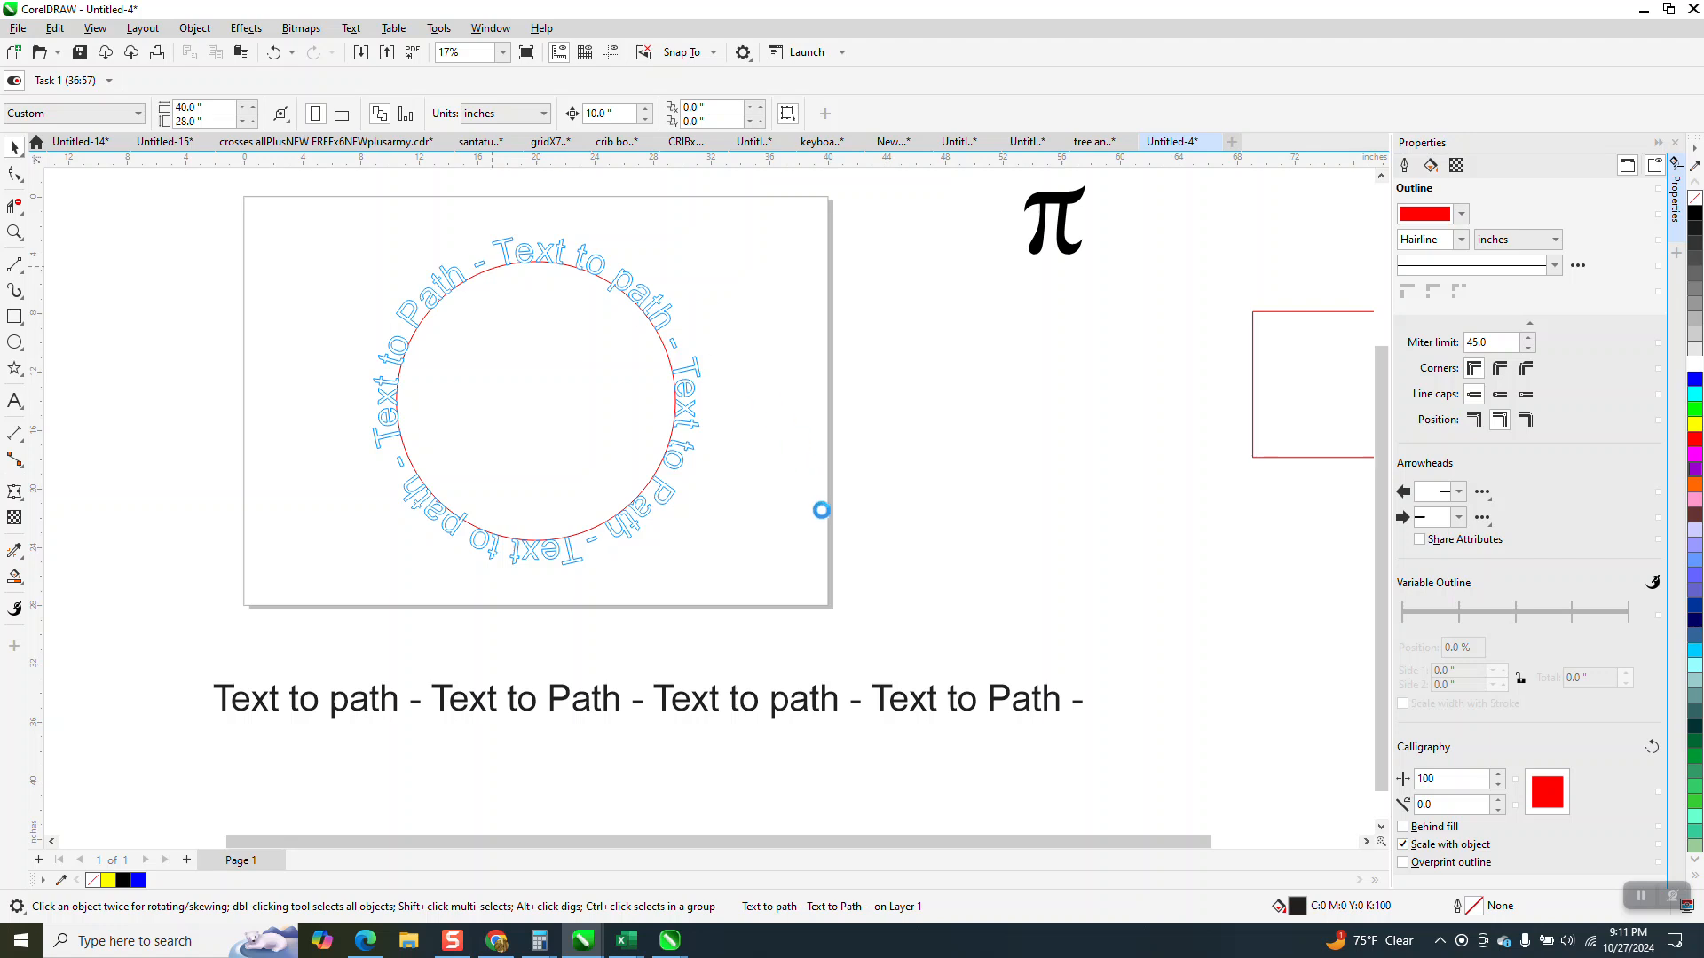
left_click(15, 147)
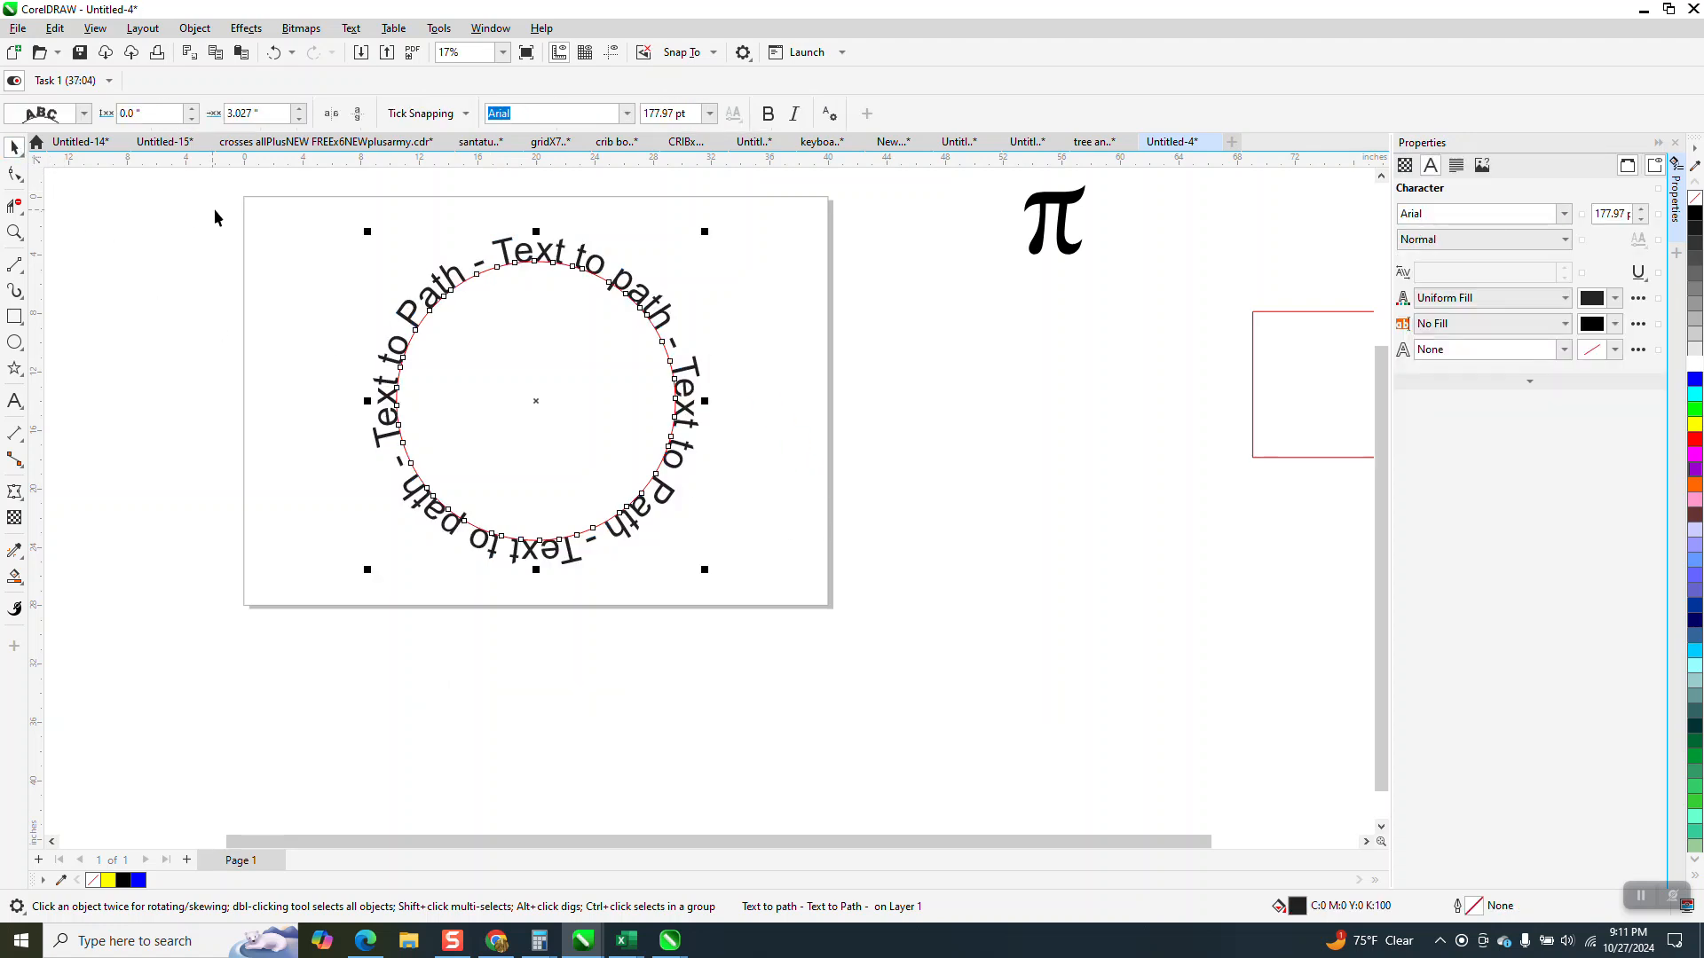
Close the Properties docker and frame the text circle, the pi digits and the red square together.
scroll(1103, 400, "down", 2)
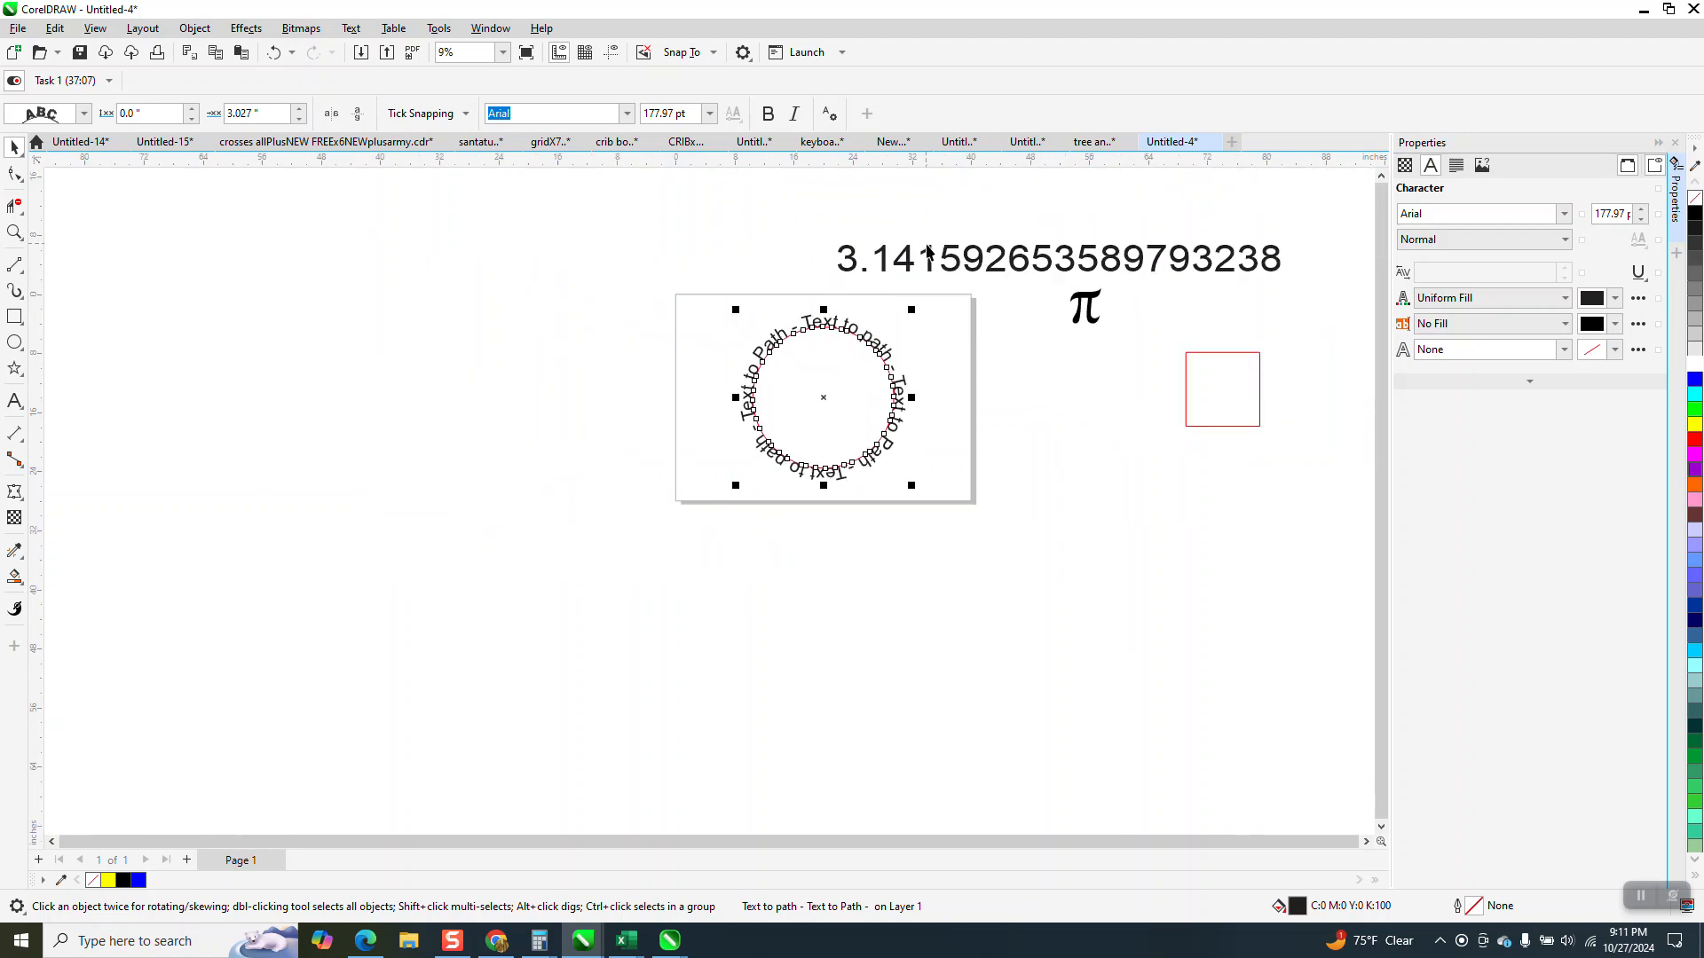
left_click(1674, 142)
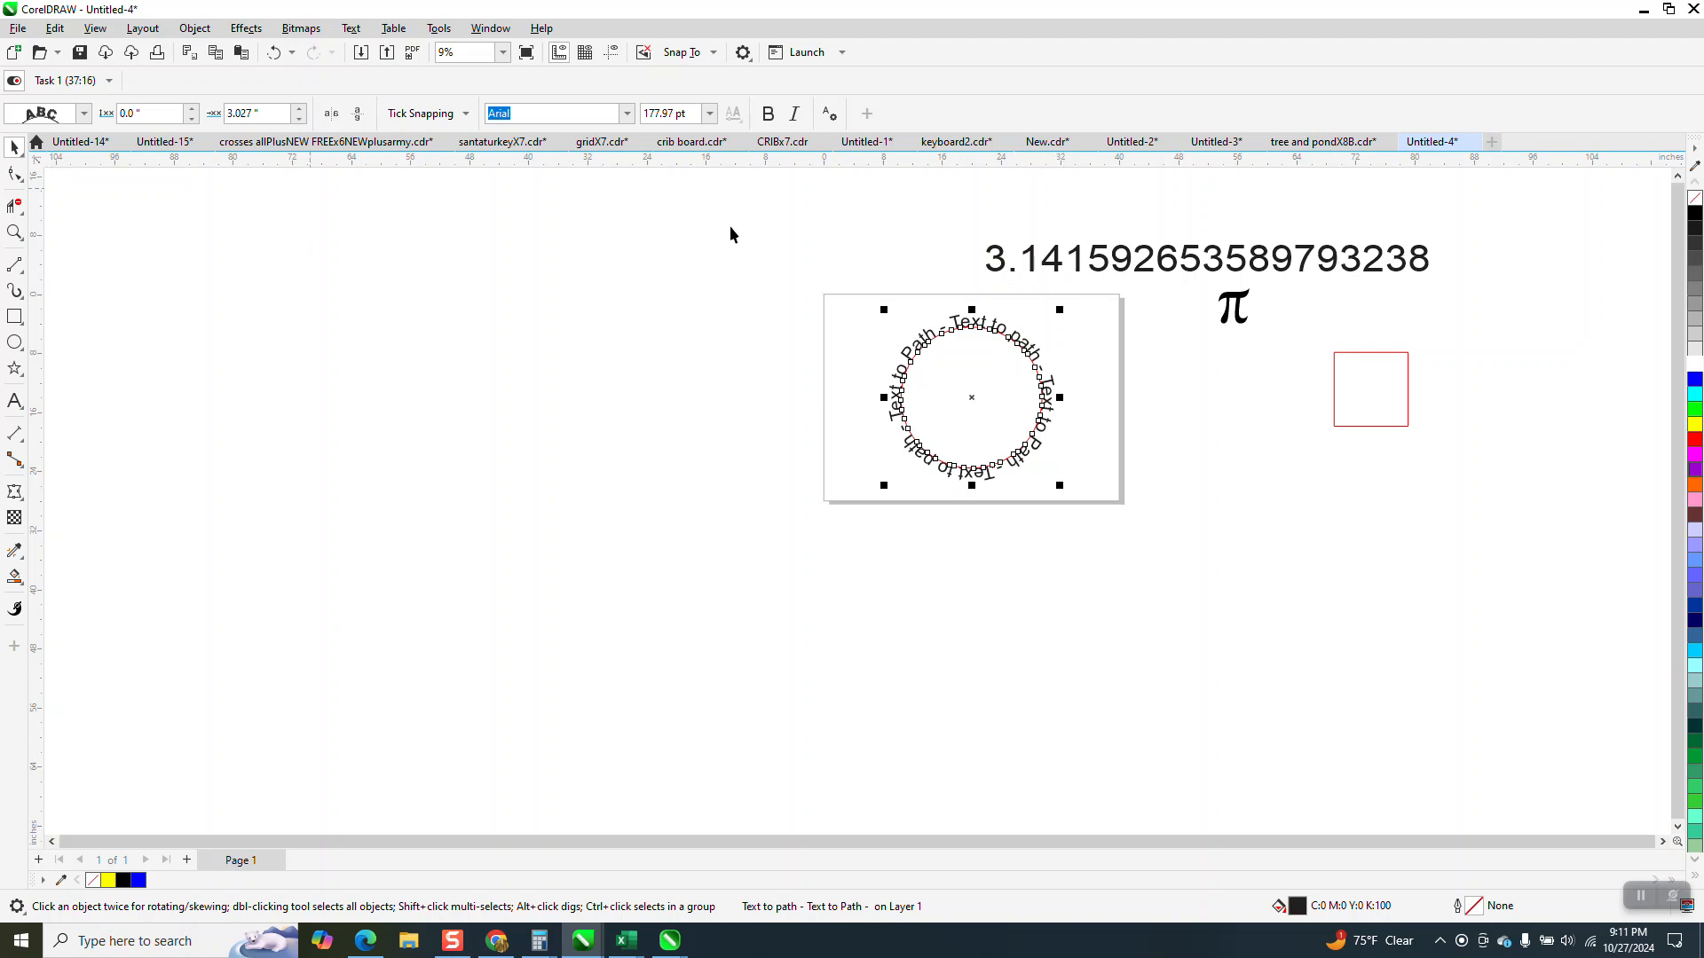
left_click(14, 232)
left_click_drag(947, 233, 1465, 350)
scroll(1186, 321, "down", 4)
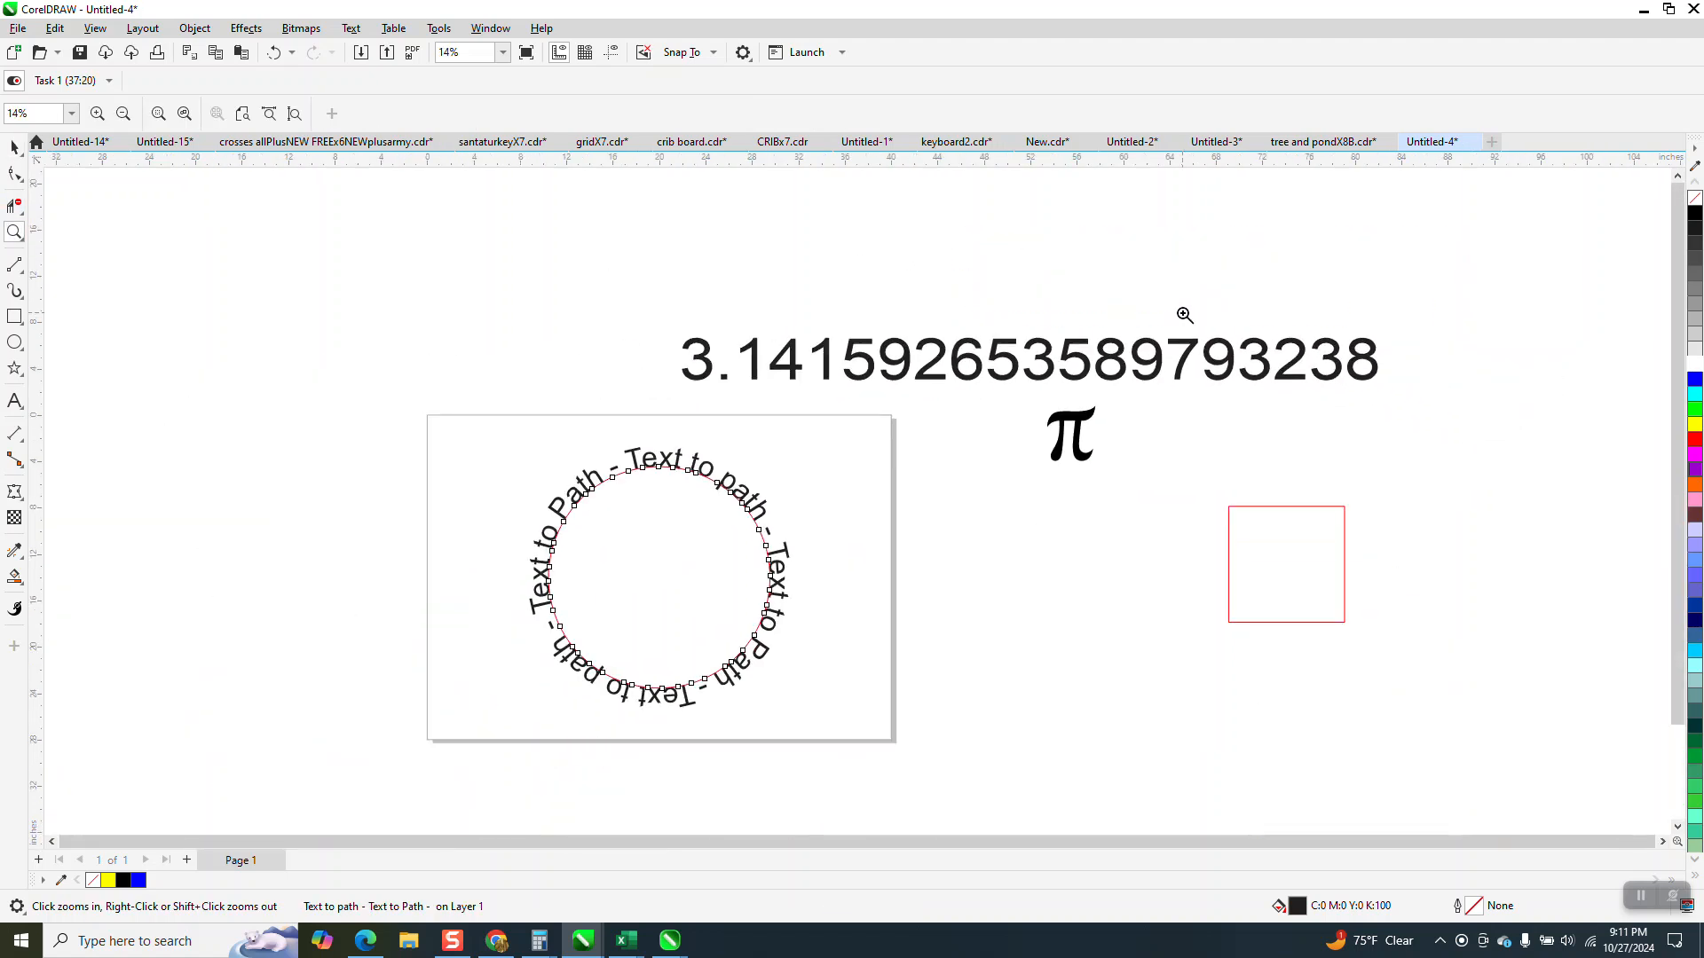